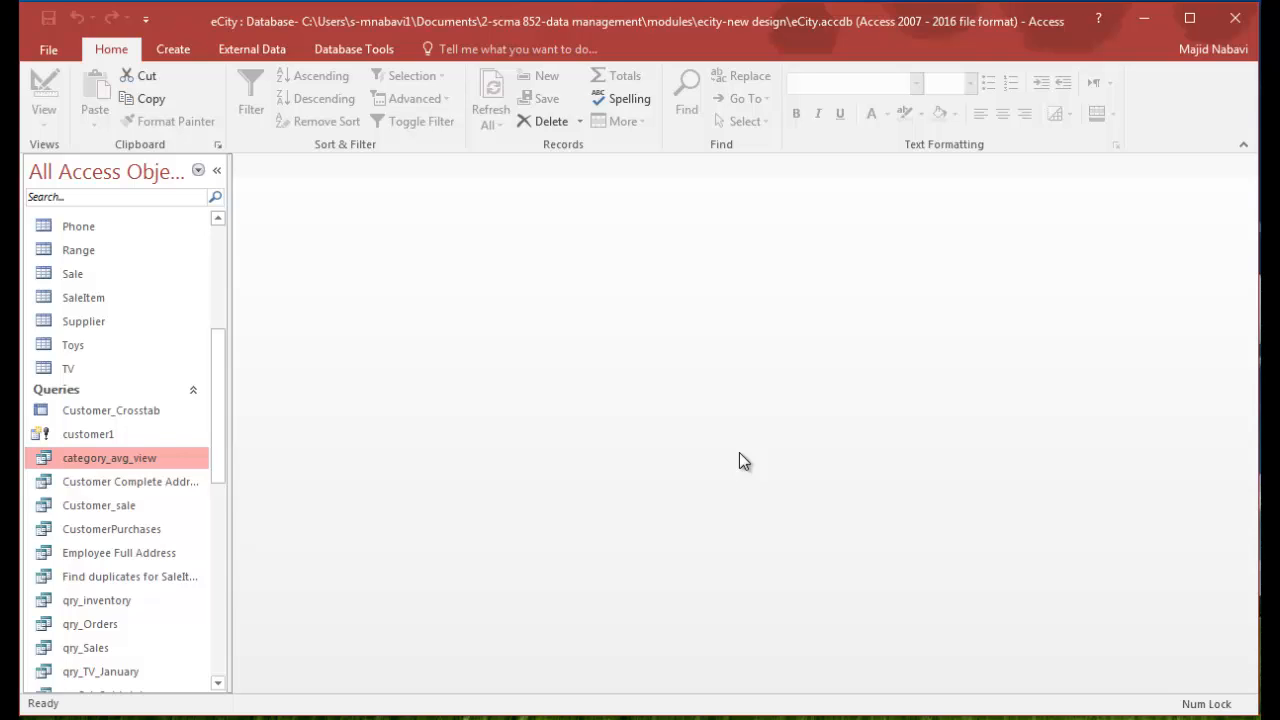
- Create a new form in Design view
click(175, 50)
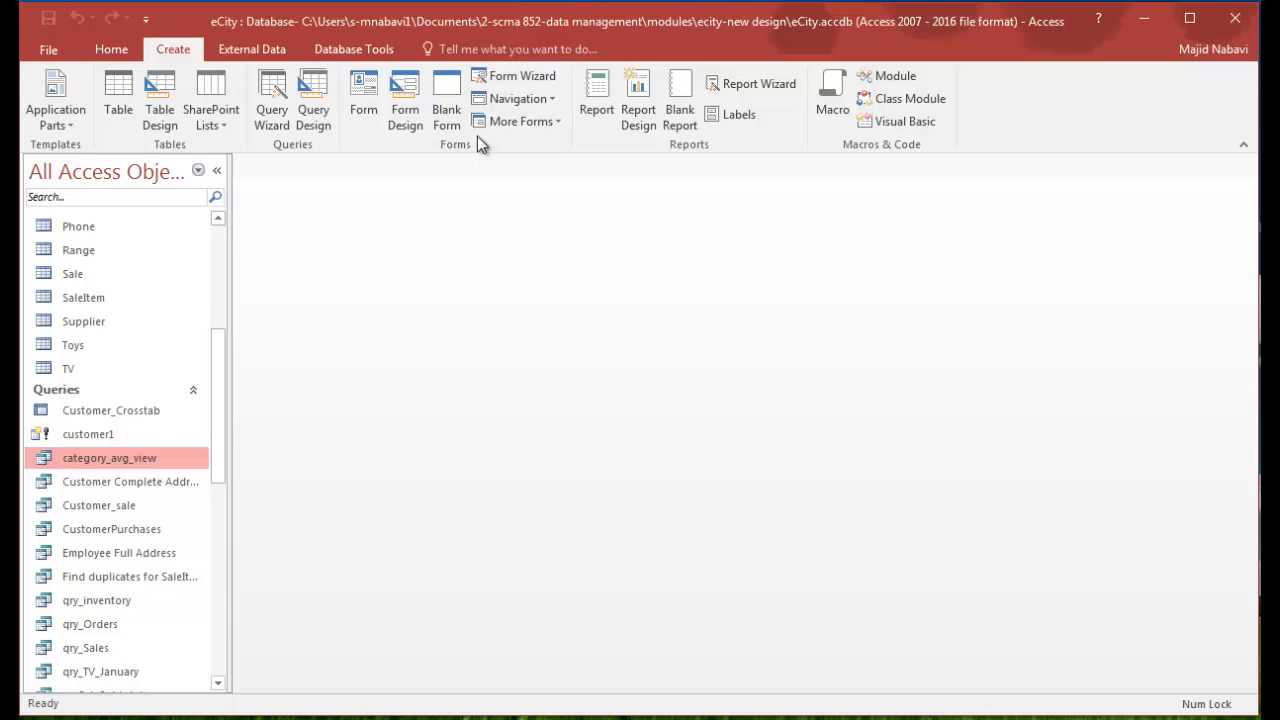
click(414, 88)
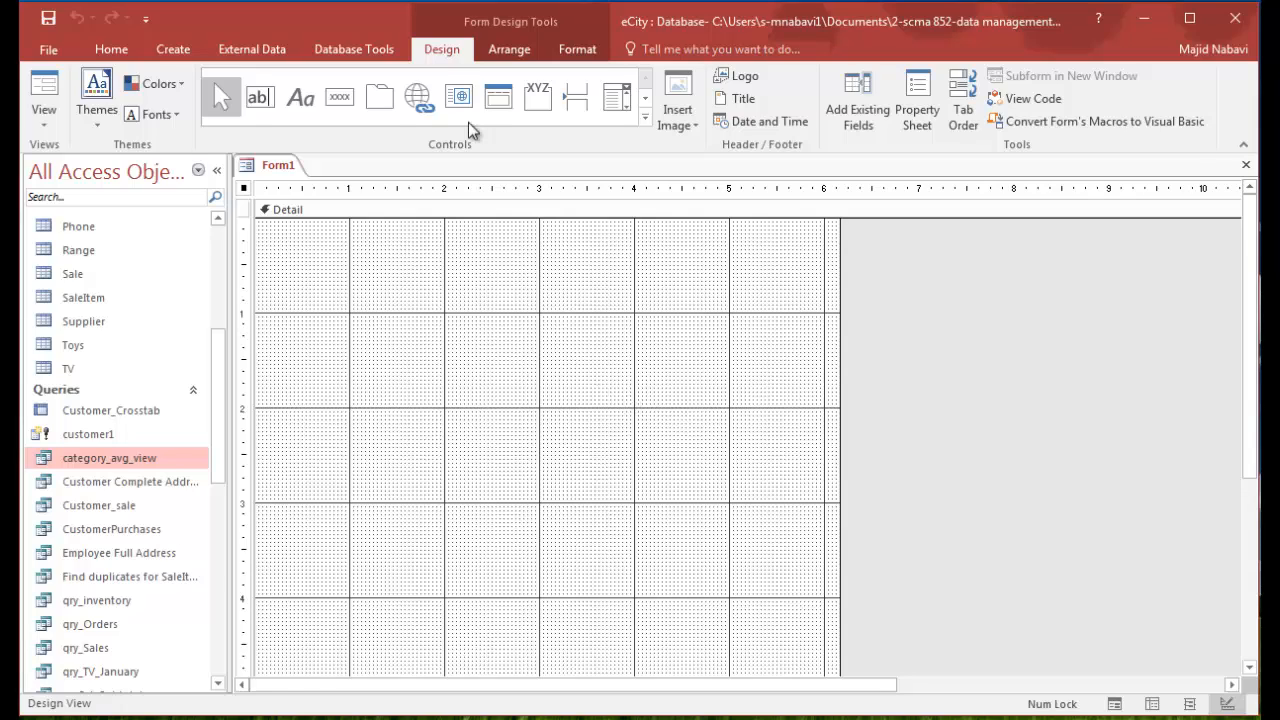
click(505, 50)
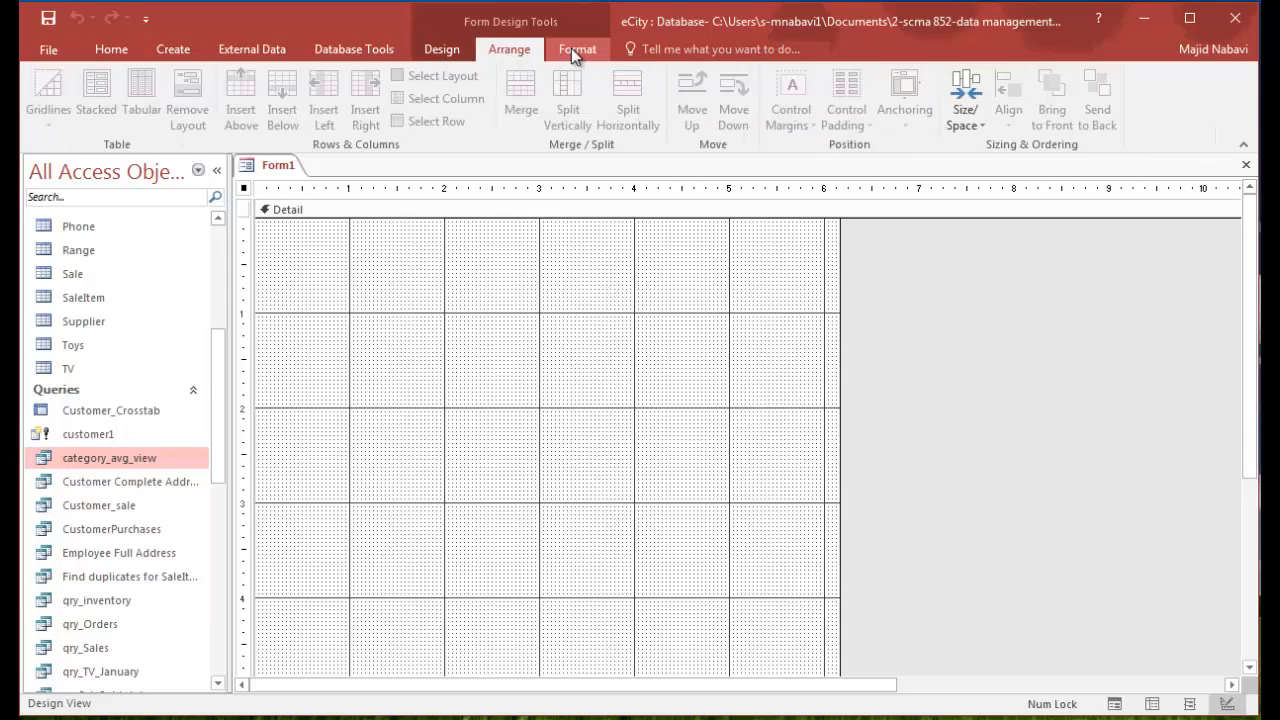
click(574, 49)
click(520, 52)
click(441, 50)
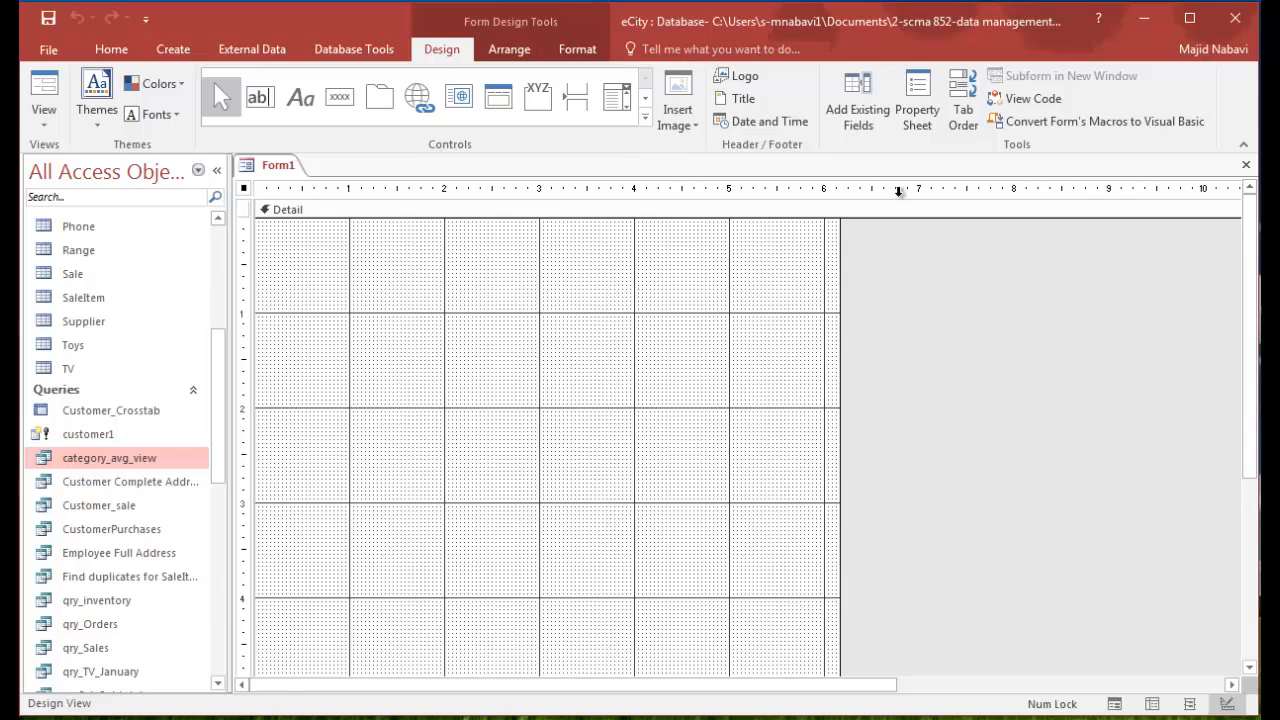
- Add the Customer table's CustomerID, FirstName, LastName, Address, phone, email, City and Zip fields to the form
click(865, 111)
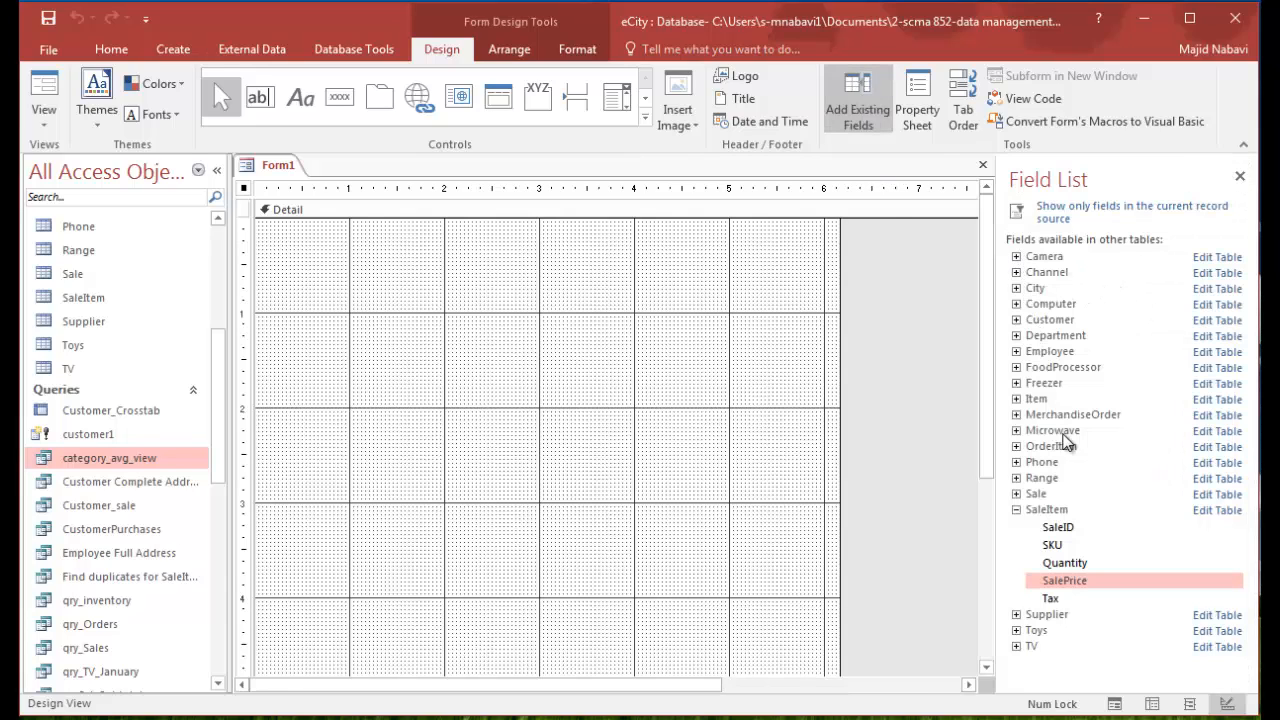
click(1016, 320)
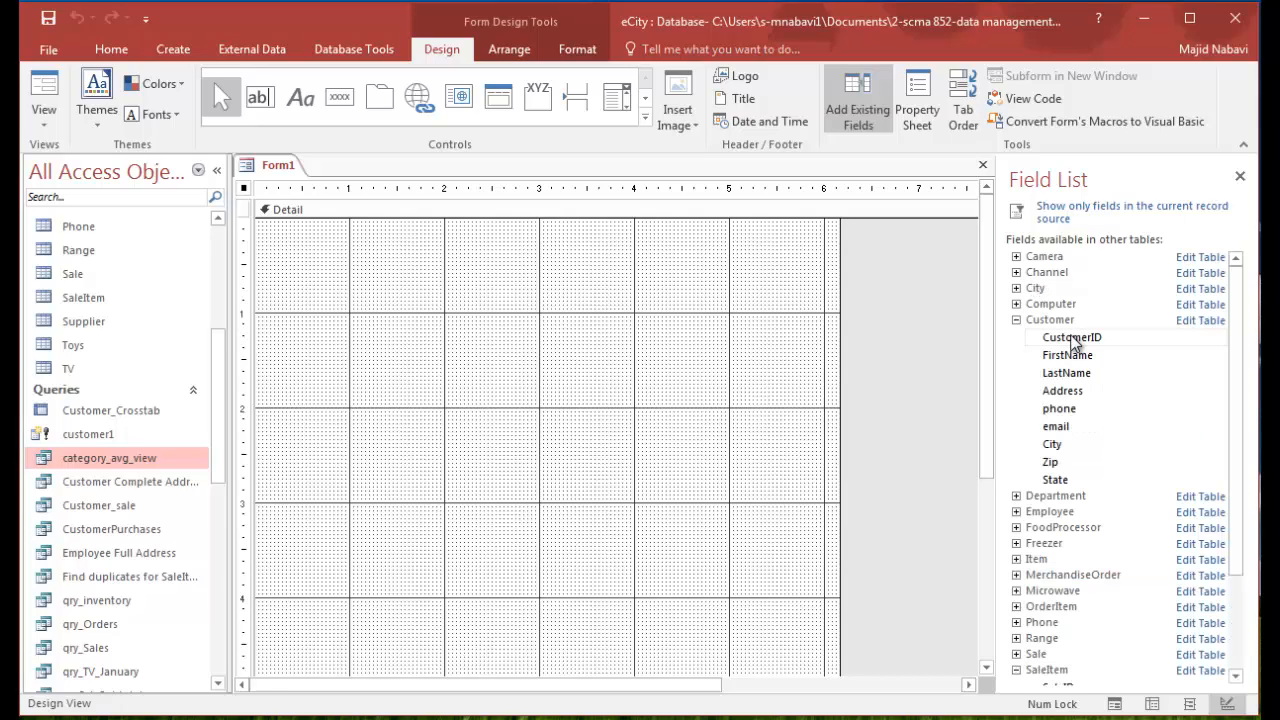
double_click(1073, 338)
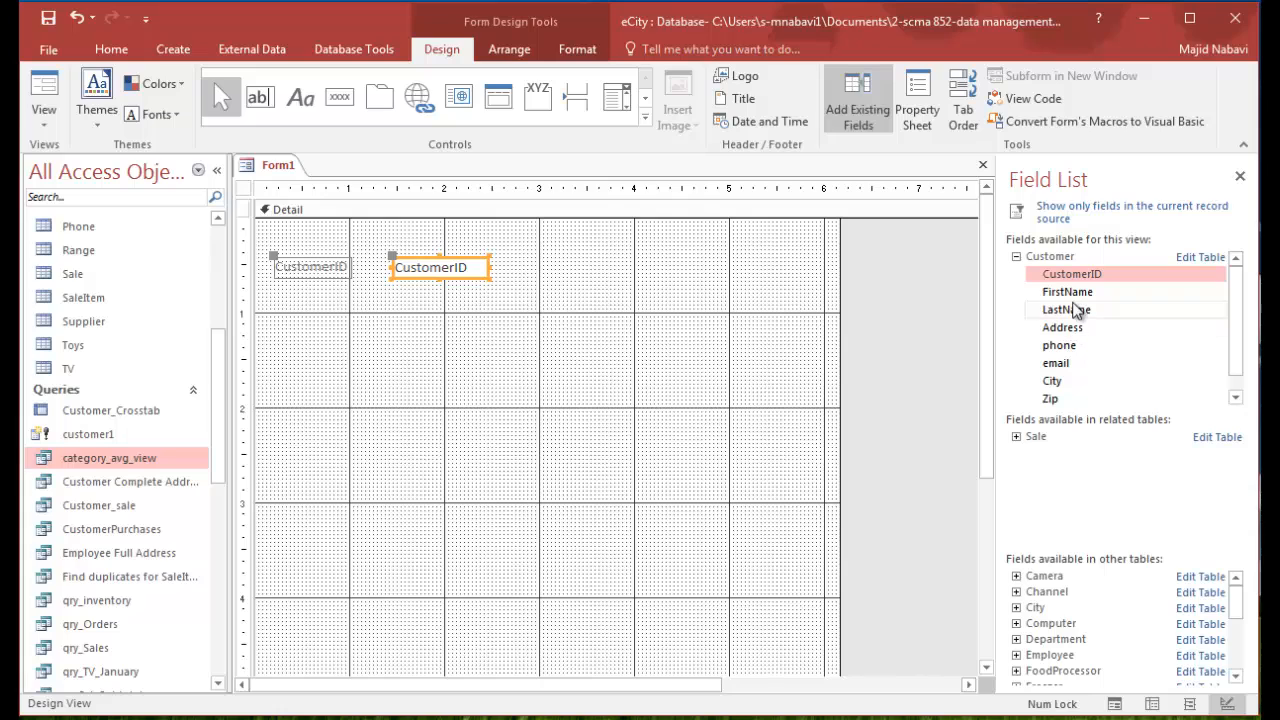
double_click(1075, 292)
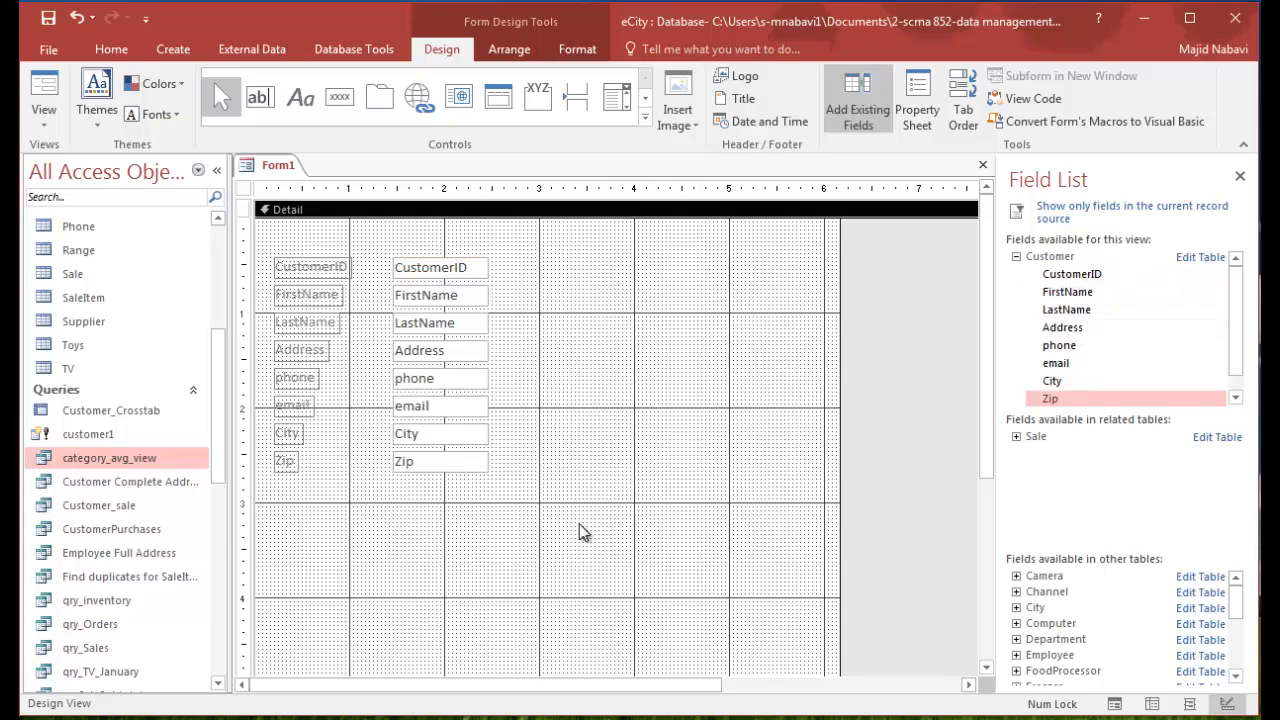
- Move the phone, email, City and Zip fields into a second column beside the first four fields
drag(580, 535, 266, 386)
drag(432, 390, 683, 280)
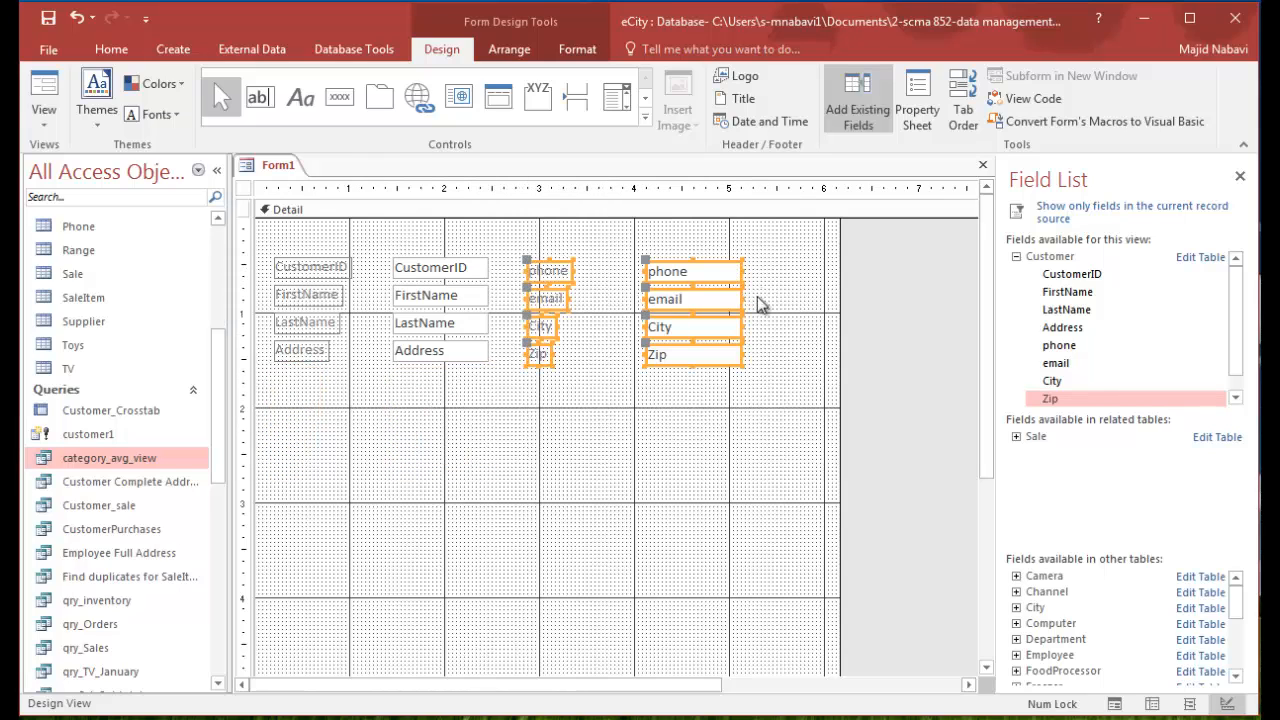
click(763, 391)
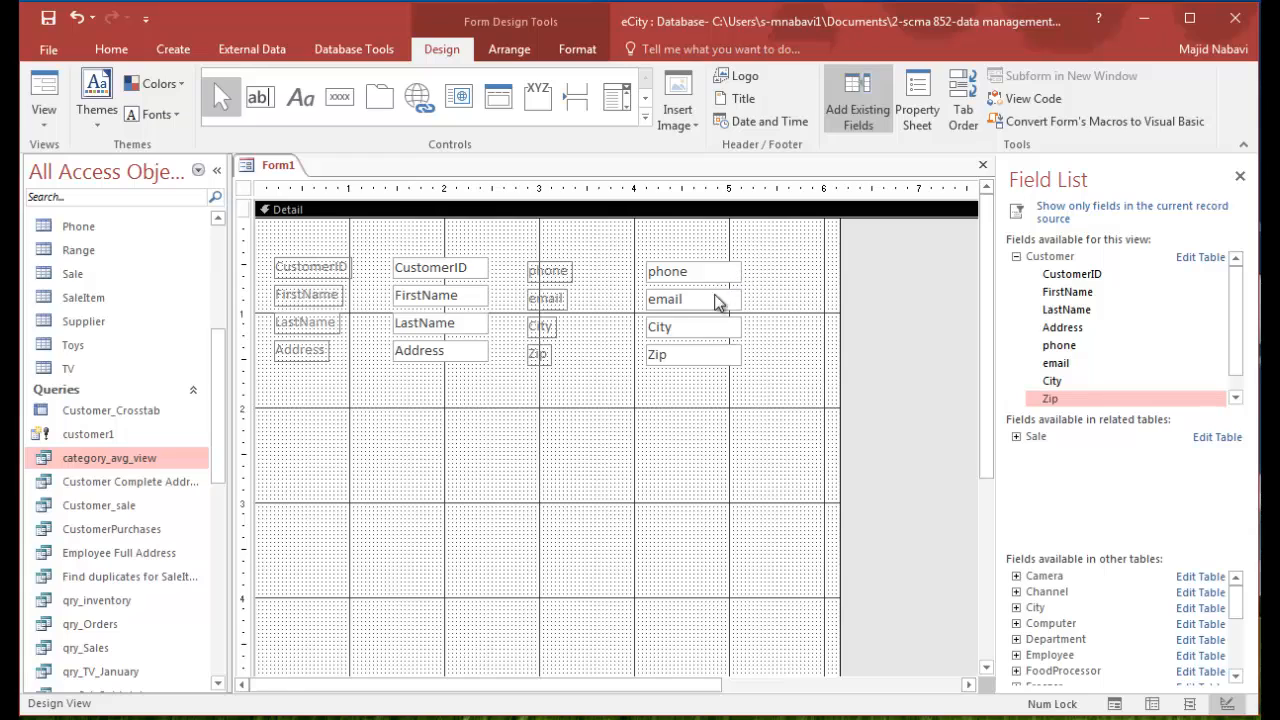
- Widen the email and Address boxes and shift the second column so its rows line up with the first
click(672, 305)
drag(742, 300, 806, 303)
click(466, 554)
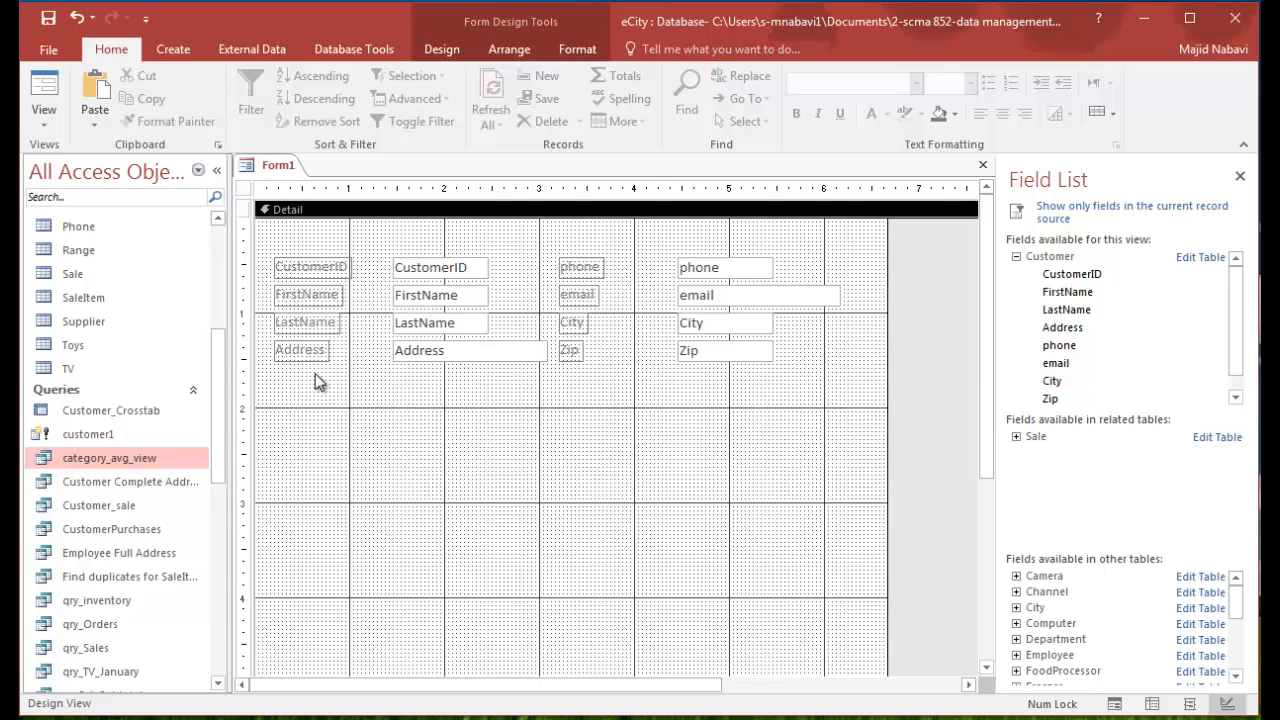
- Open the Relationships diagram, enlarge the SaleItem table box, and examine how Customer, Sale, SaleItem and Item are linked
drag(510, 421, 497, 421)
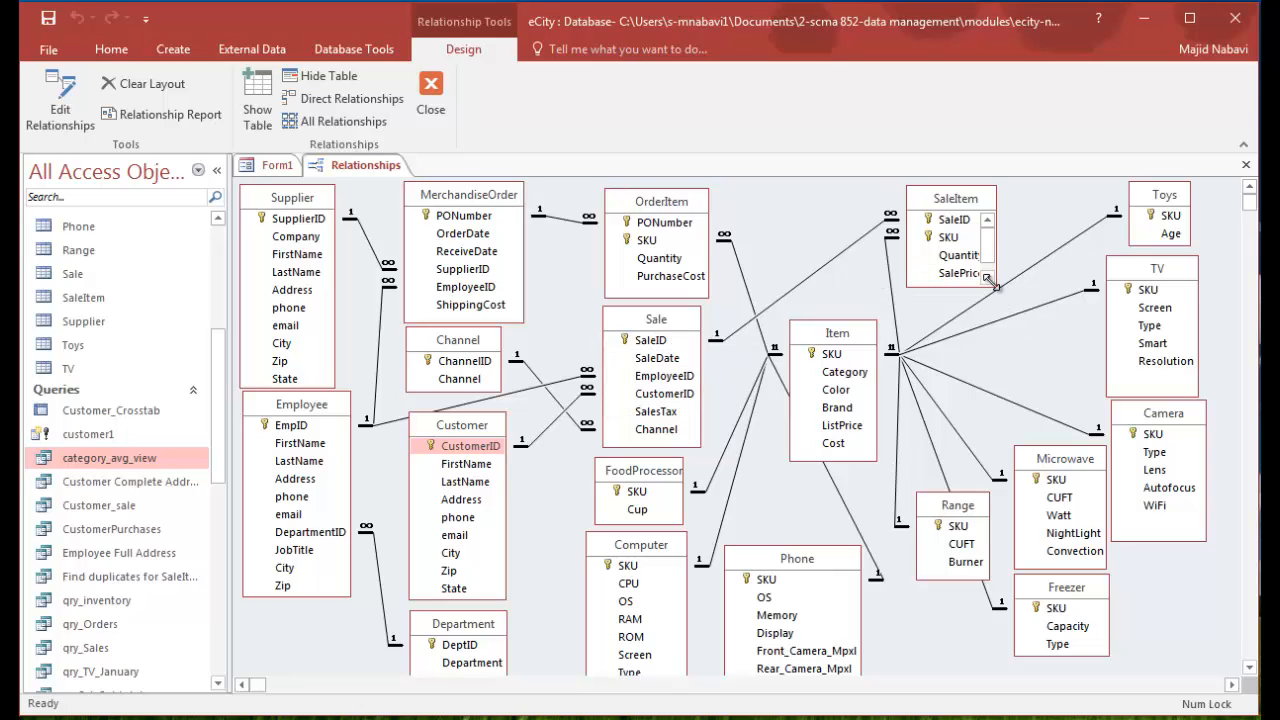
drag(991, 282, 997, 301)
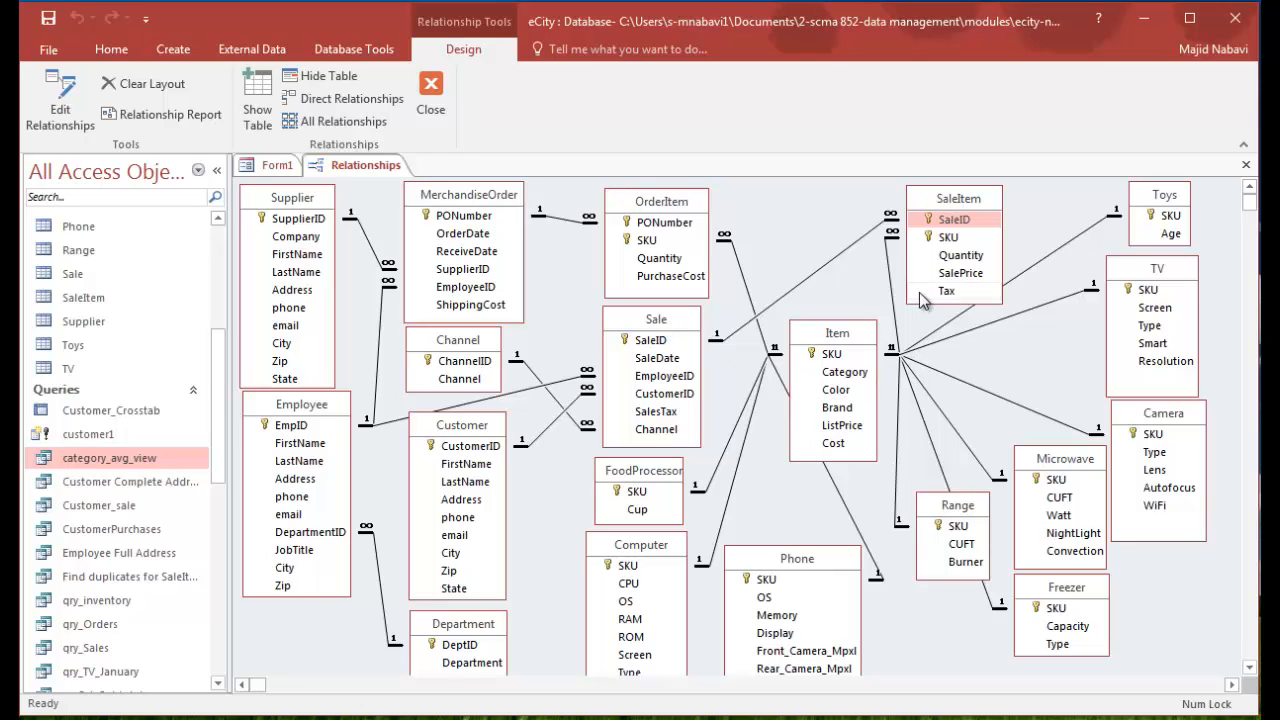
mouse_move(911, 298)
- Start a new query in Design view and add the Item, SaleItem and Sale tables to it
click(172, 50)
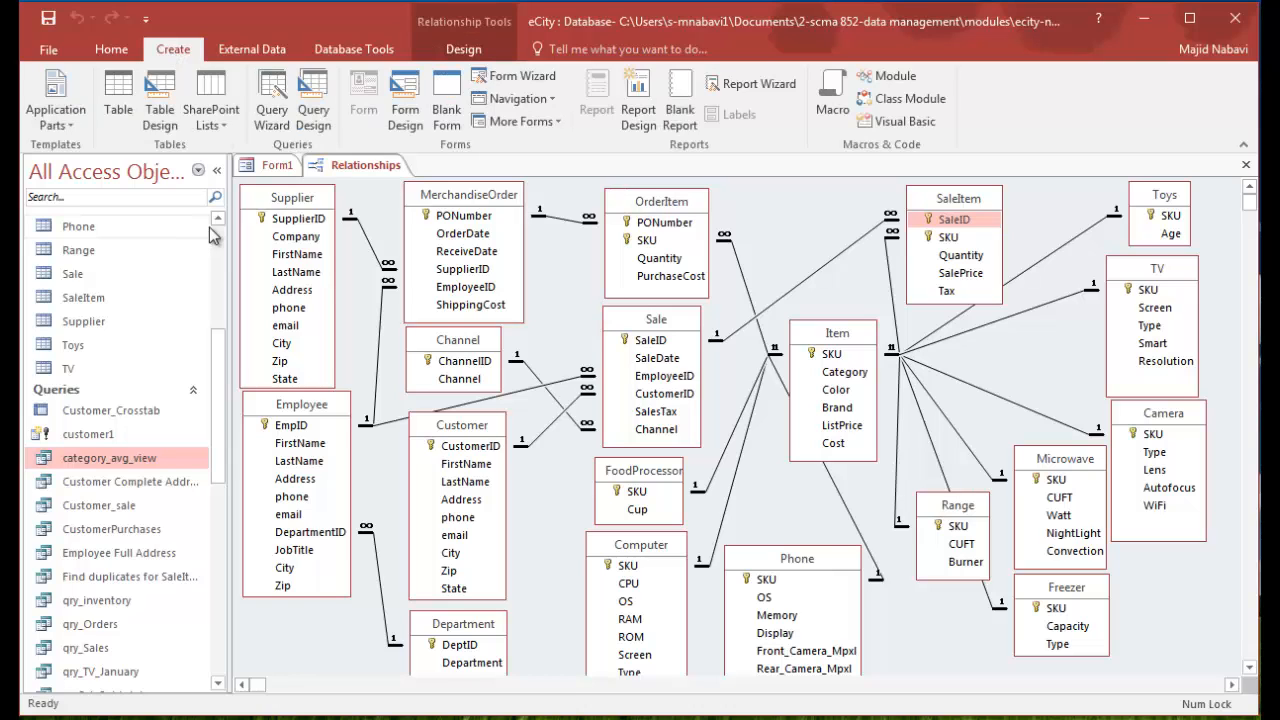
click(312, 110)
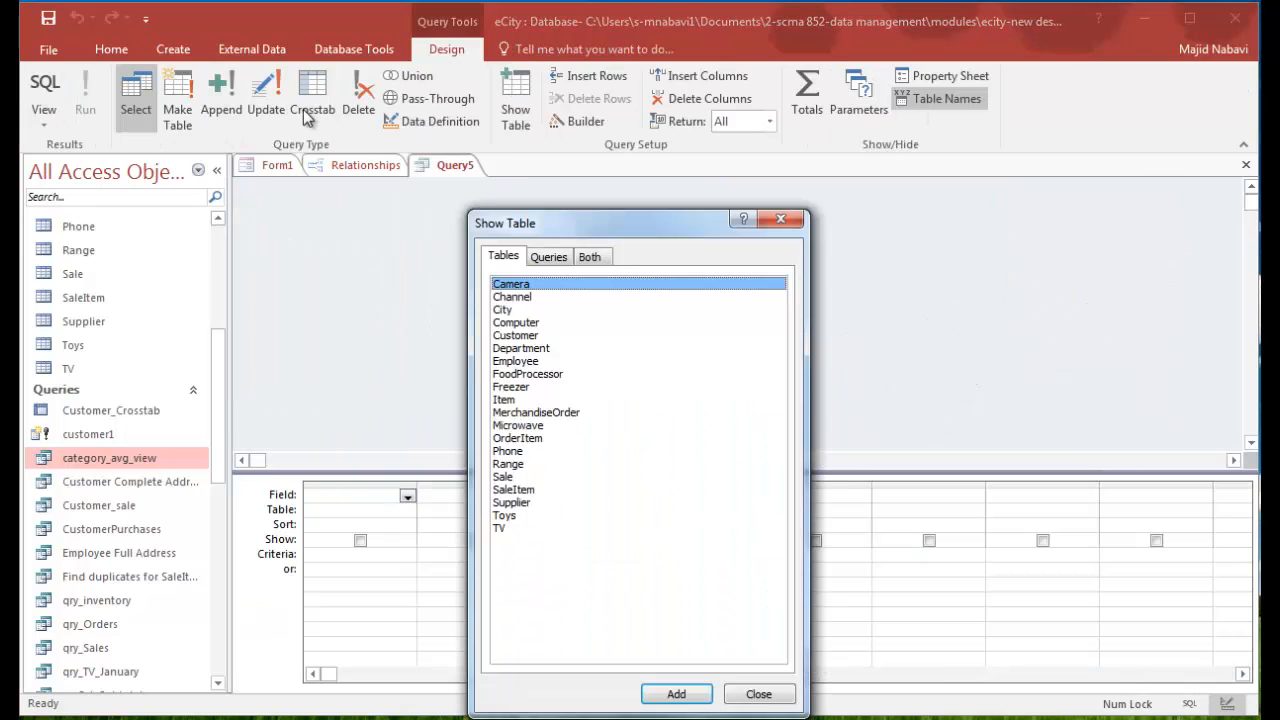
drag(620, 228, 669, 194)
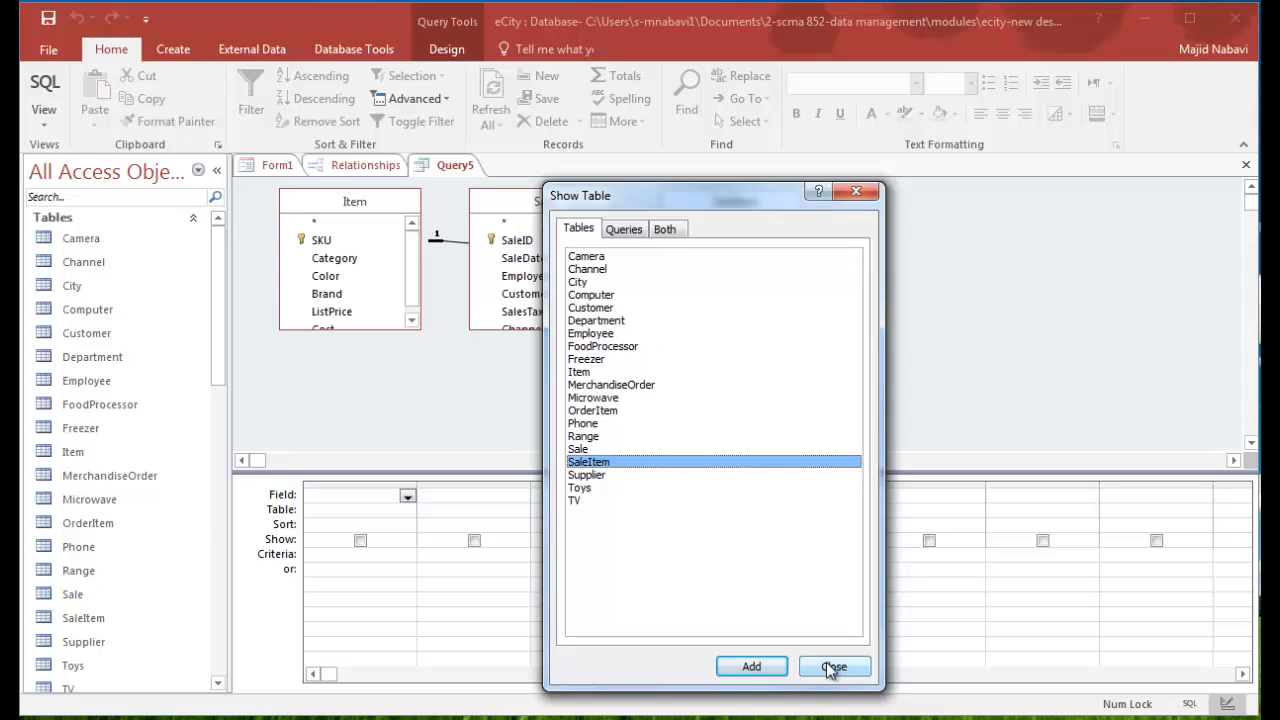
click(834, 666)
- Spread the query's tables apart with SaleItem in the middle, and enlarge Item and Sale to show all their fields
drag(586, 203, 1033, 229)
drag(351, 210, 510, 247)
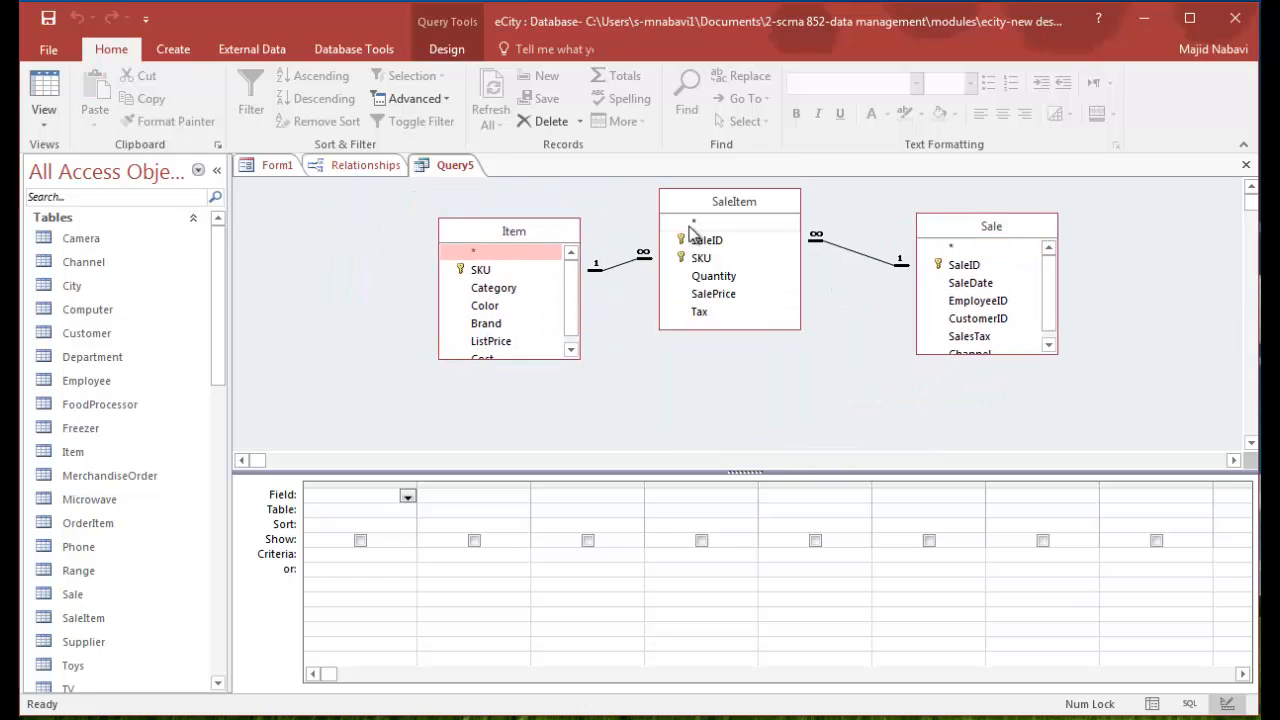
drag(575, 358, 584, 391)
drag(1051, 350, 1052, 390)
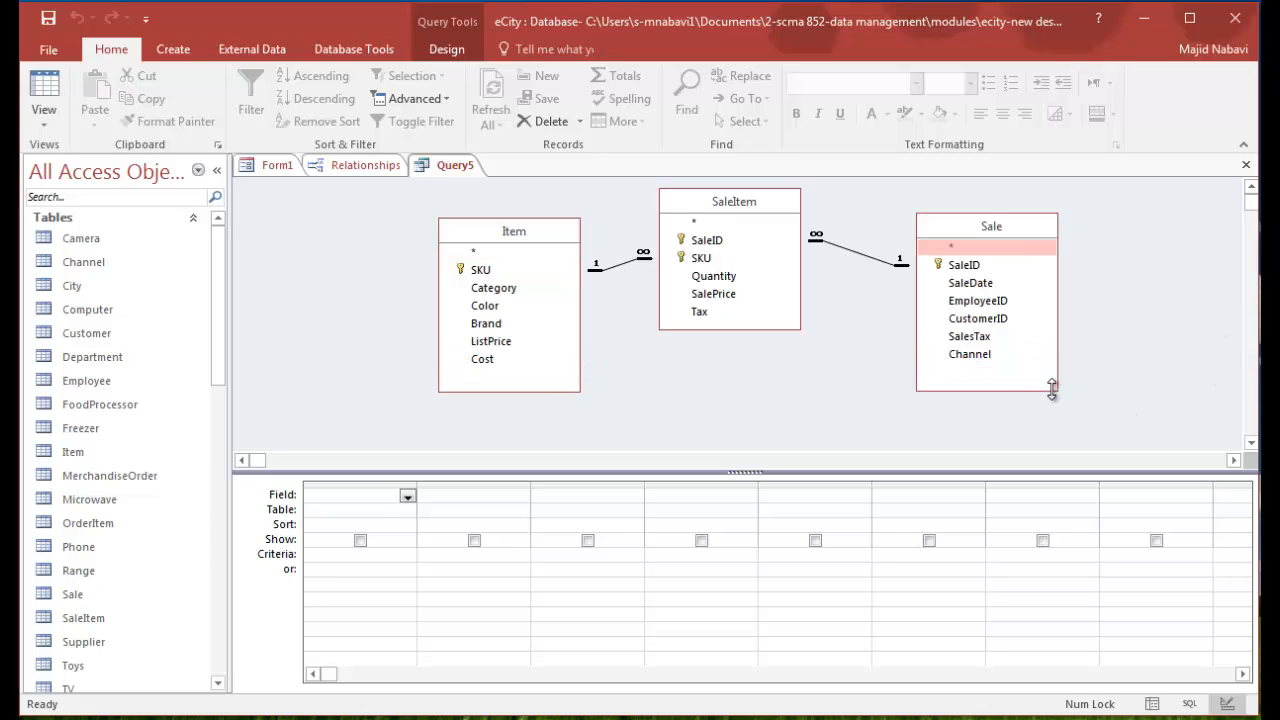
- Add the SaleDate, CustomerID and Channel fields from the Sale table to the query
double_click(982, 285)
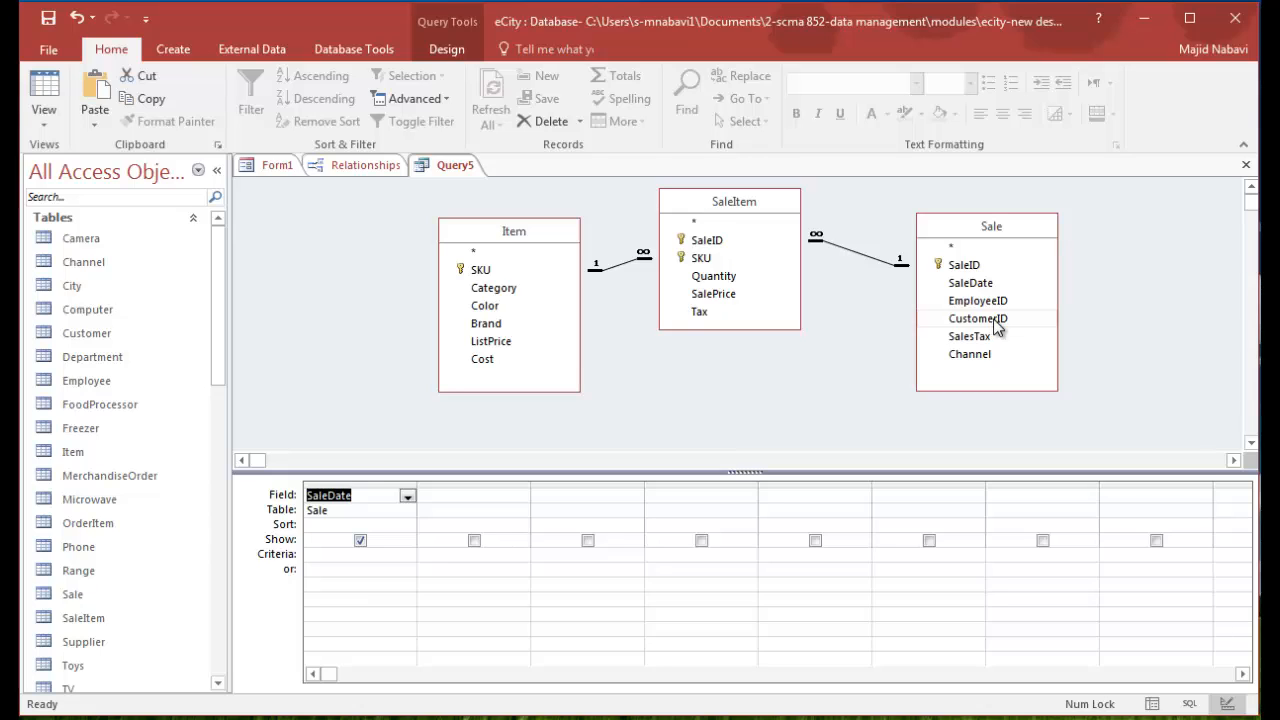
double_click(977, 318)
double_click(970, 354)
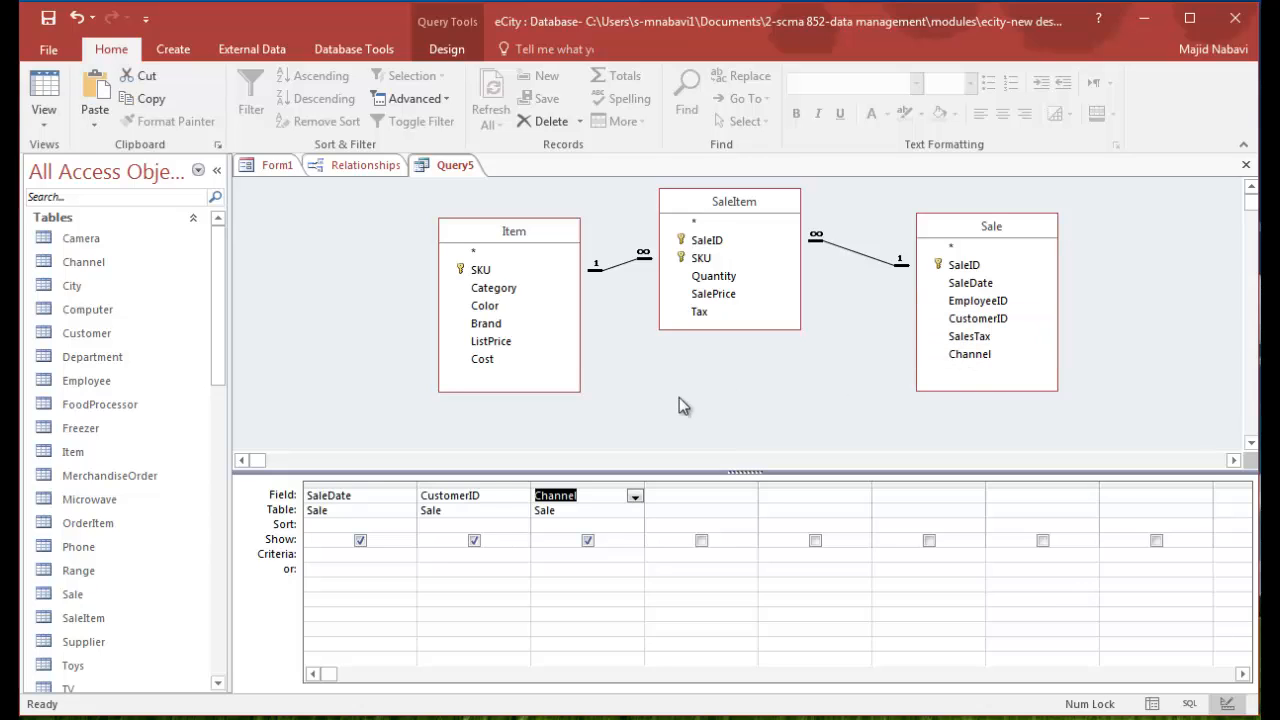
- Add Category, Color and Brand from the Item table and Quantity and SalePrice from the SaleItem table to the query
double_click(494, 288)
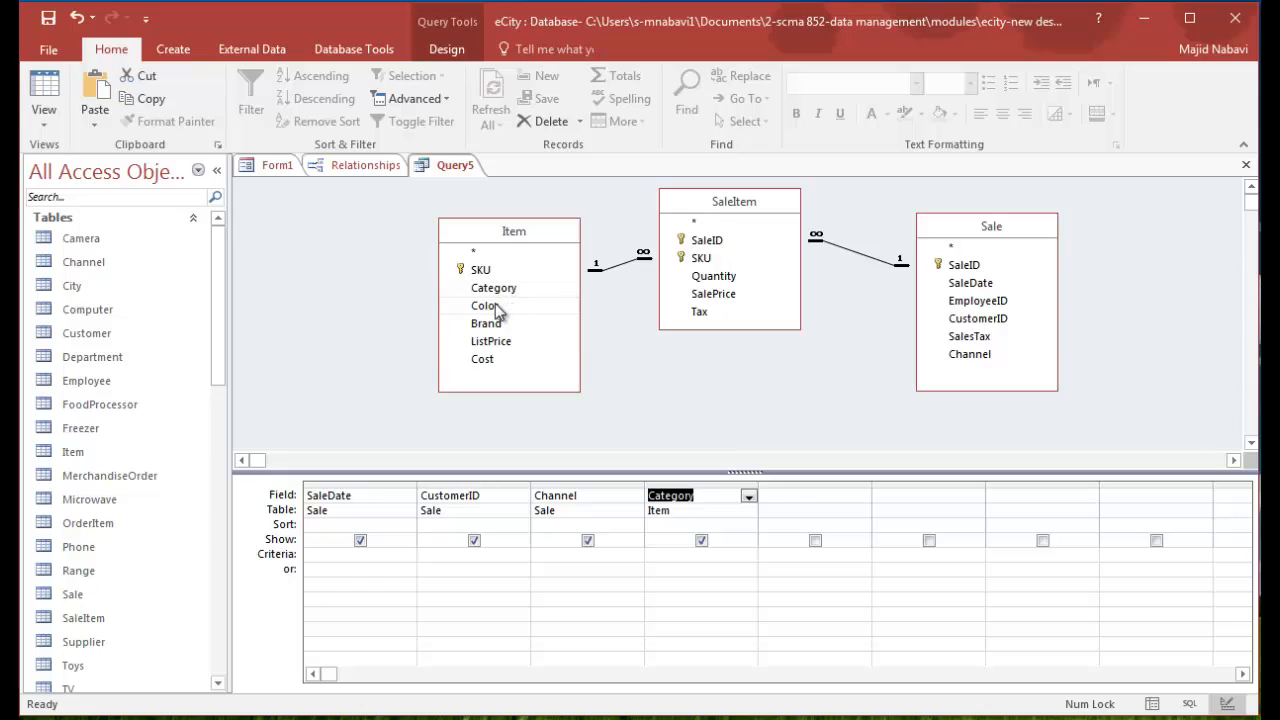
double_click(495, 305)
double_click(500, 324)
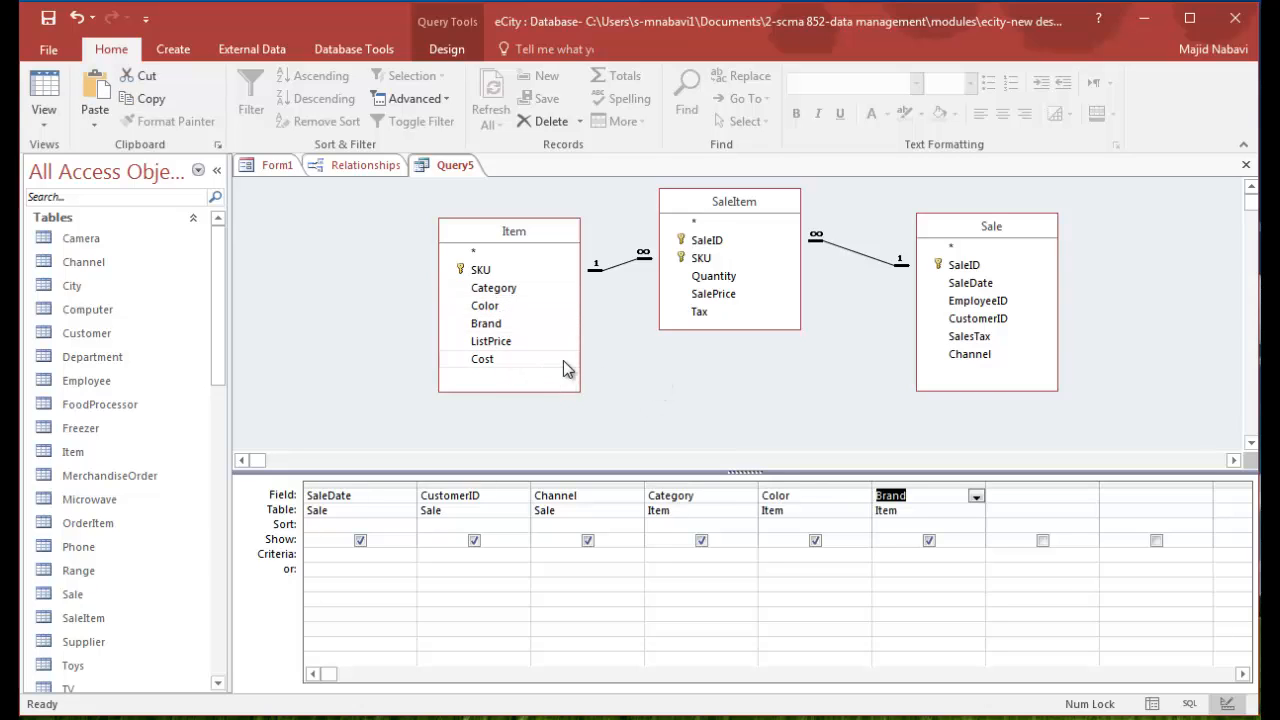
double_click(729, 279)
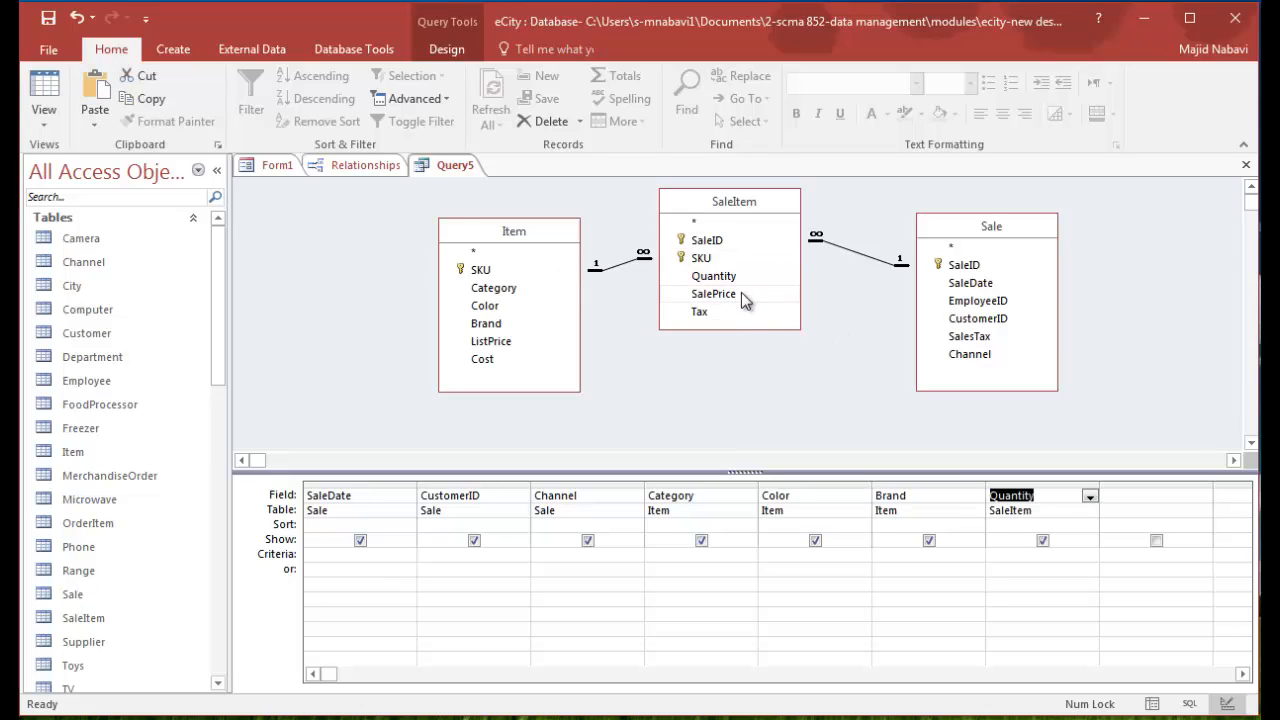
double_click(727, 296)
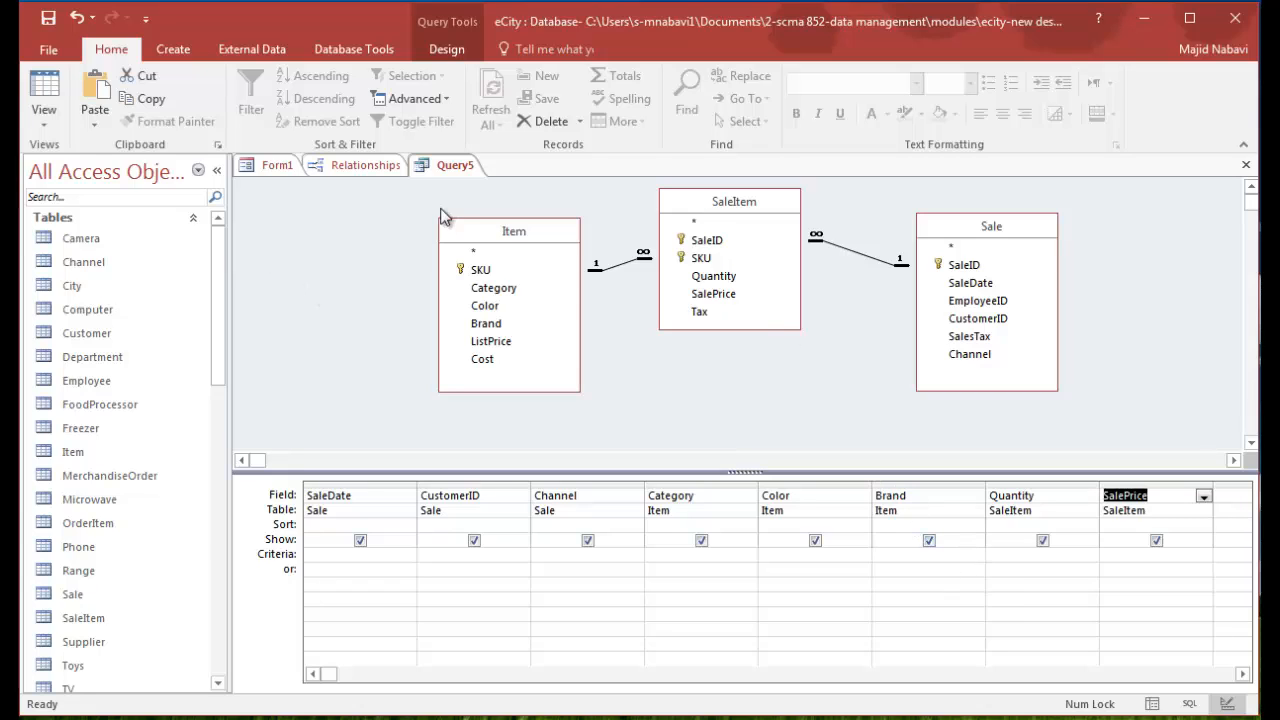
- Run the query, then close it and save it under the name Customer_Purchases
click(452, 51)
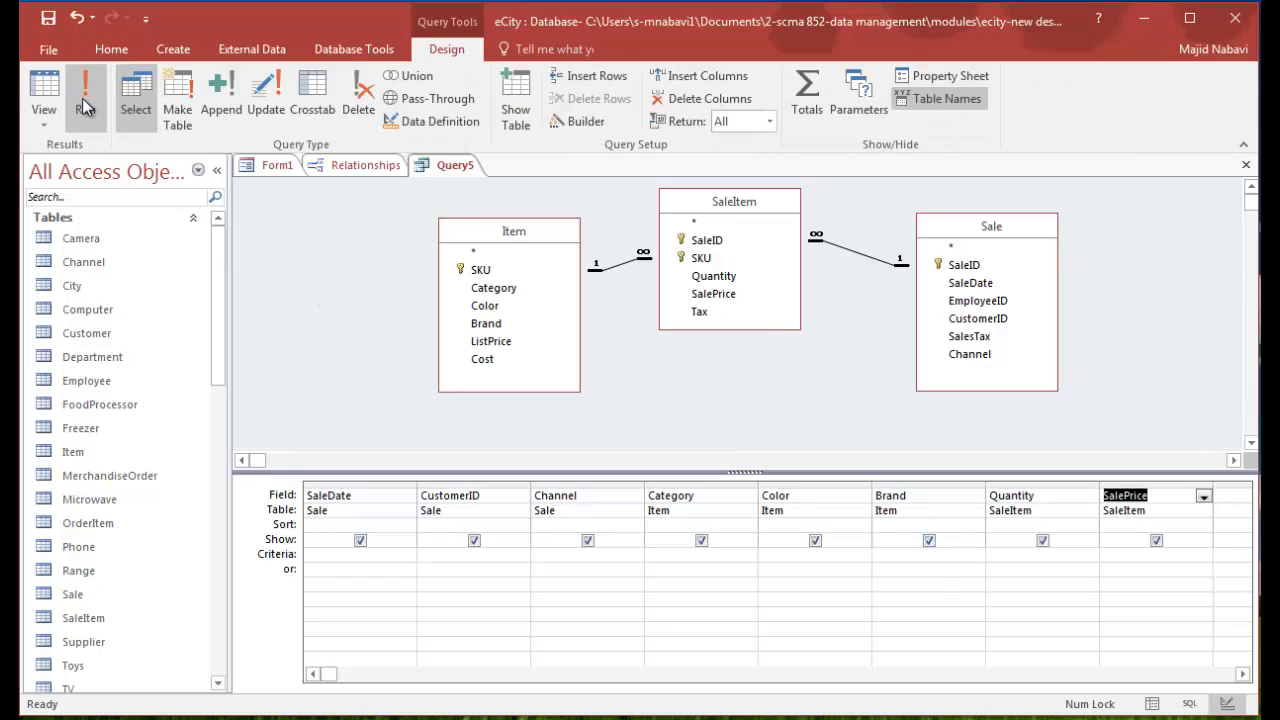
click(84, 106)
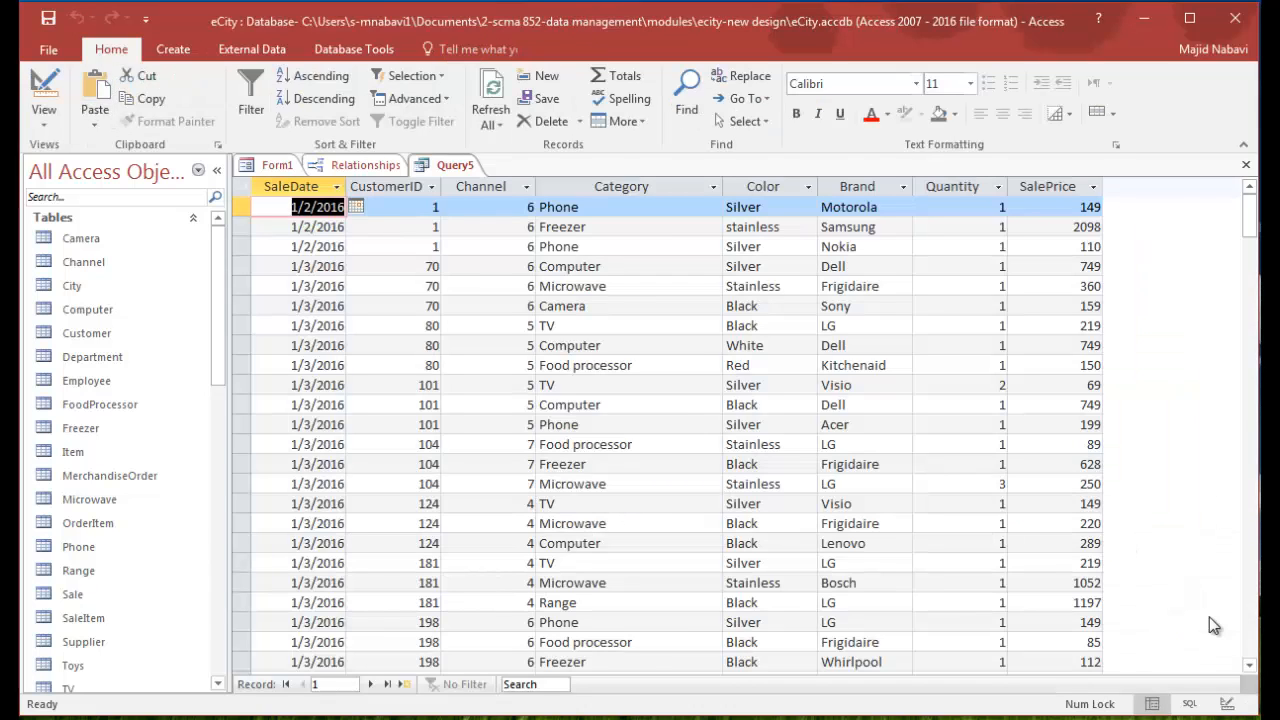
click(1245, 164)
click(620, 424)
text(Customer_Purchases)
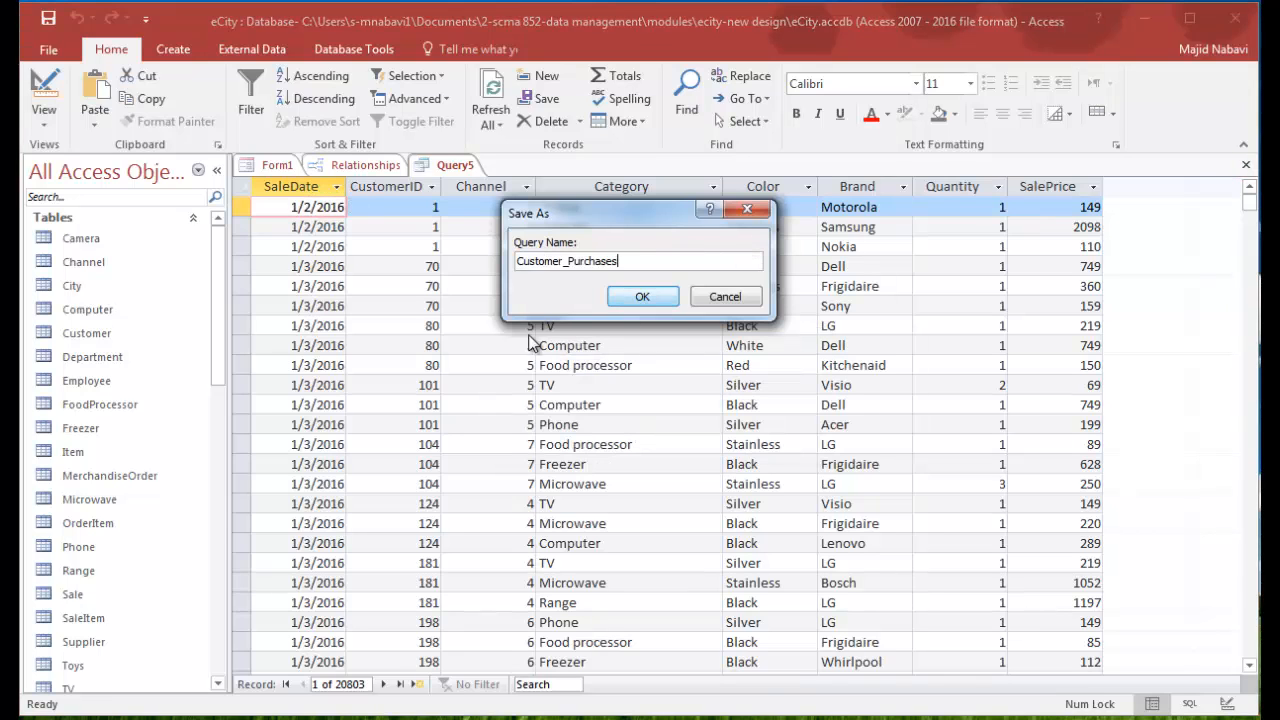
click(654, 295)
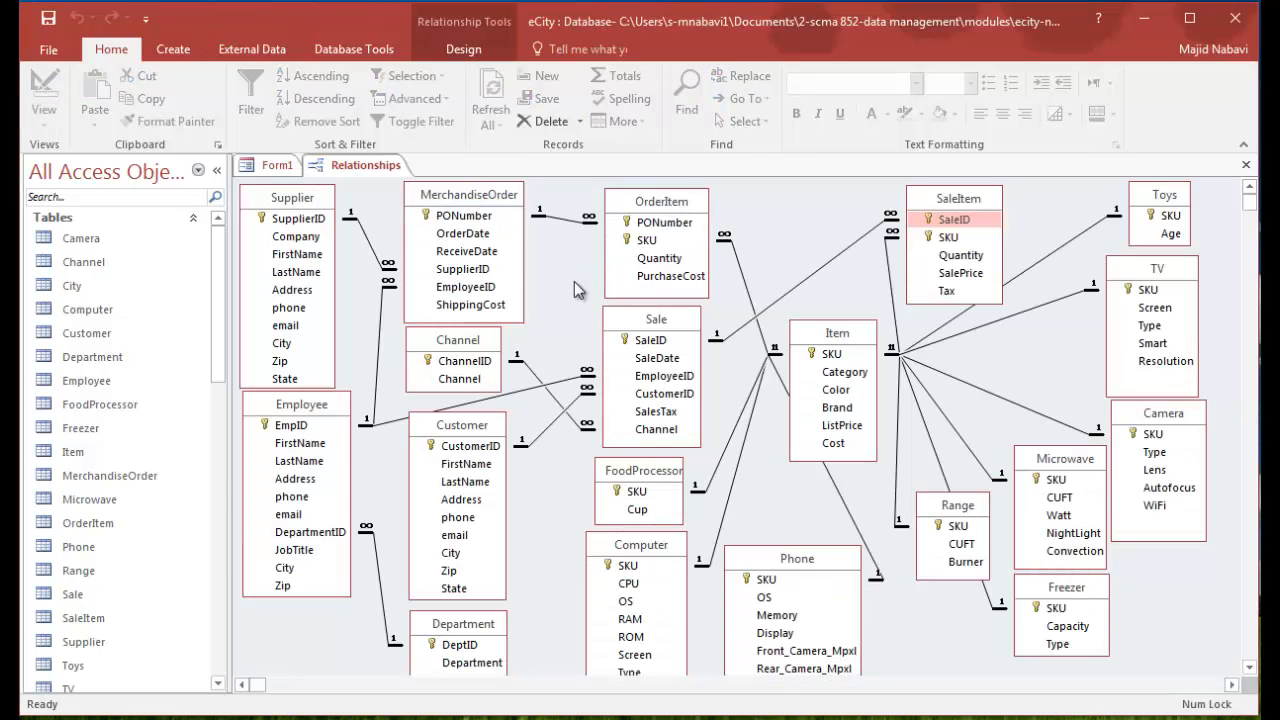
- Close the Relationships diagram without saving its layout changes
click(1246, 166)
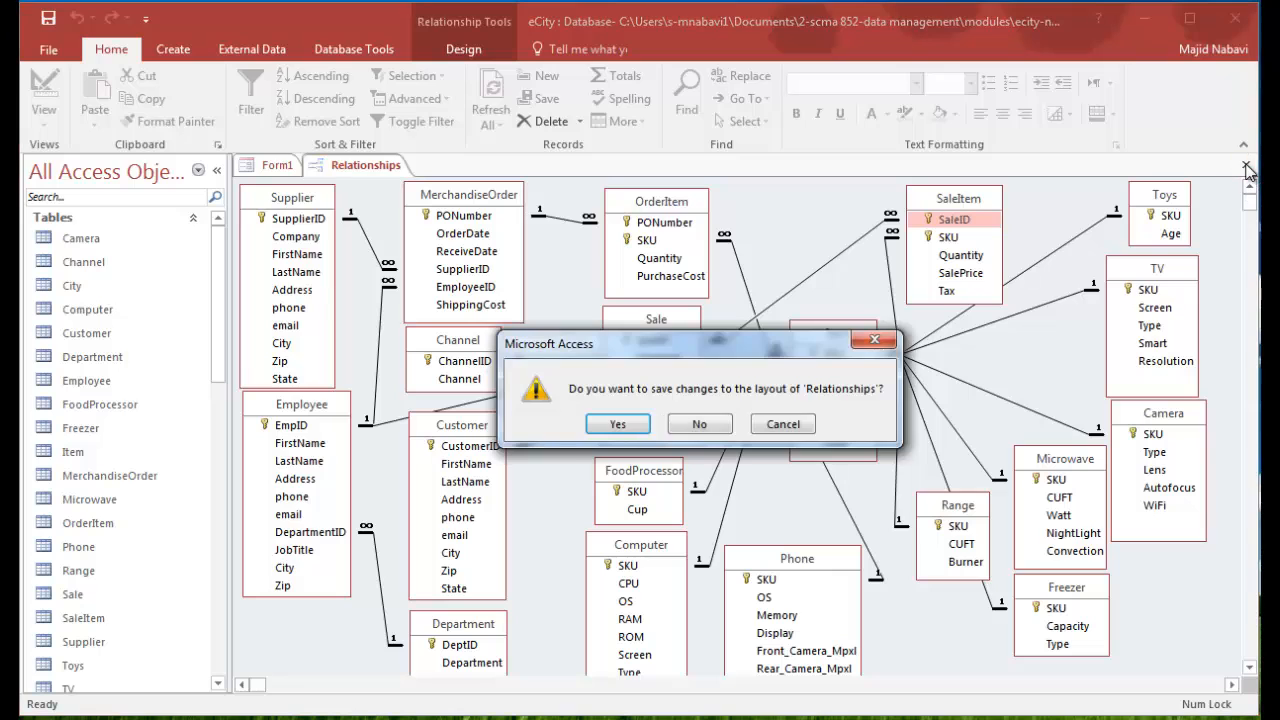
click(700, 430)
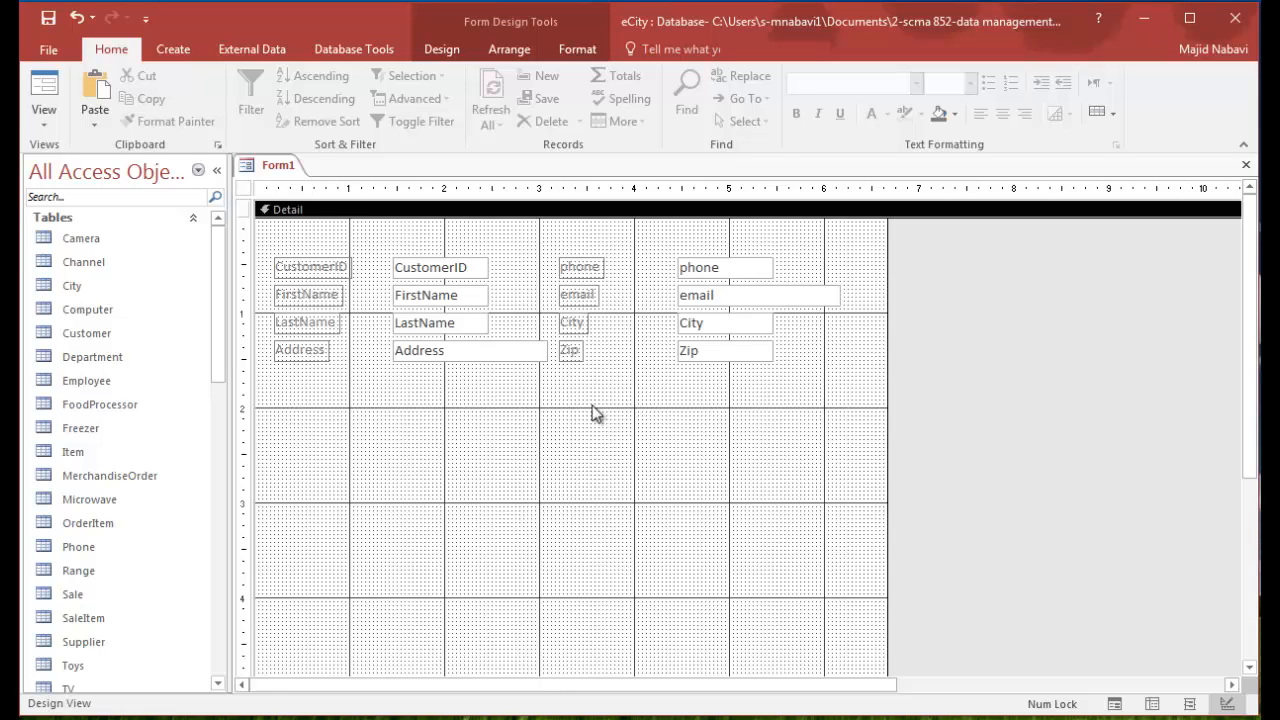
- Draw a subform control below the customer fields on the form, about 6 inches wide and 2.4 inches tall
click(443, 49)
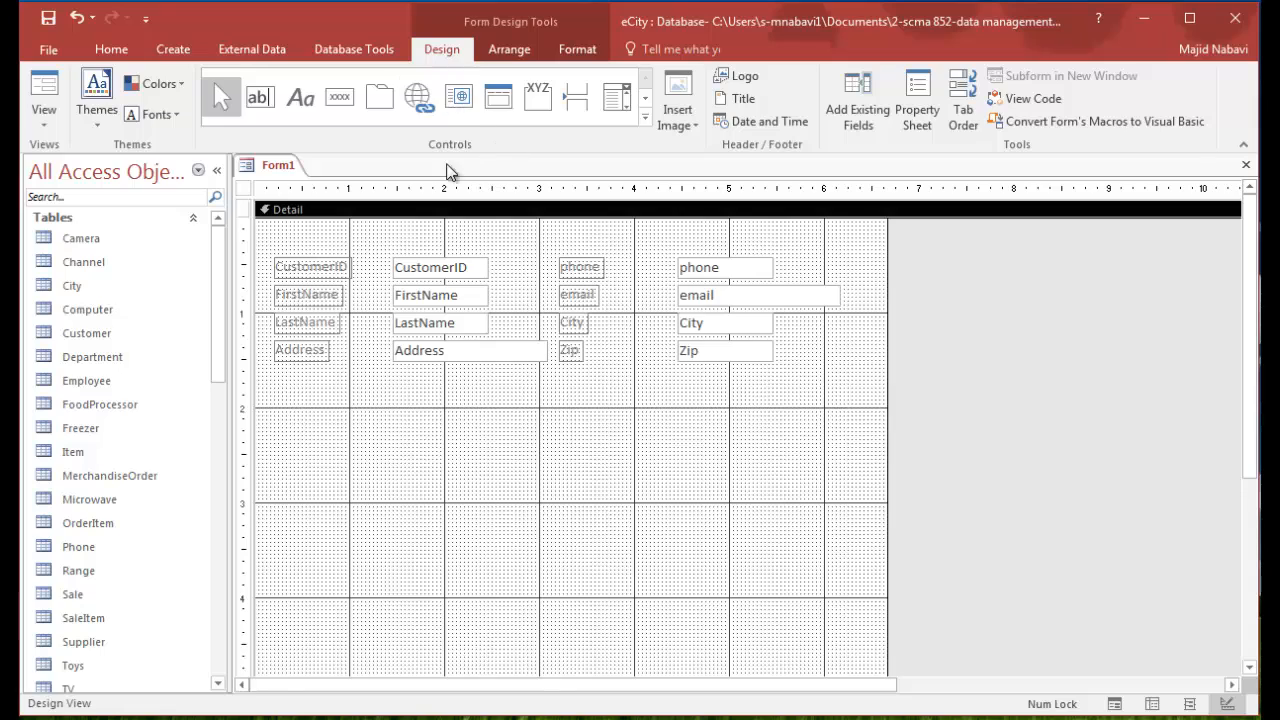
click(646, 119)
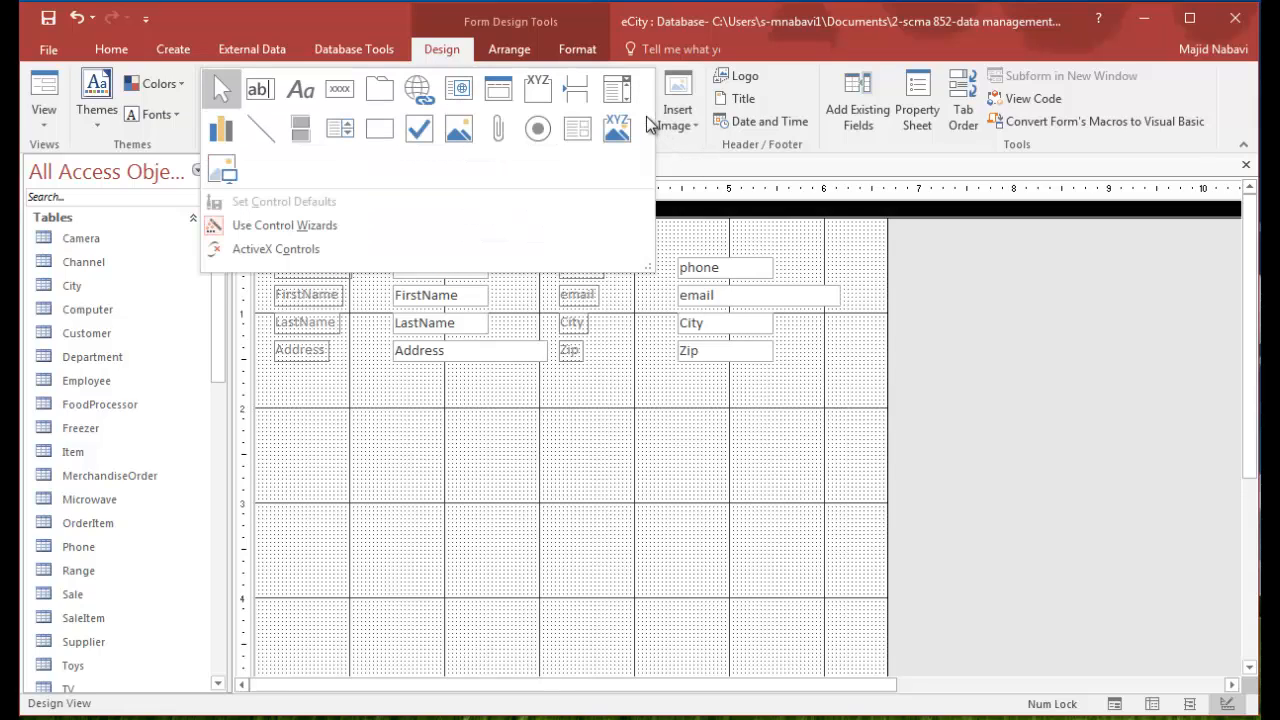
click(584, 135)
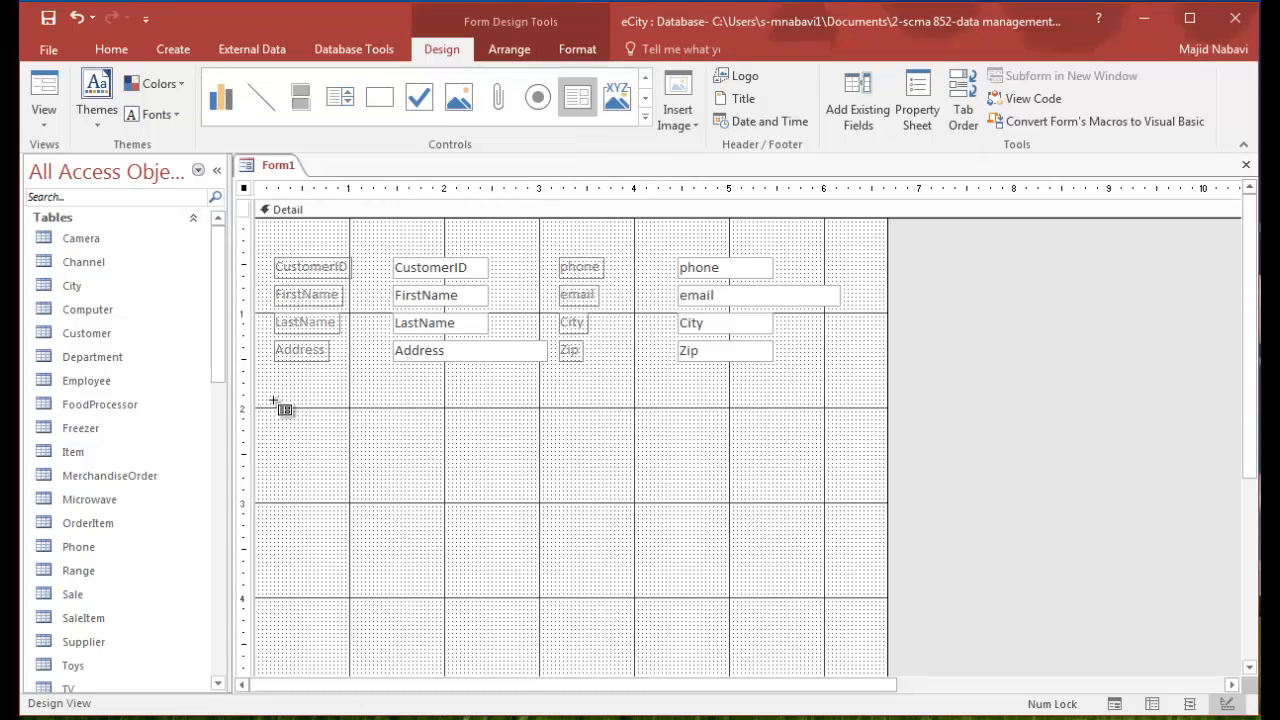
drag(446, 446, 836, 615)
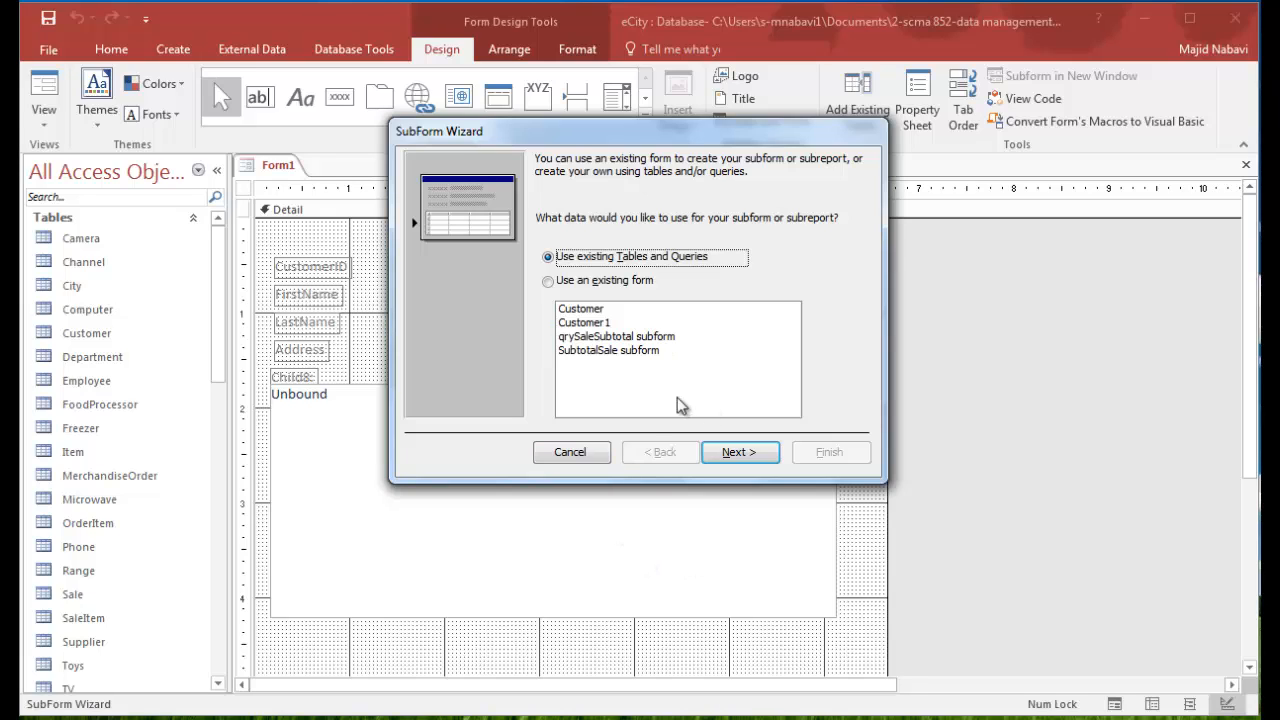
- Base the subform on existing tables and queries, including all fields from the Customer_Purchases query
click(740, 452)
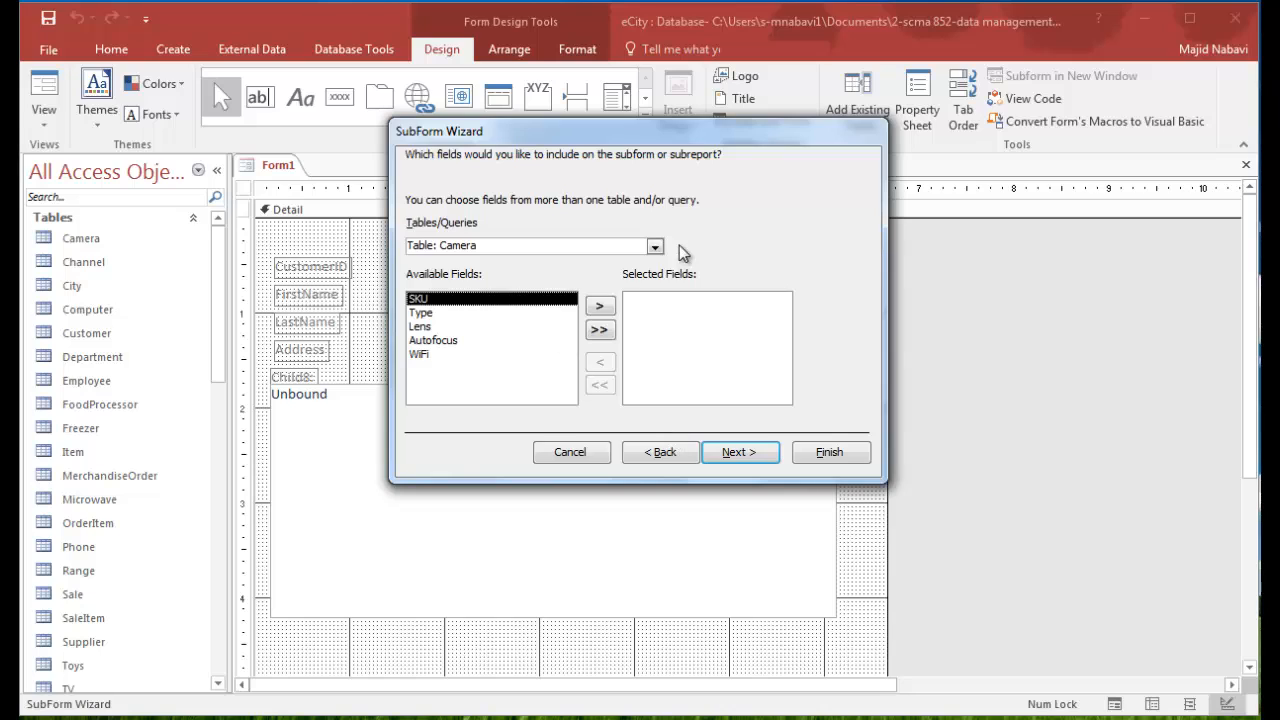
click(655, 247)
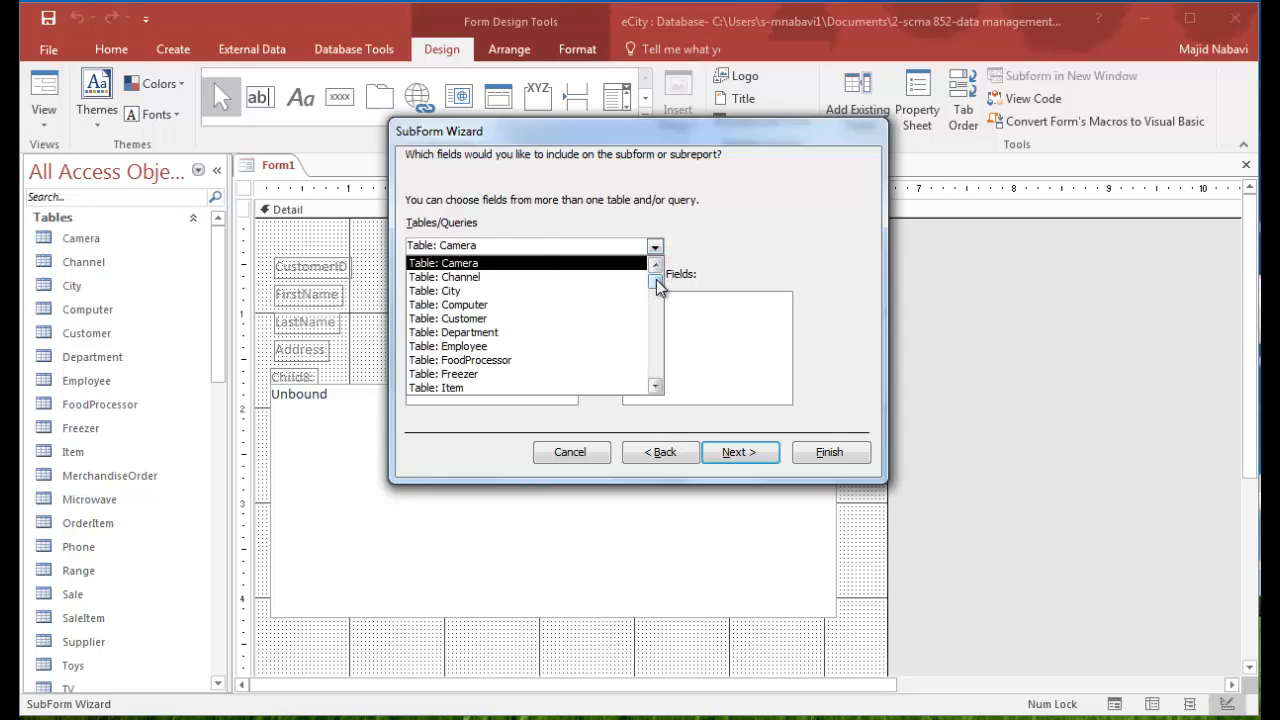
drag(656, 281, 656, 320)
click(475, 374)
click(599, 329)
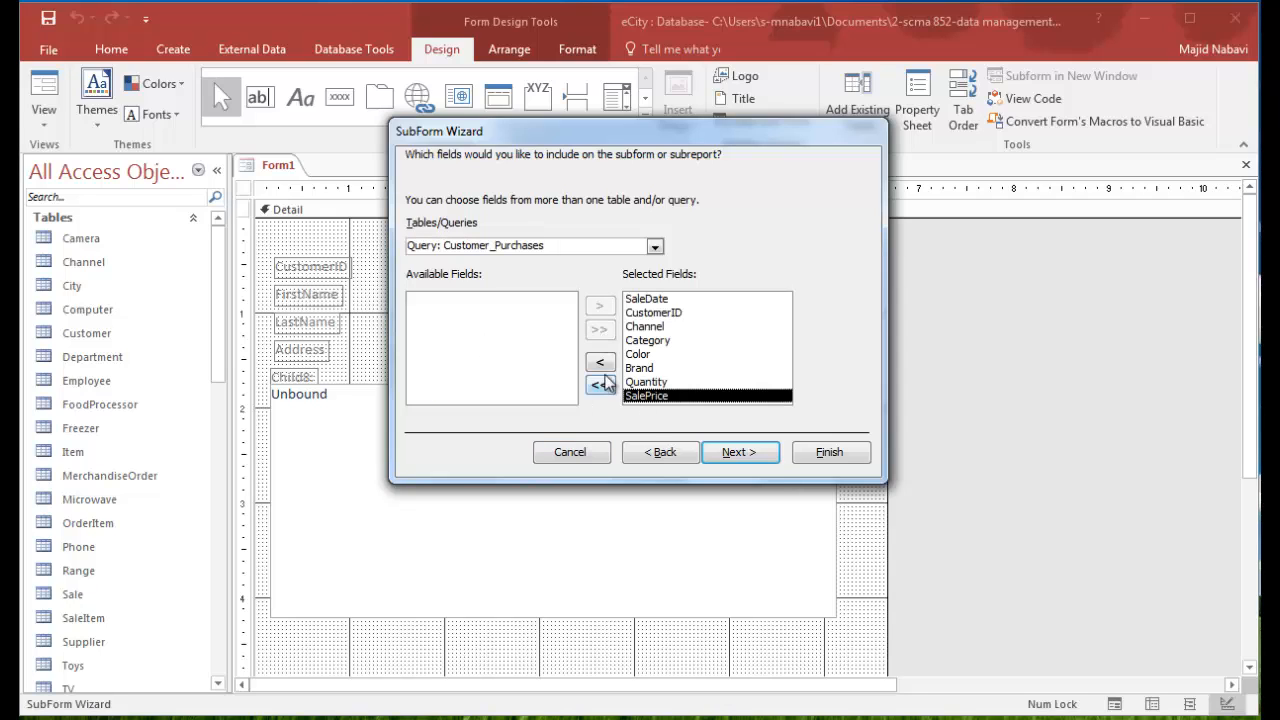
- Link the subform to the main form by CustomerID and finish it with the name Customer_Purchases subform
click(755, 454)
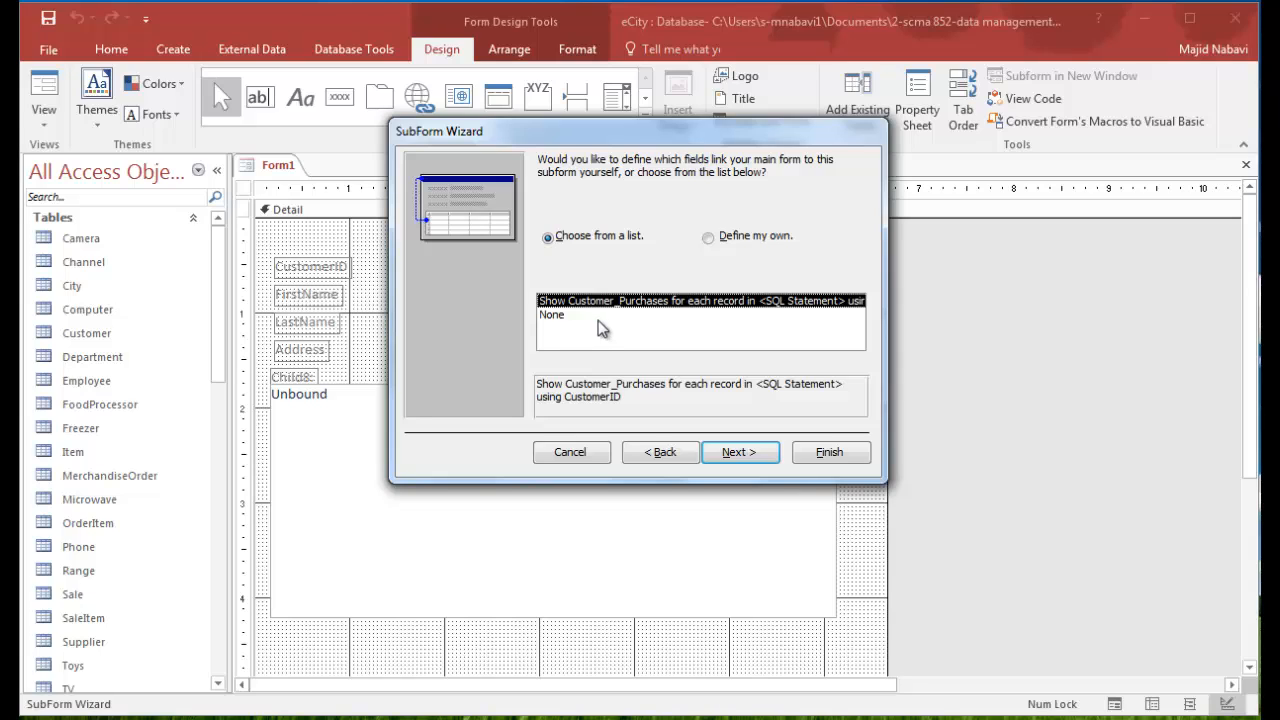
click(748, 451)
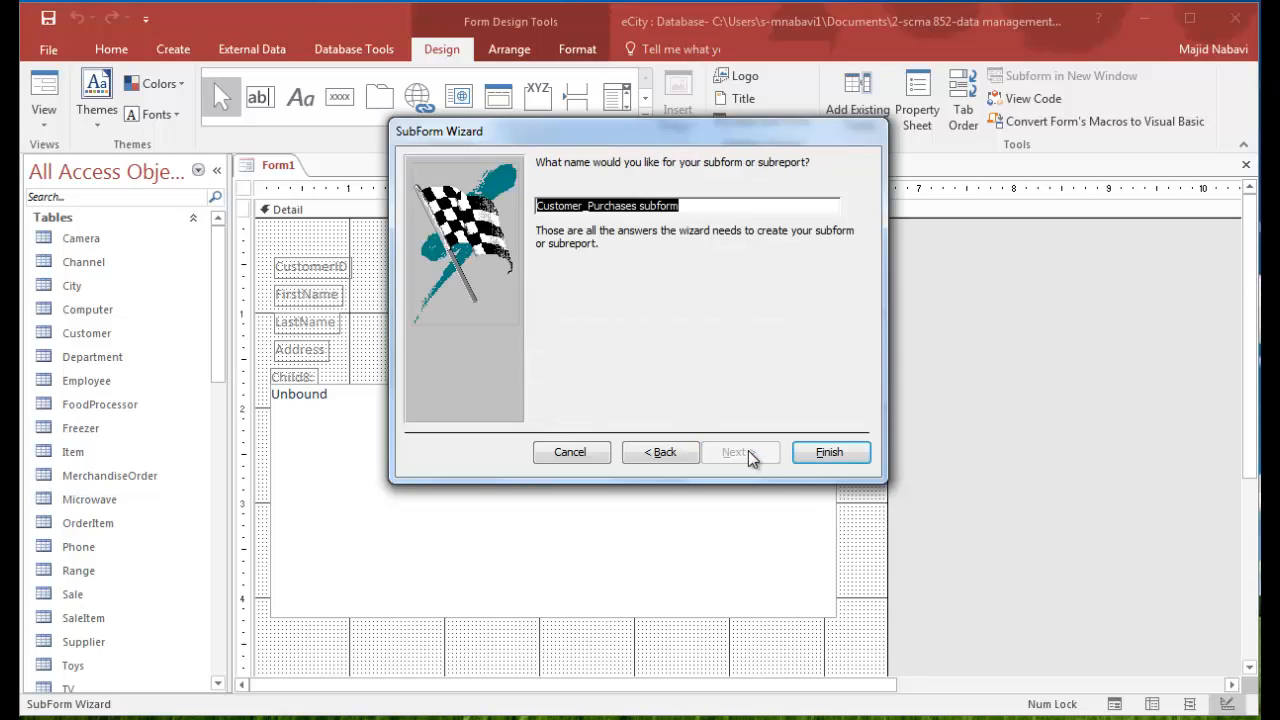
click(824, 453)
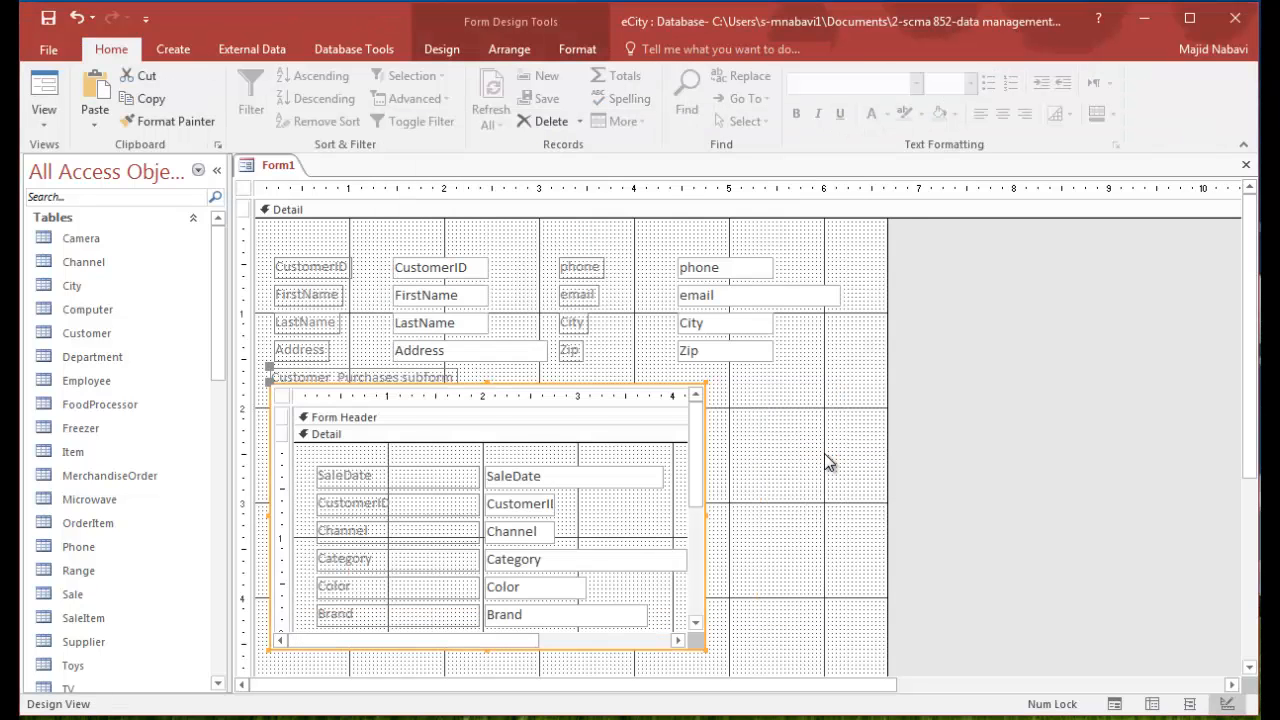
- Widen the form to about 8.4 inches and the Customer_Purchases subform to about 8 inches
drag(705, 517, 869, 517)
drag(887, 332, 1052, 343)
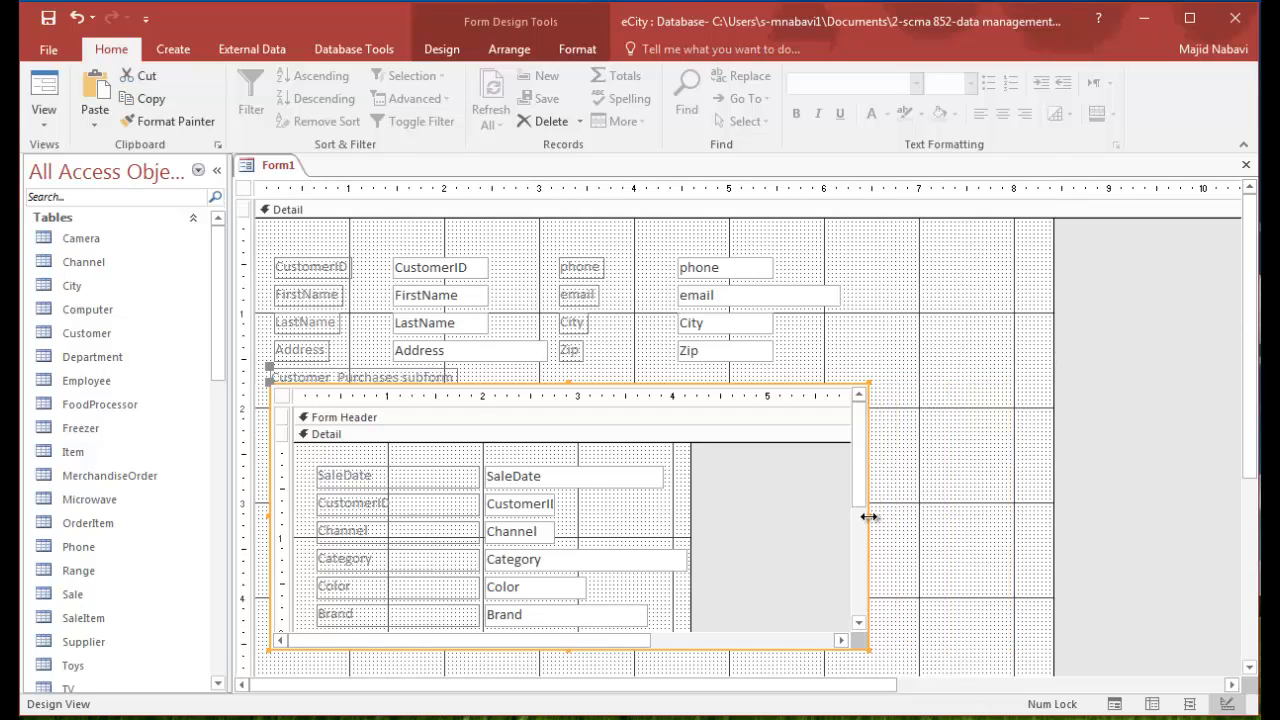
drag(869, 517, 1032, 517)
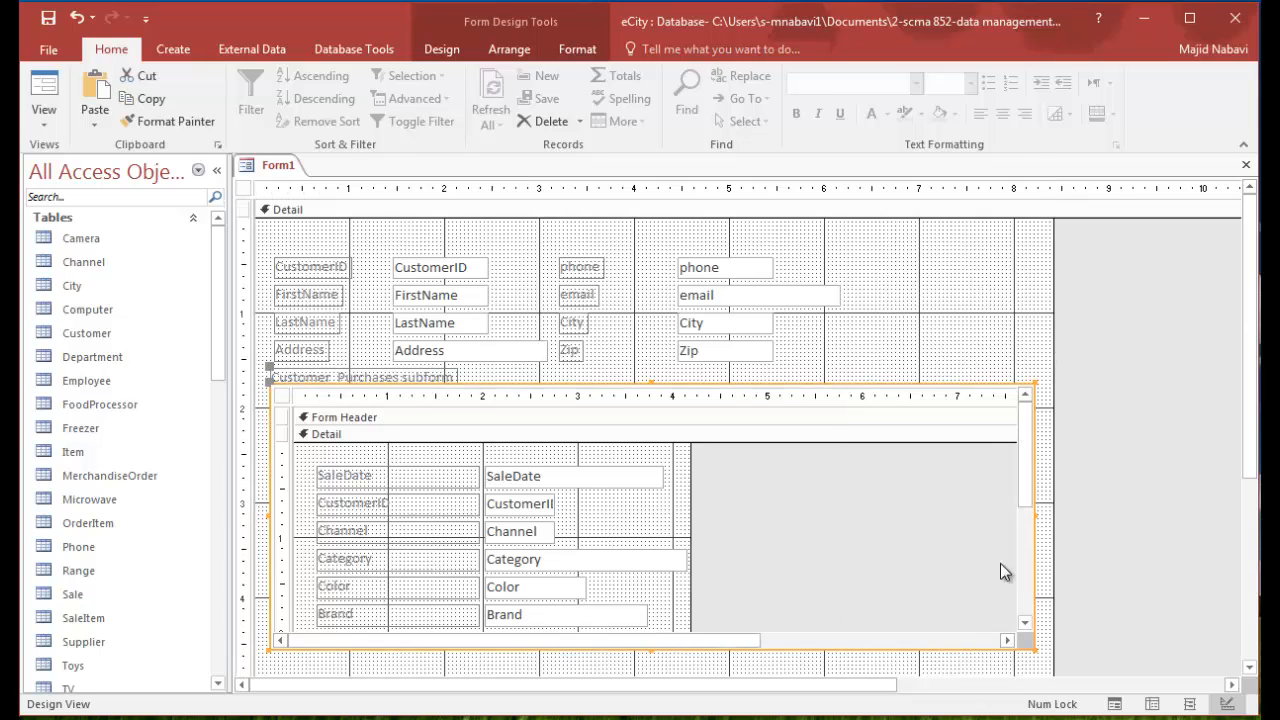
- Switch to Form view and go through the first customer's purchase records in the subform up to the fifth
click(50, 92)
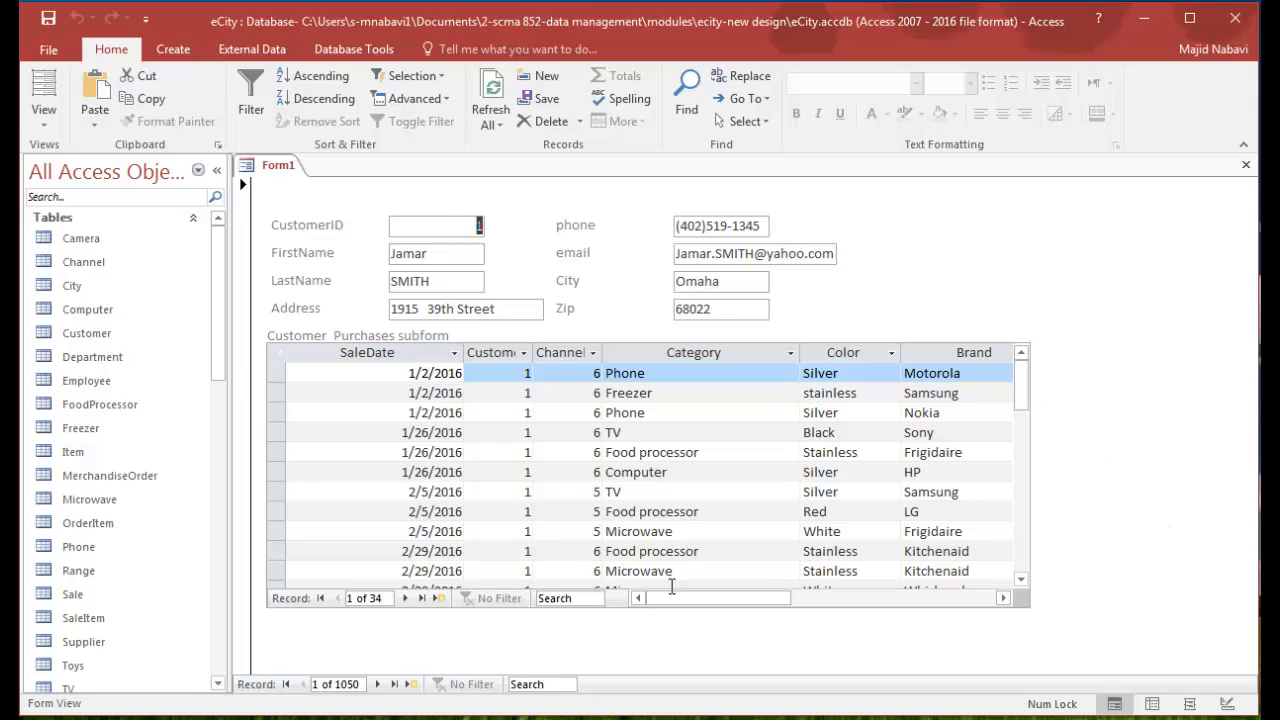
drag(731, 603, 679, 595)
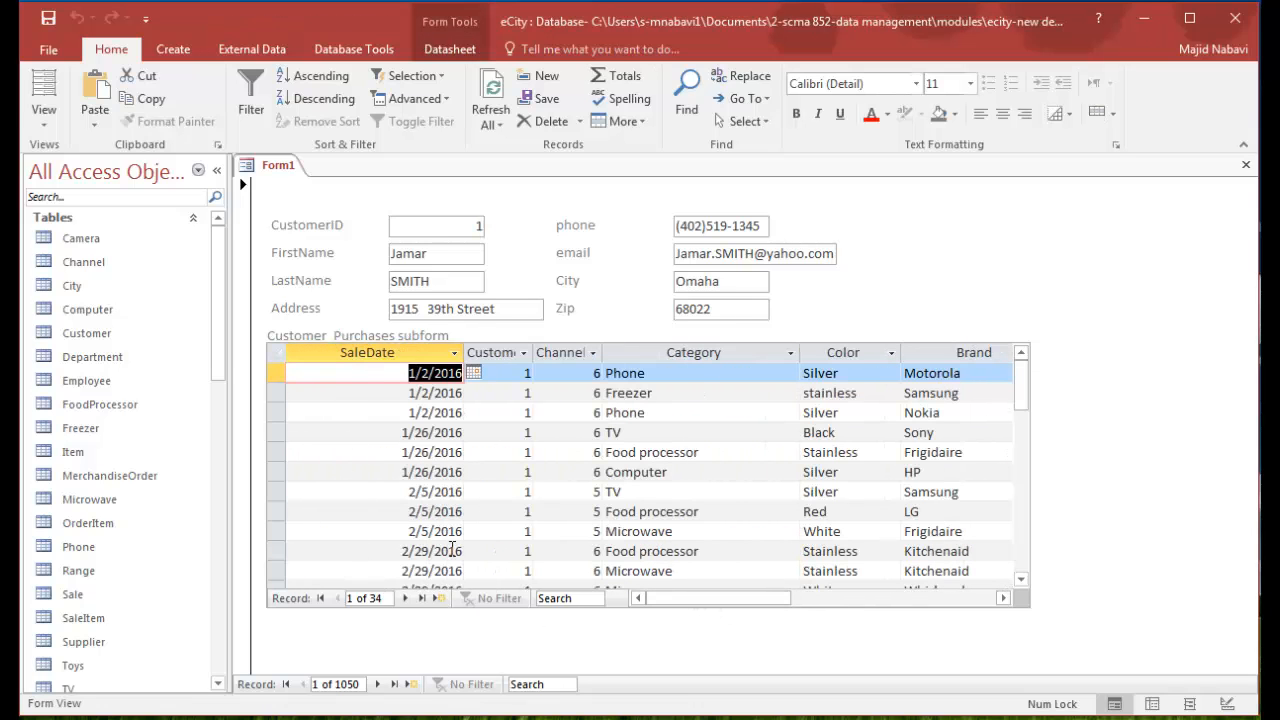
click(407, 601)
click(407, 599)
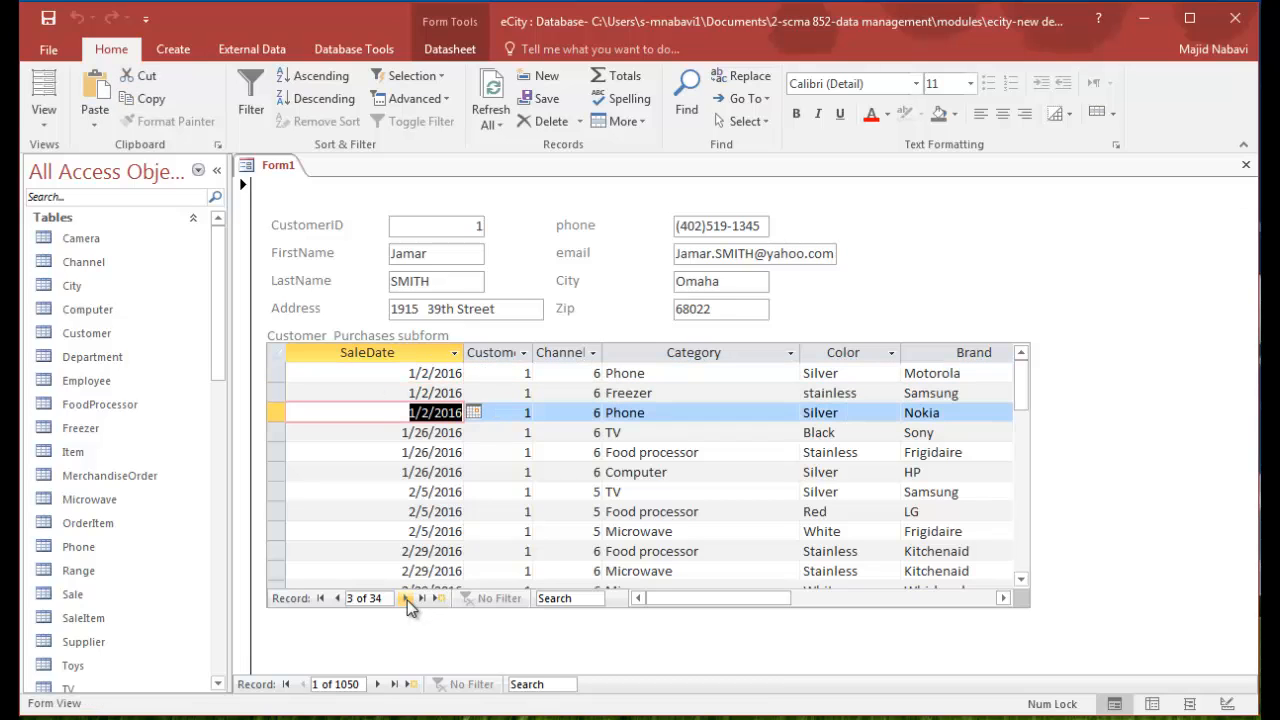
click(407, 599)
click(407, 599)
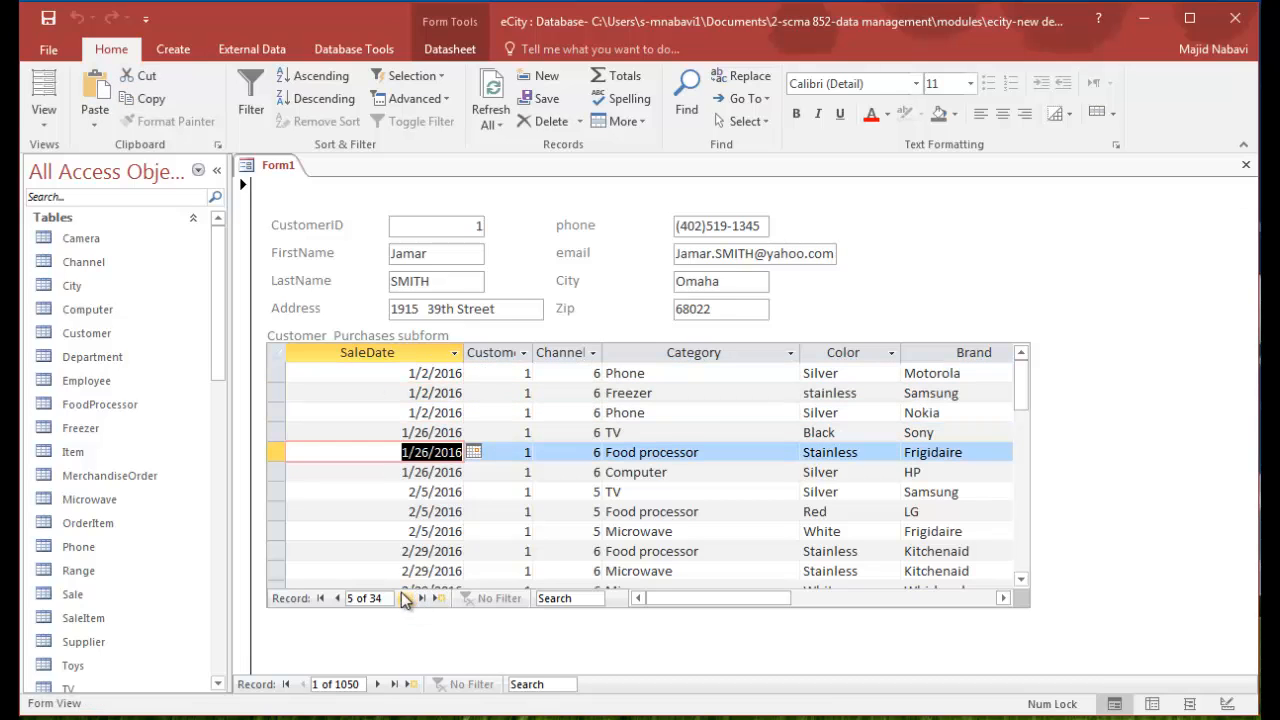
- Advance the main form to the fourth customer, checking each customer's purchases in the subform
click(379, 685)
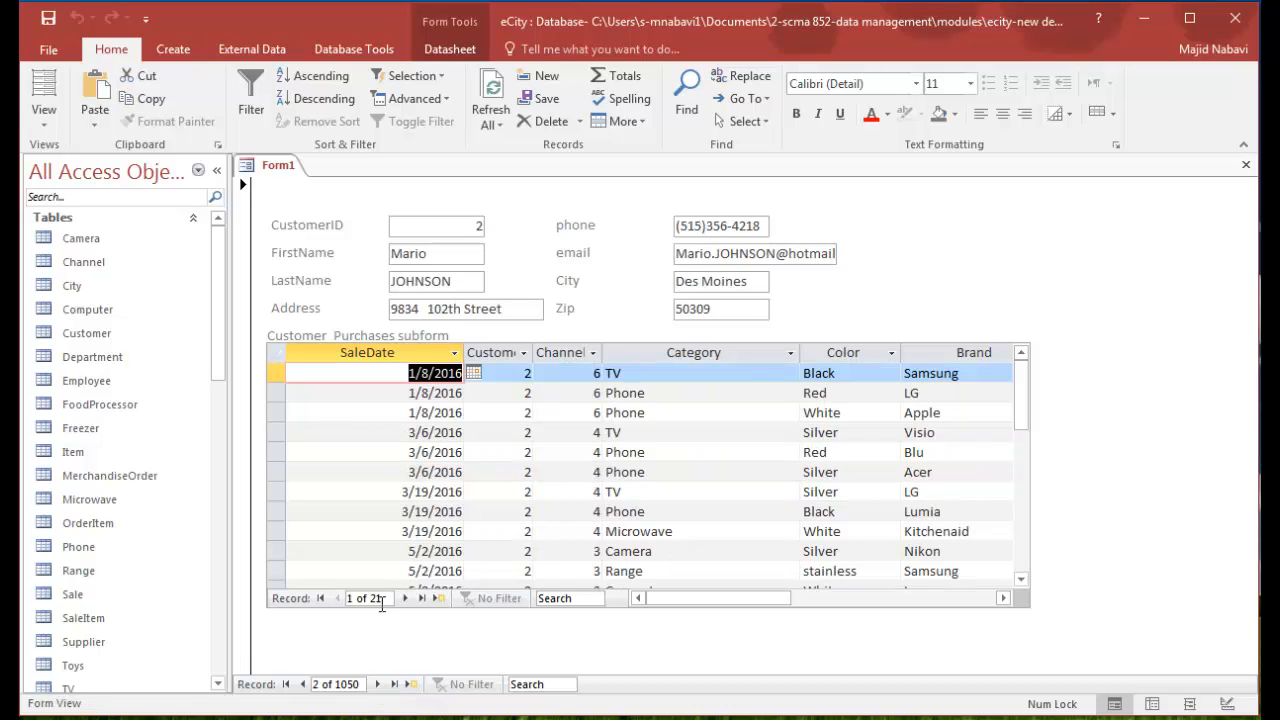
click(379, 685)
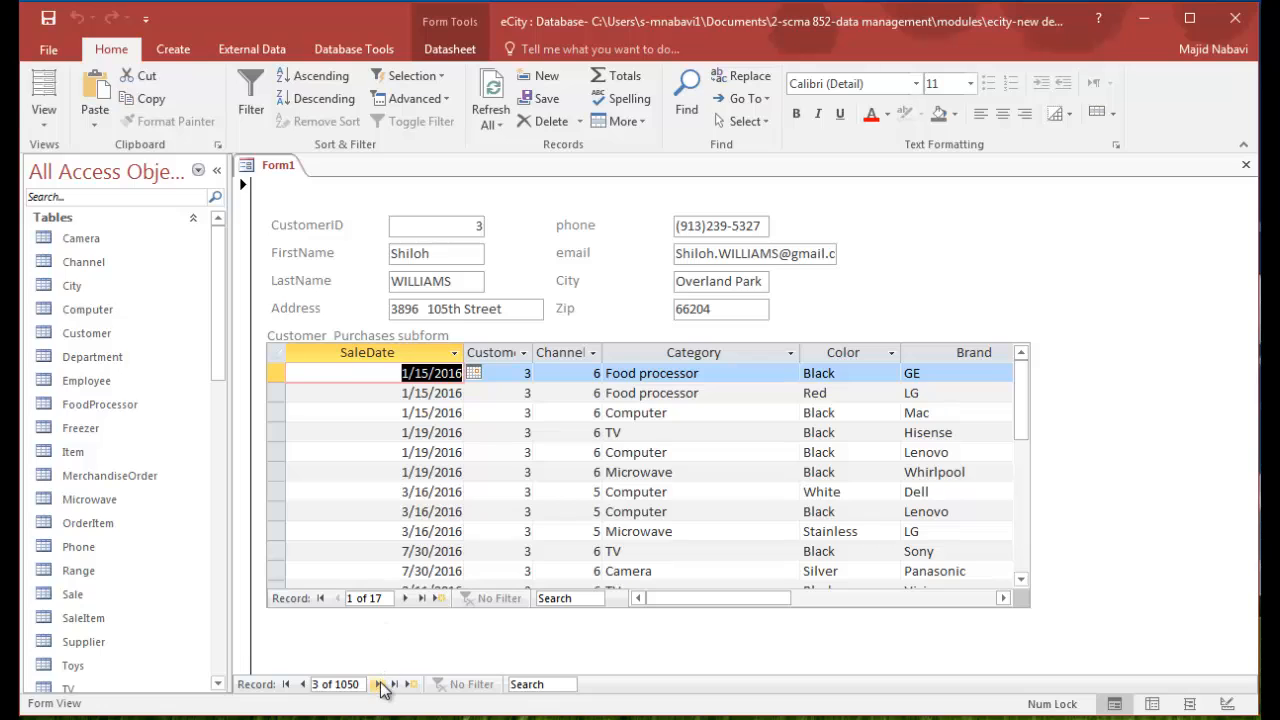
click(379, 685)
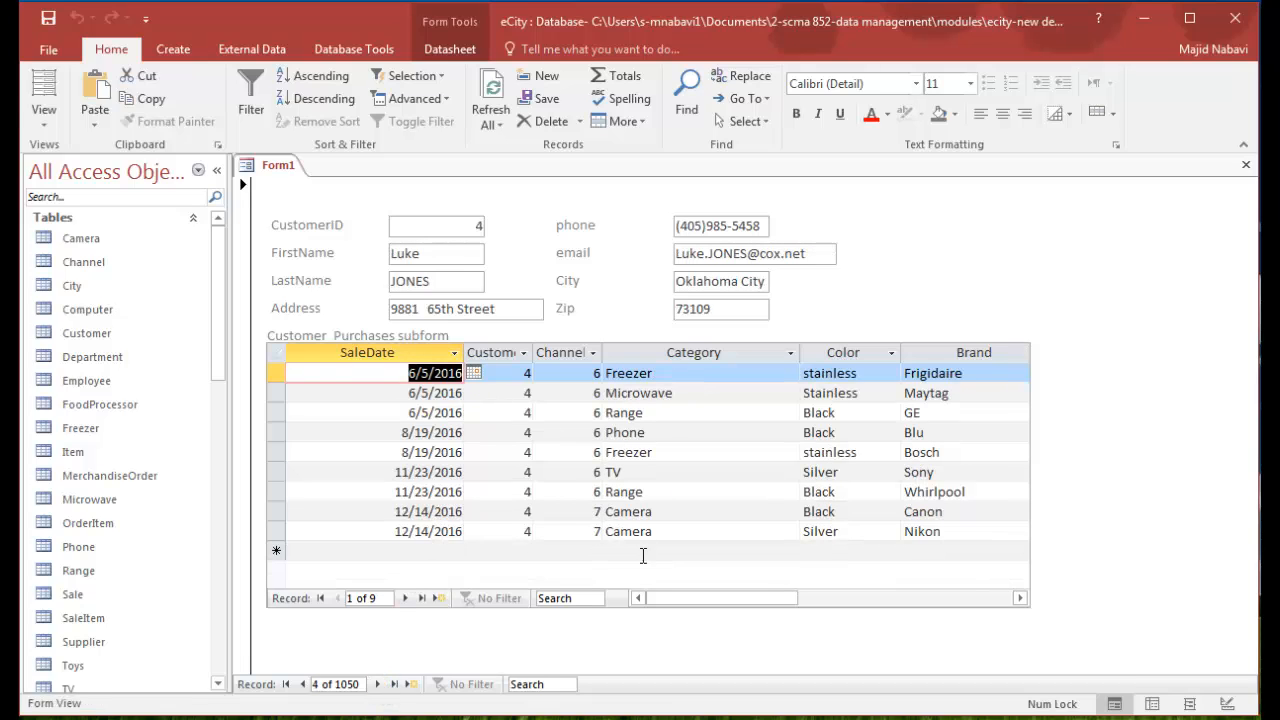
- Close the form and save it under the name Customer_Purchases_Form
click(1246, 166)
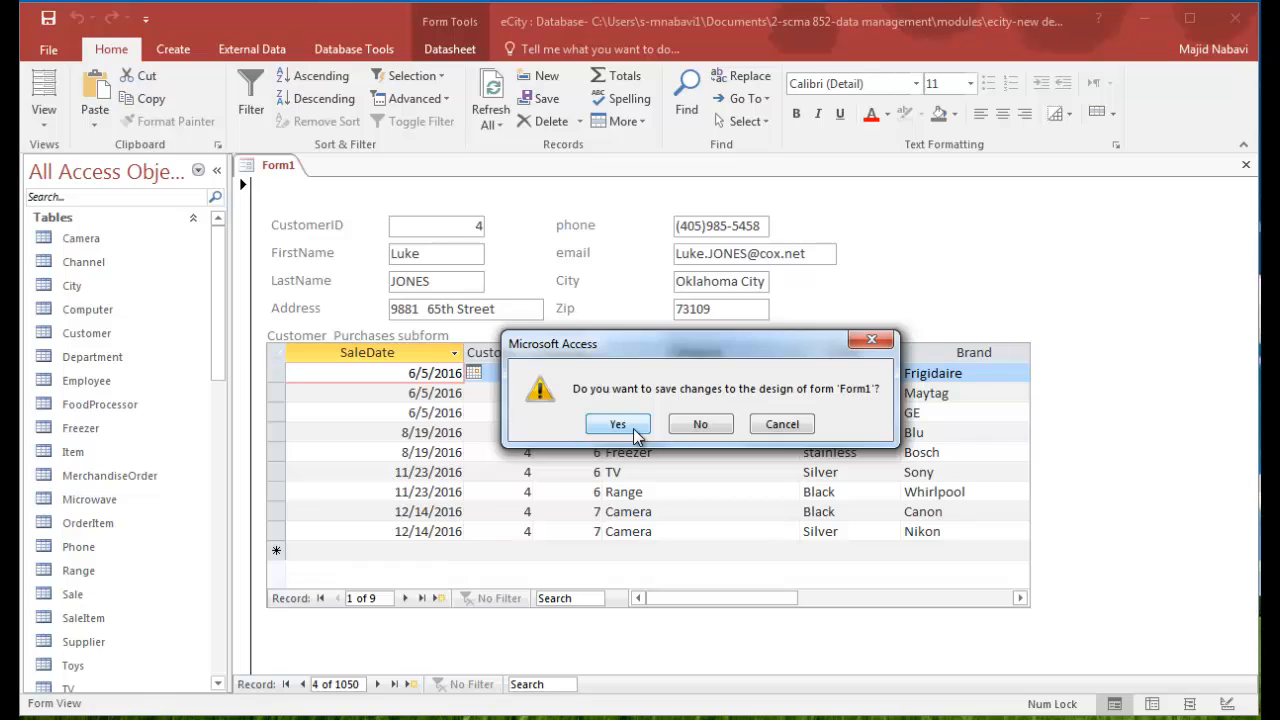
click(617, 424)
text(Customer_Purchases_Form)
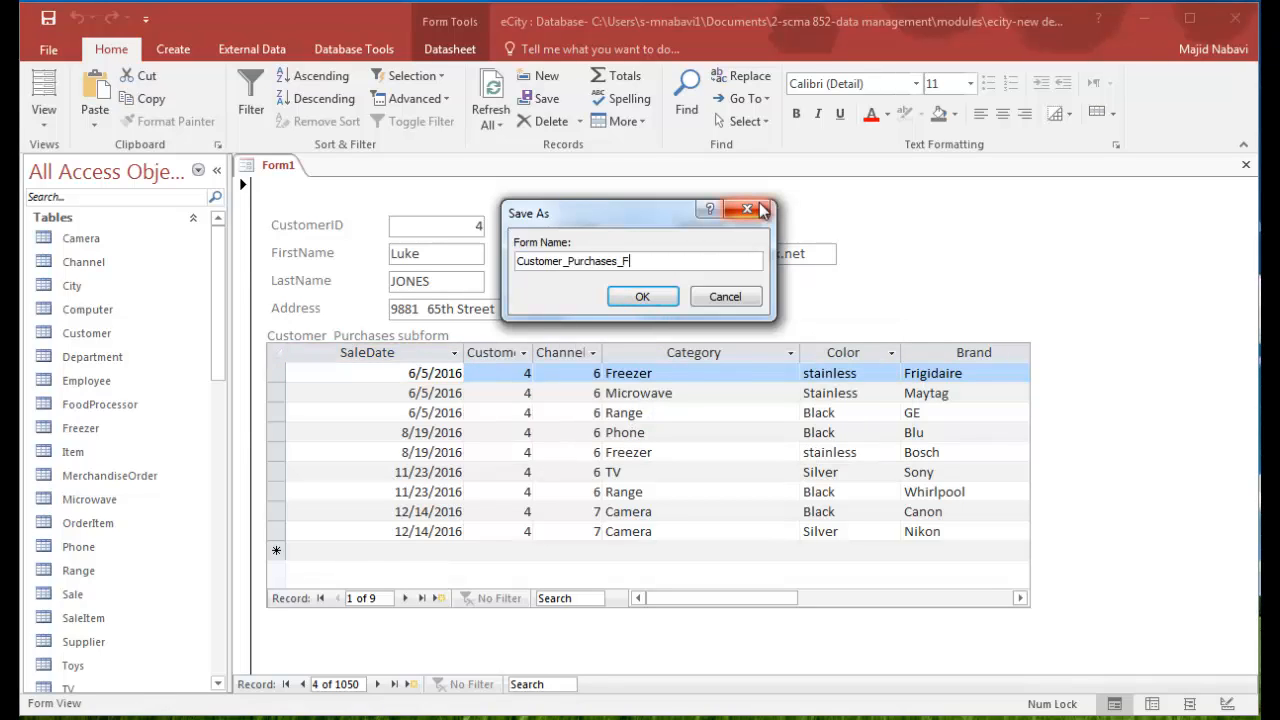
click(647, 298)
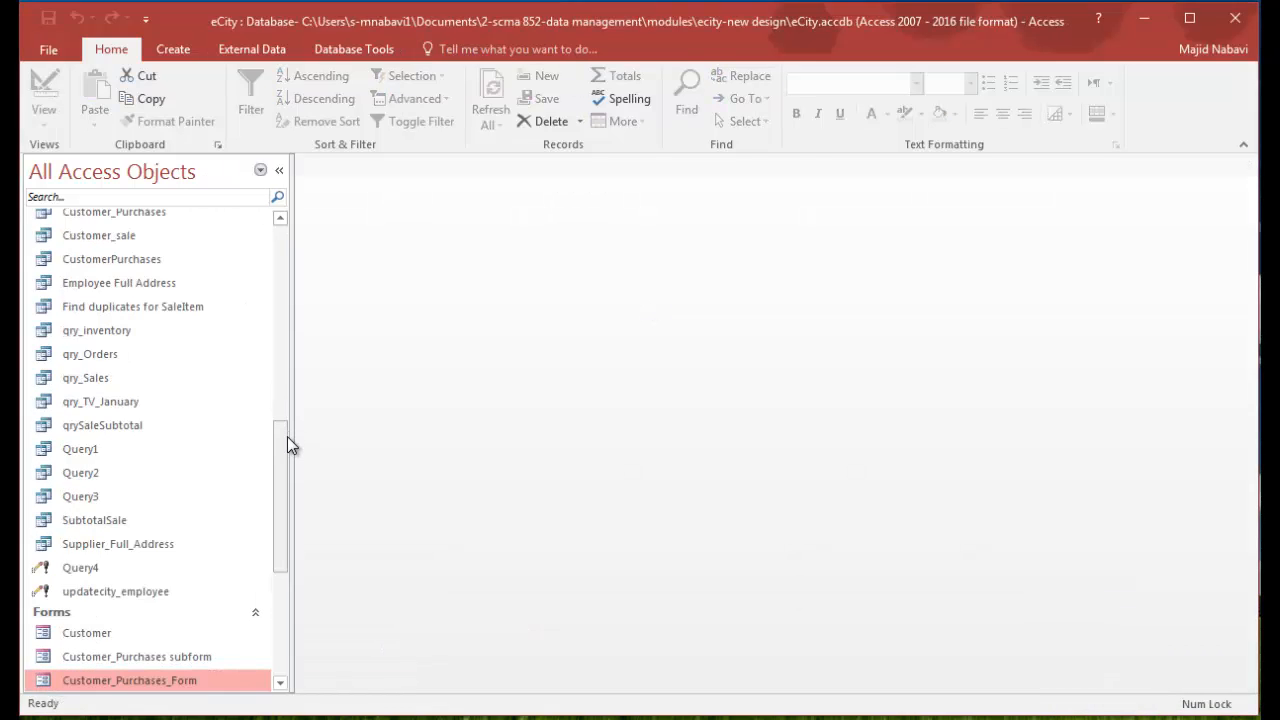
- Reopen Customer_Purchases_Form and browse the first few customers with their purchases
drag(287, 436, 281, 483)
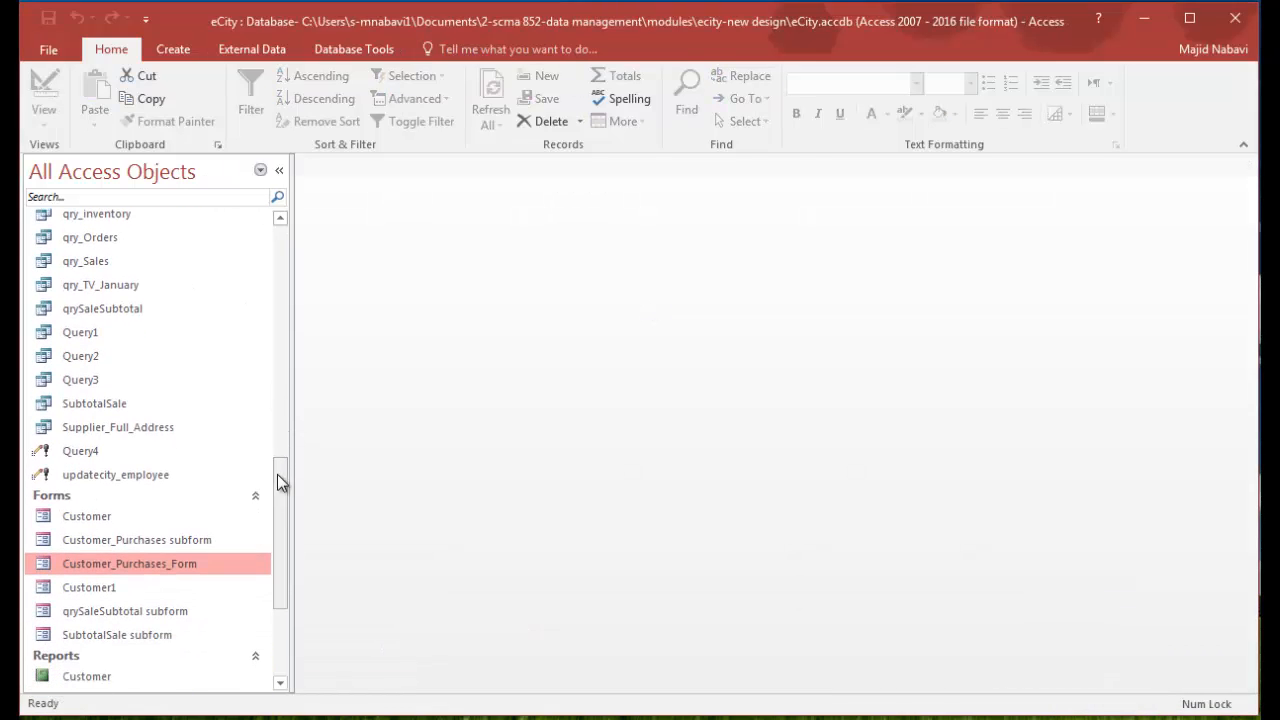
double_click(95, 563)
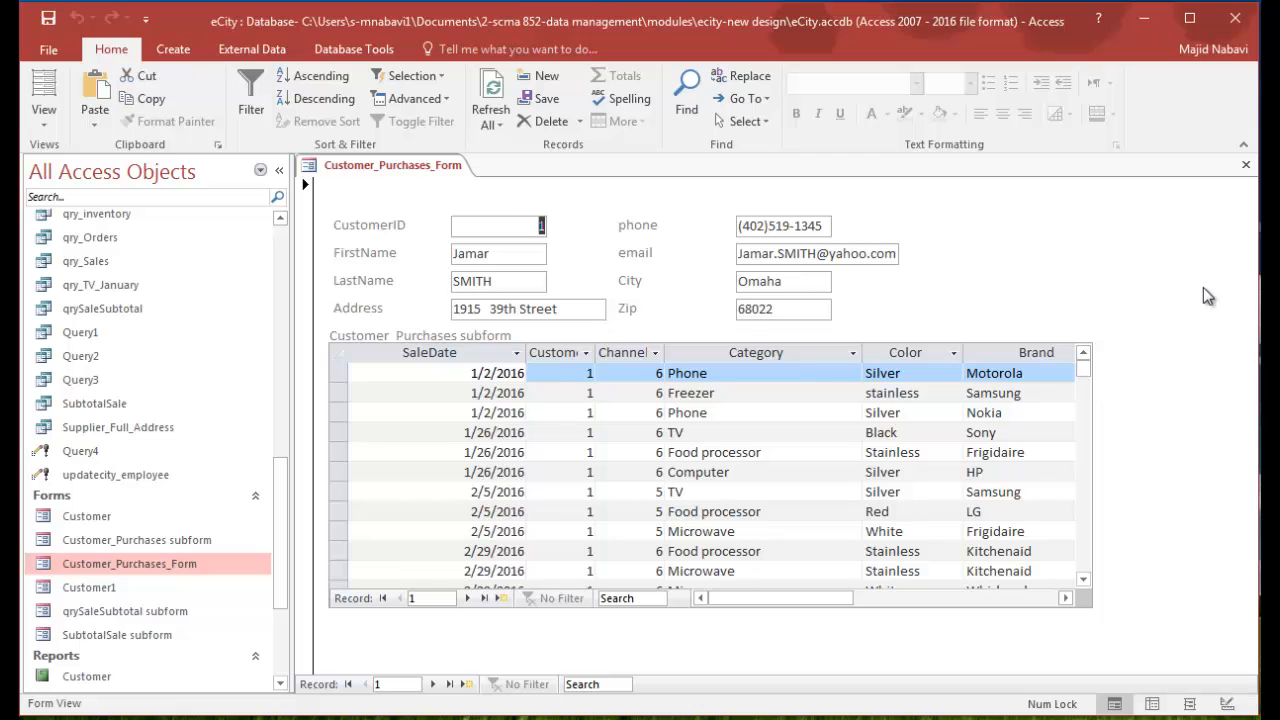
mouse_move(1087, 382)
mouse_down()
mouse_move(1090, 463)
mouse_move(1083, 362)
mouse_up()
click(433, 684)
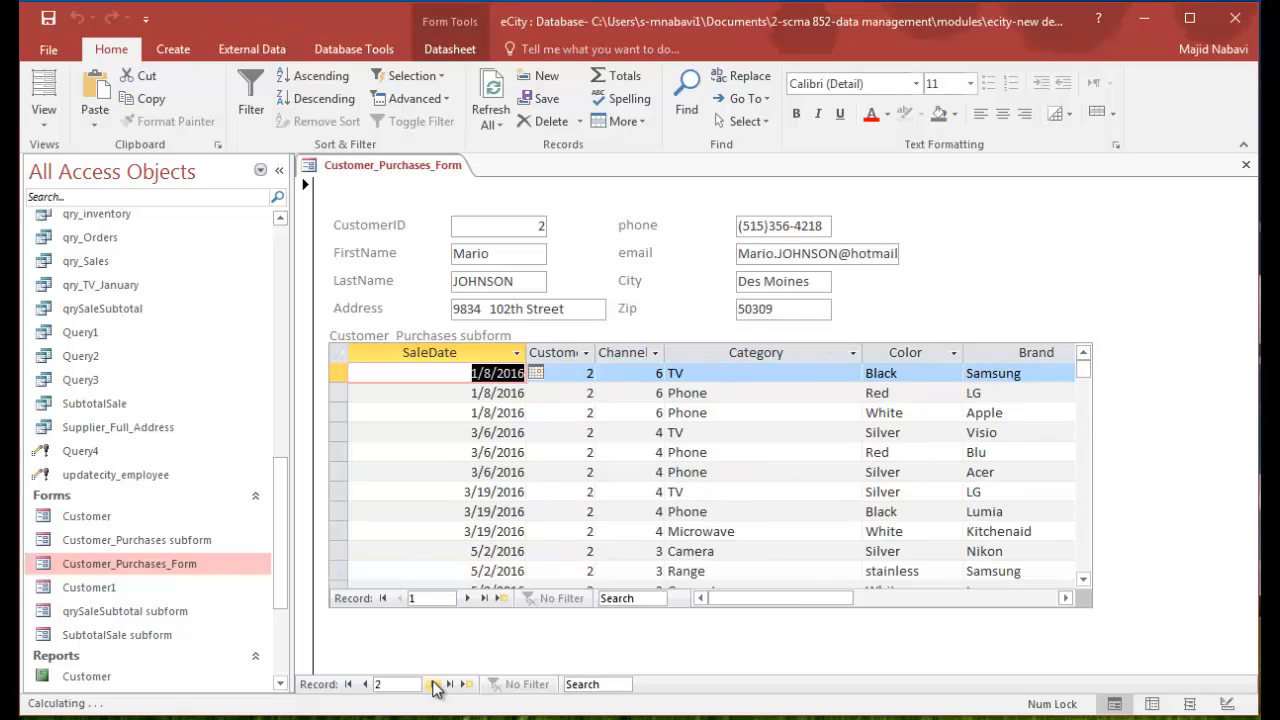
click(433, 684)
click(433, 684)
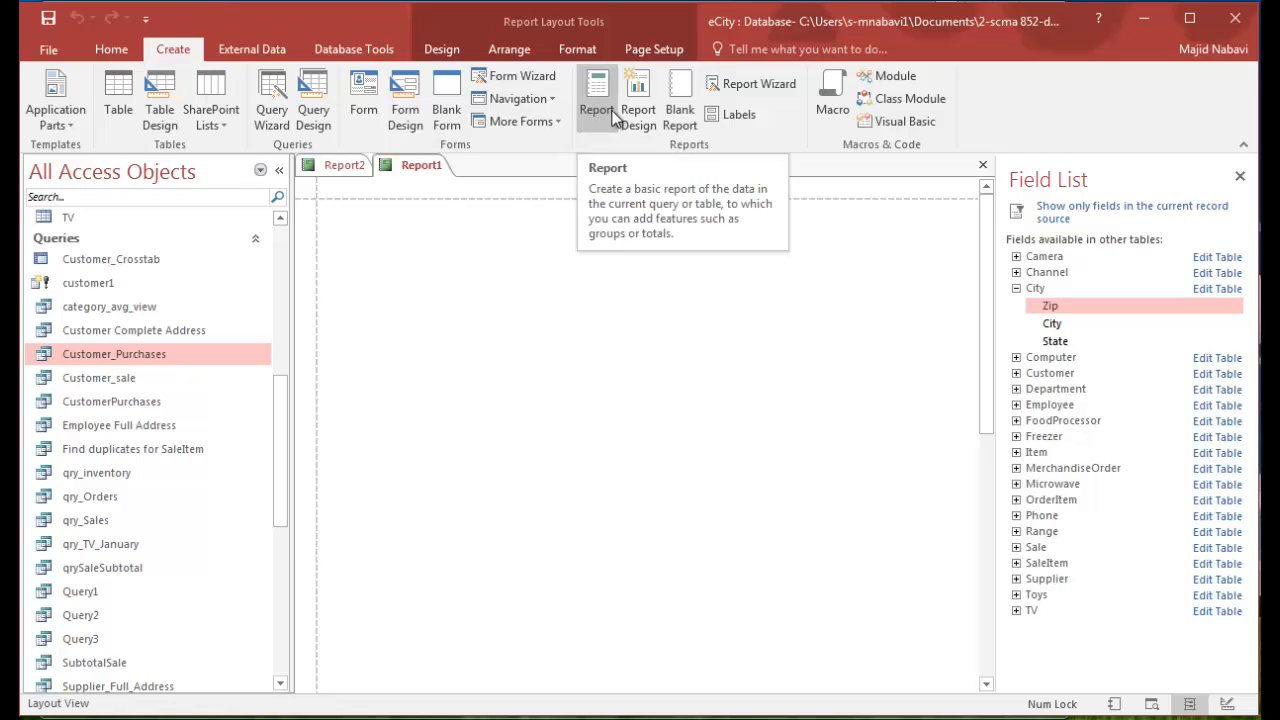
- Create a blank report in Design view and shorten its Detail section to about 2.6 inches
click(641, 93)
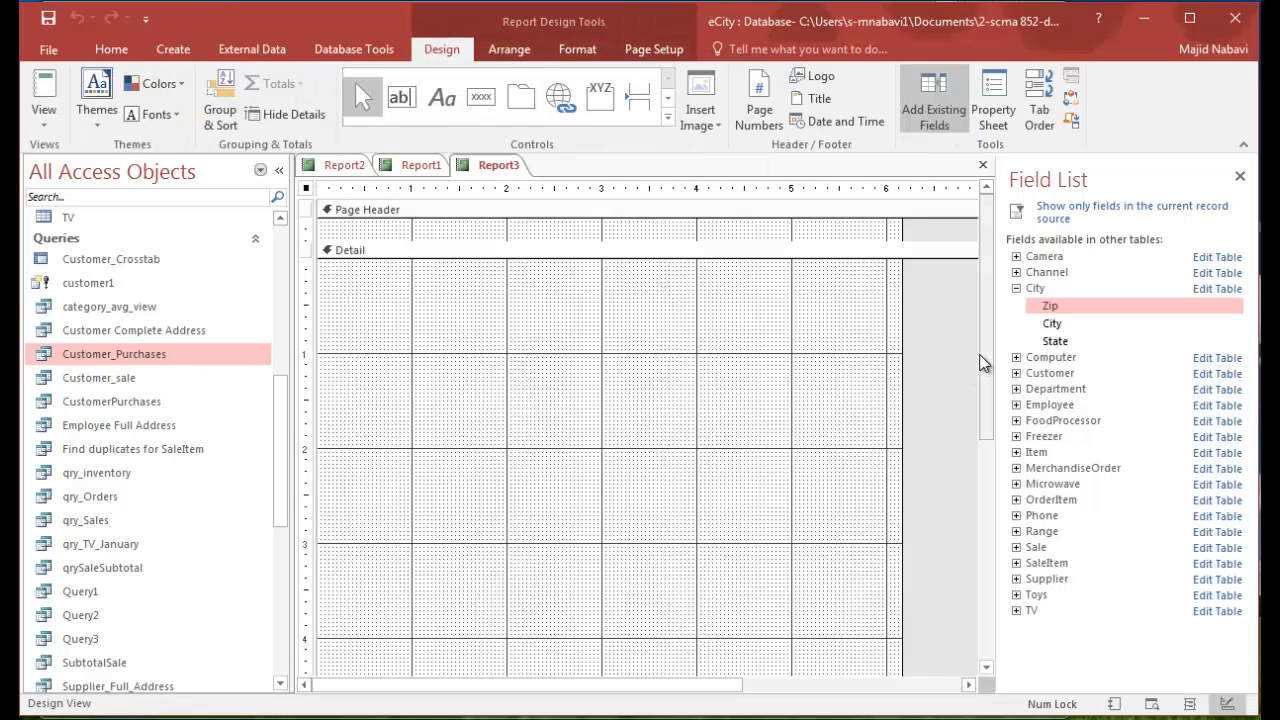
drag(986, 357, 986, 495)
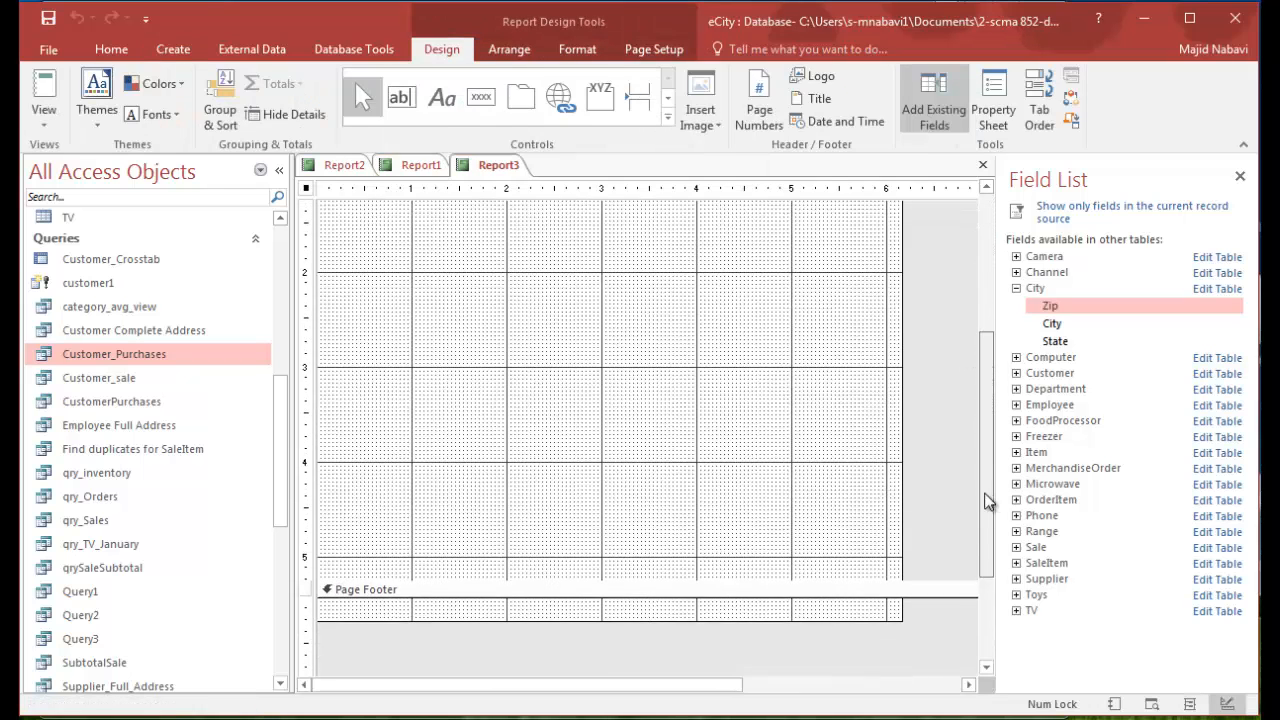
drag(757, 579, 751, 329)
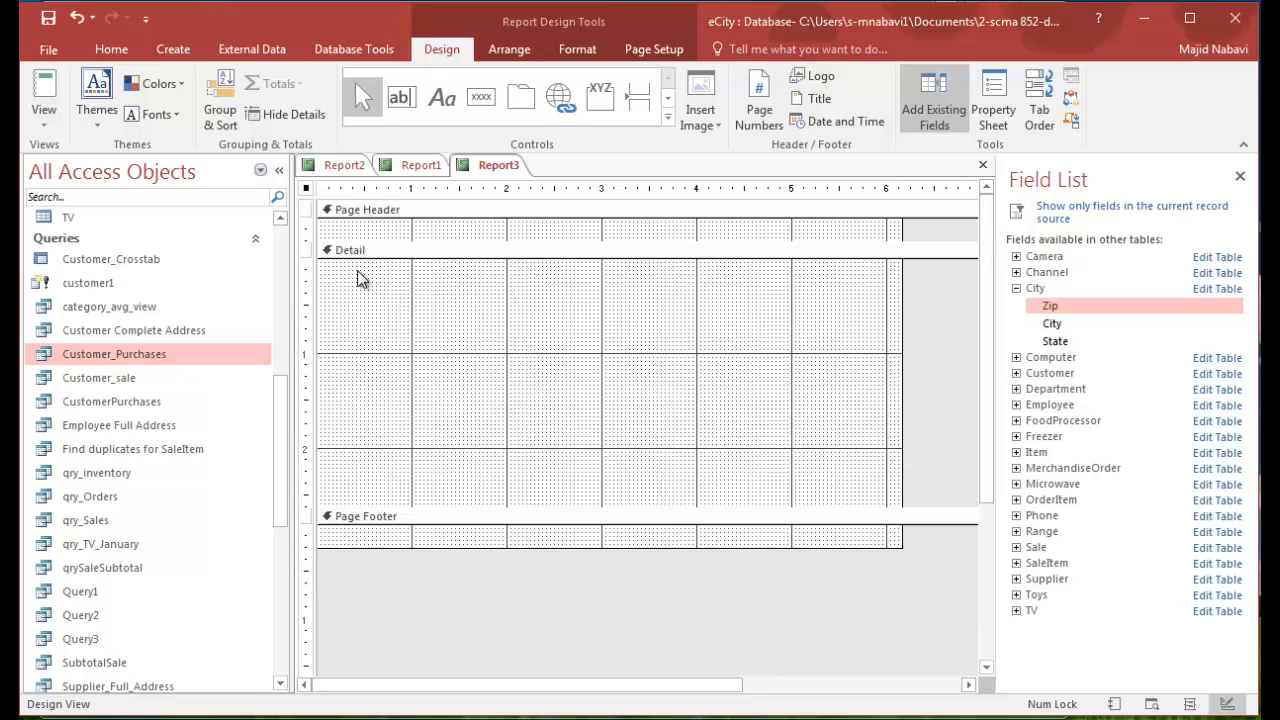
- Add CustomerID, FirstName, LastName, Address, phone, City, Zip and State from the Customer table to the report's Detail section
click(1017, 374)
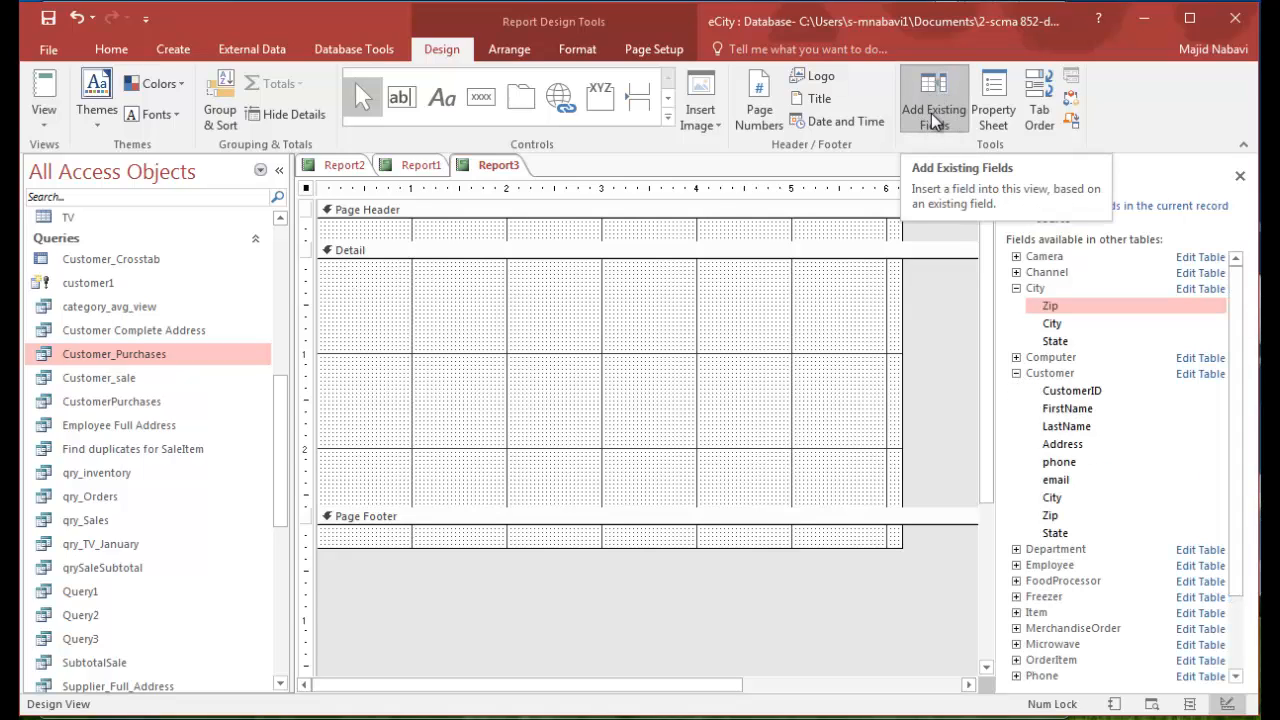
drag(1238, 291, 1241, 364)
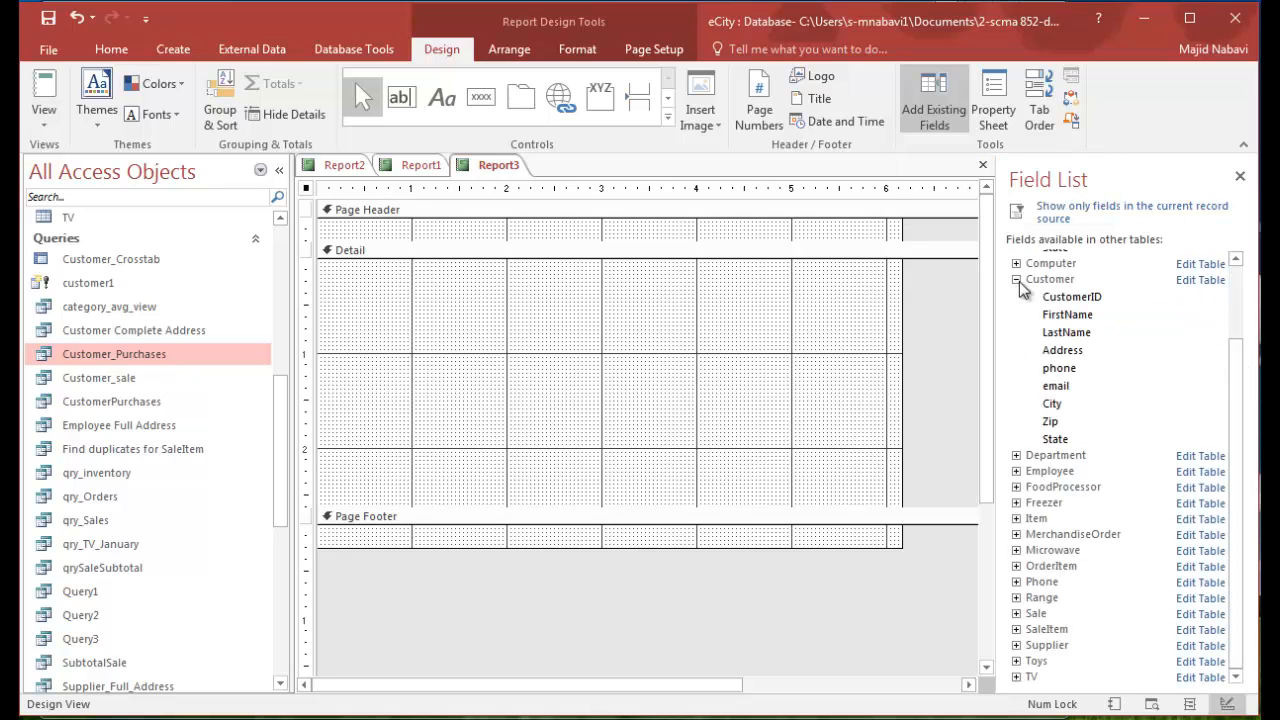
double_click(1087, 301)
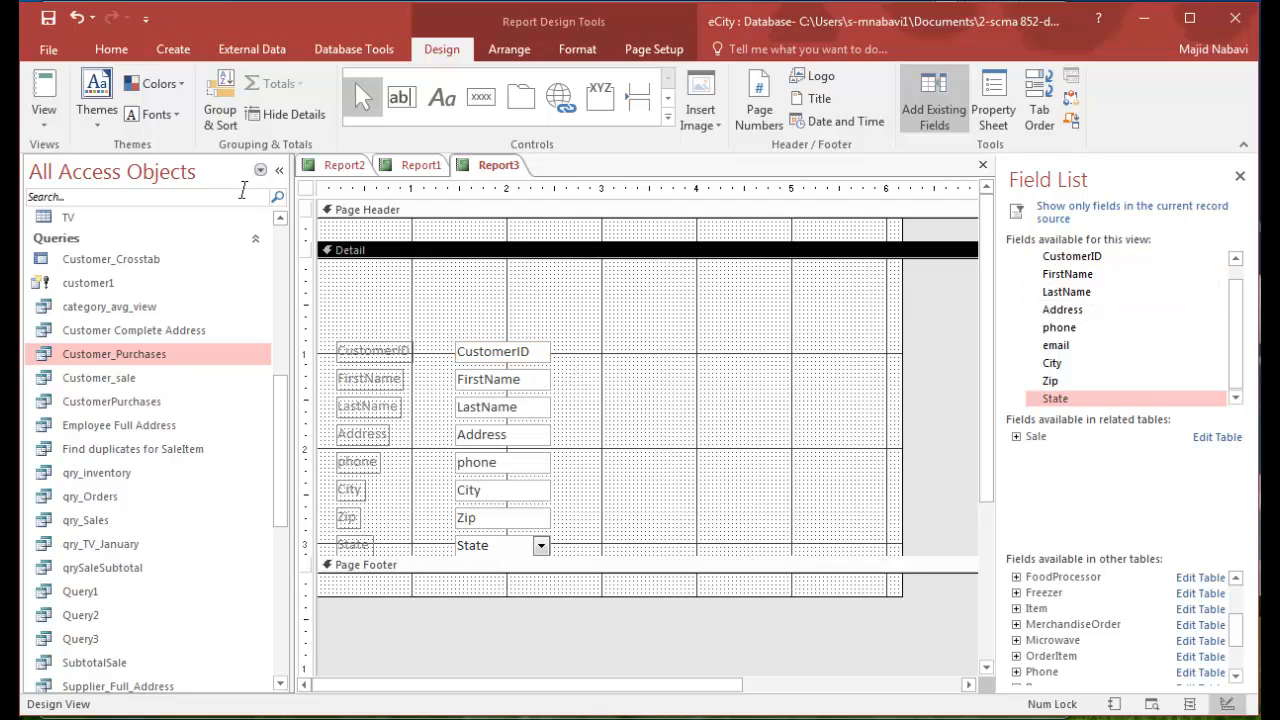
- Check the customer fields in Report view and return to Design view
click(47, 92)
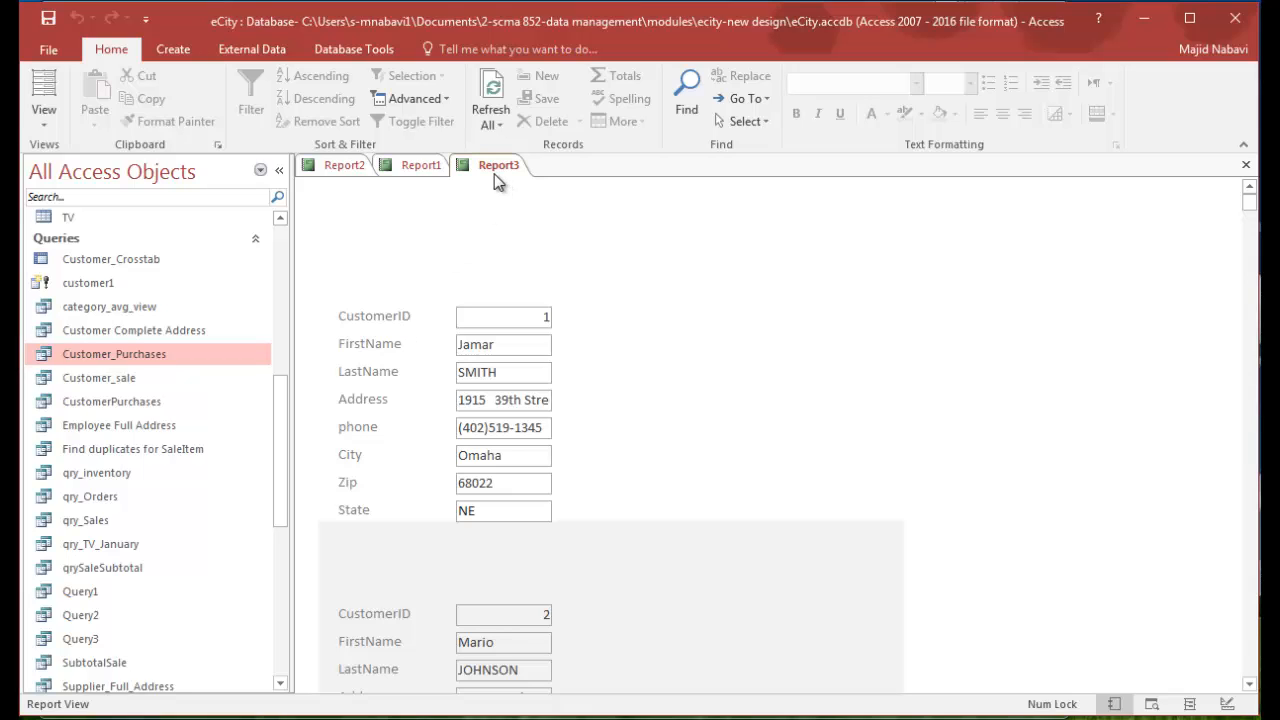
click(44, 118)
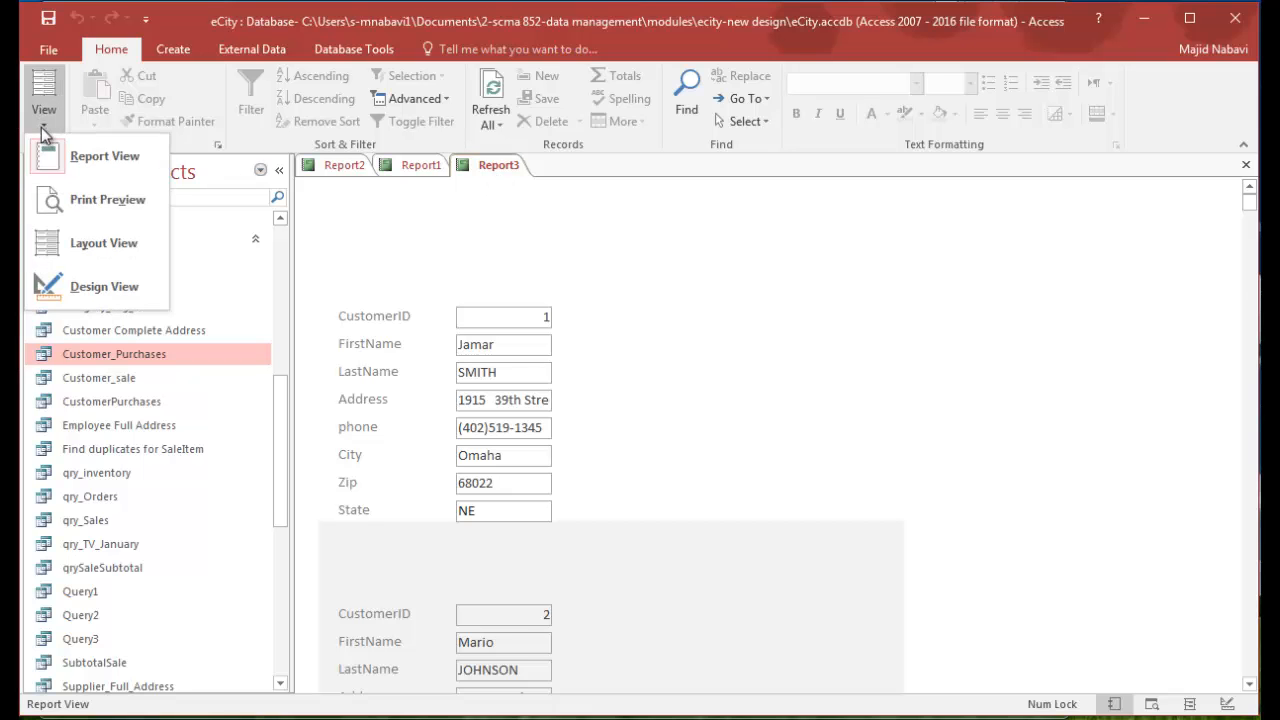
click(48, 286)
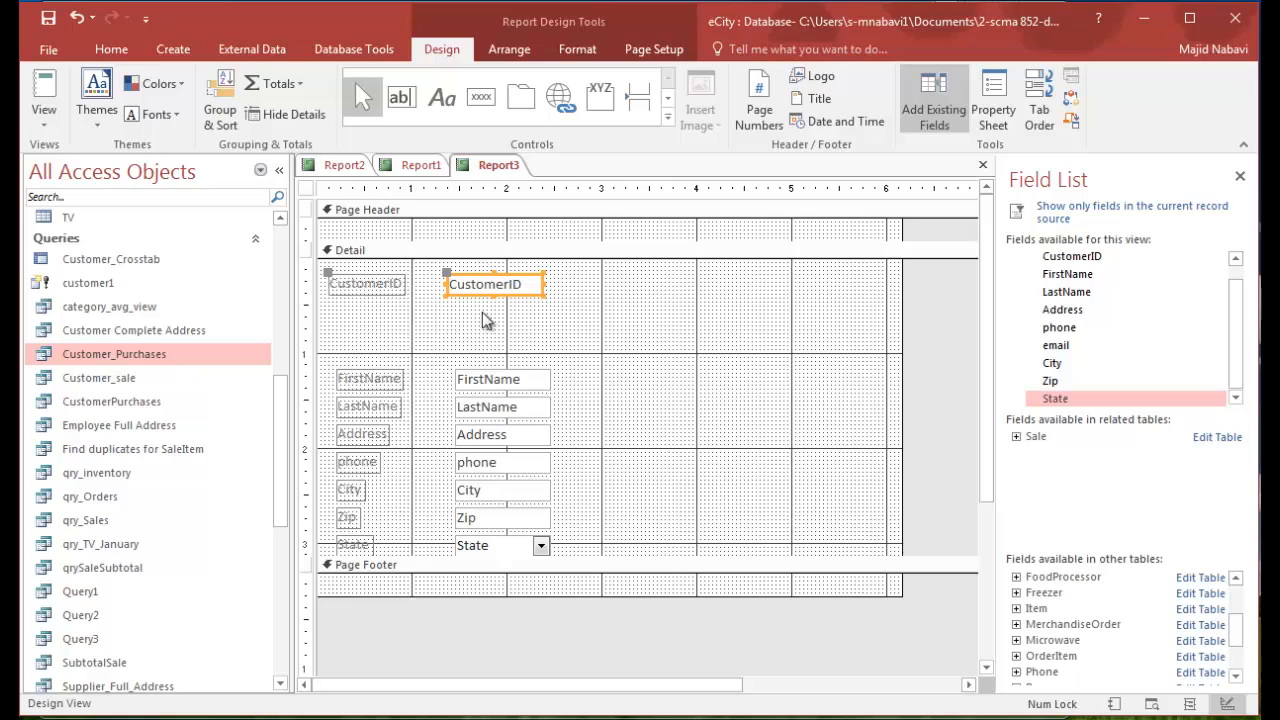
- Delete the labels of all eight customer fields from the Detail section, keeping their data controls
click(390, 290)
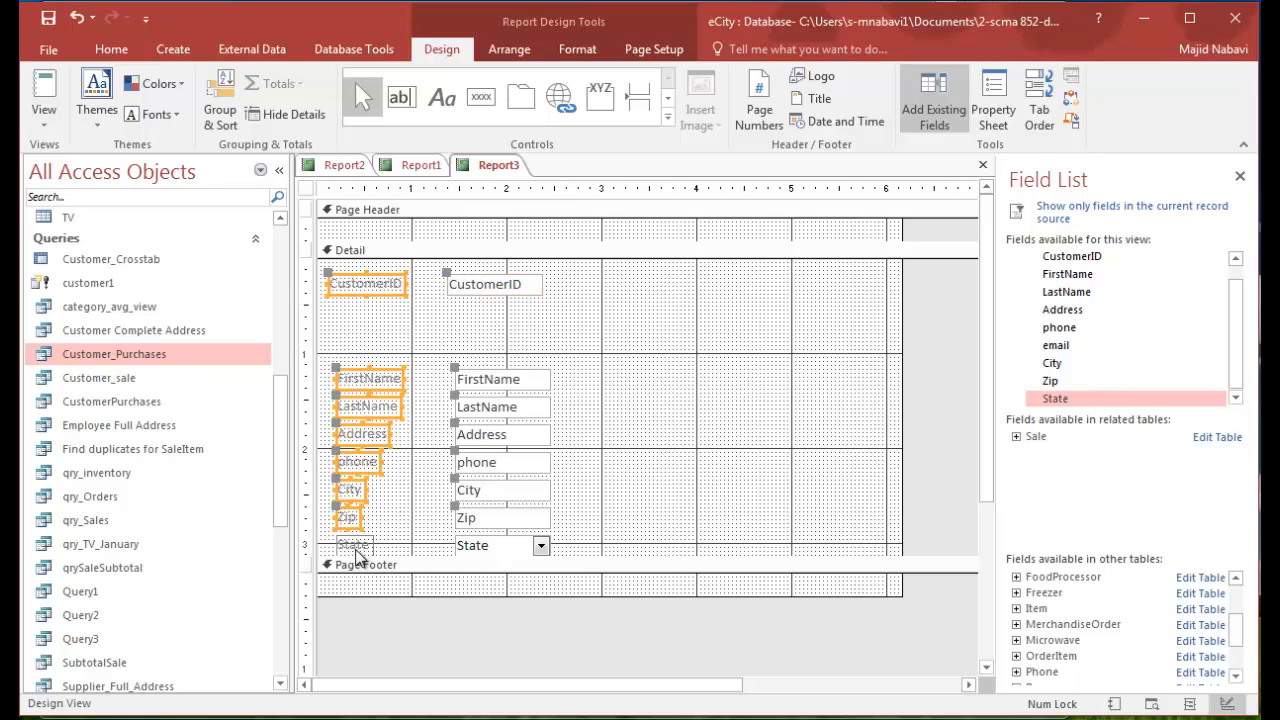
shift+click(350, 544)
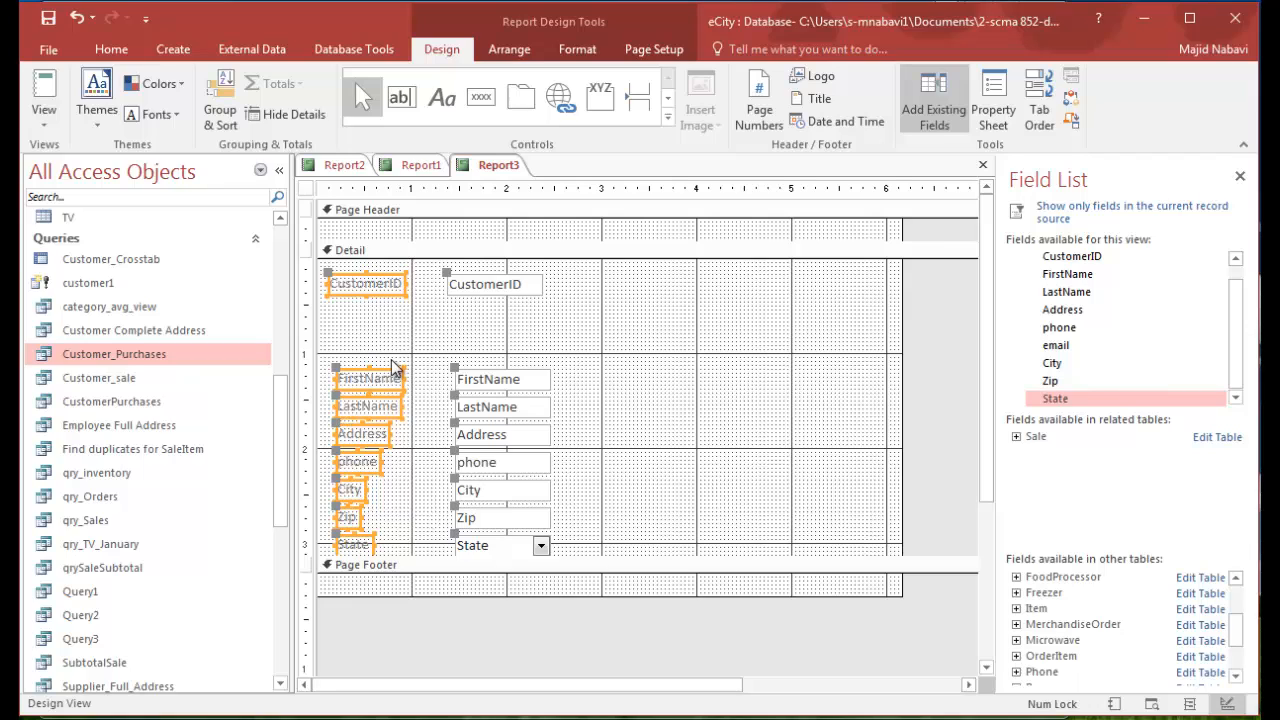
key(Delete)
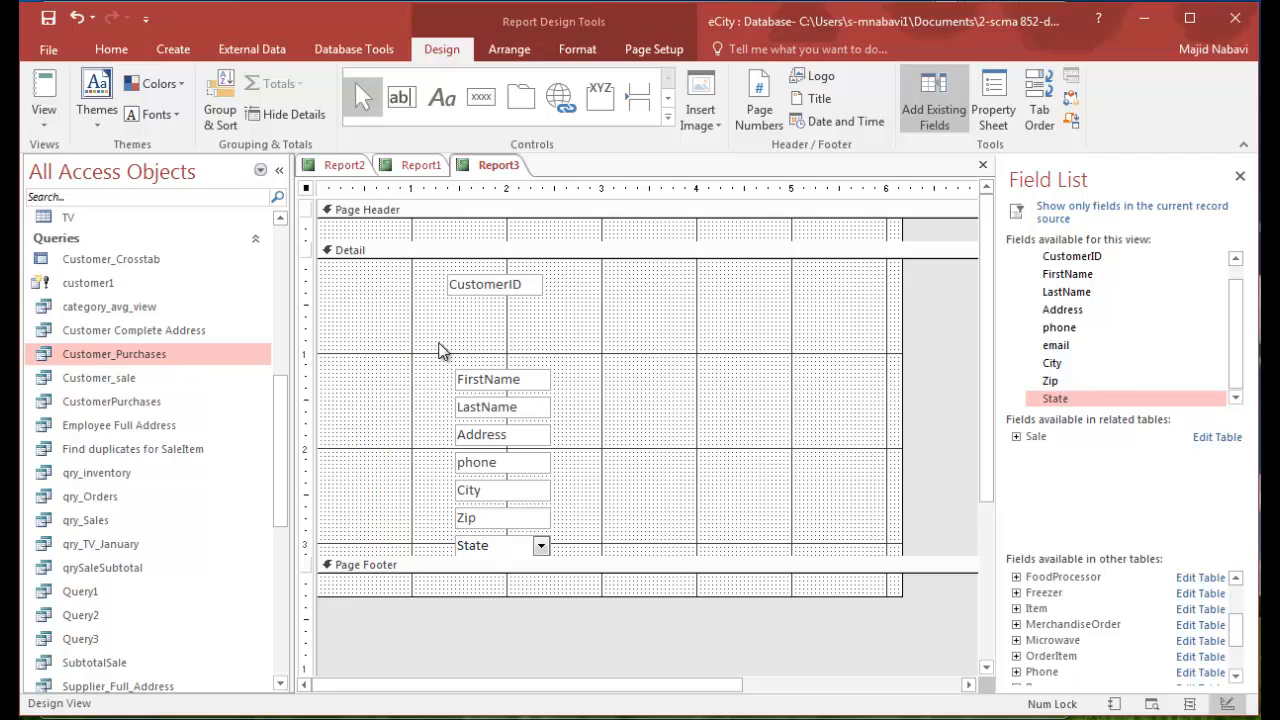
- Arrange the CustomerID, FirstName, LastName, Address, phone, City, Zip and State controls in one row atop the Detail section, narrowing CustomerID, Zip and State
click(491, 289)
drag(491, 280, 365, 272)
drag(490, 379, 462, 279)
click(411, 285)
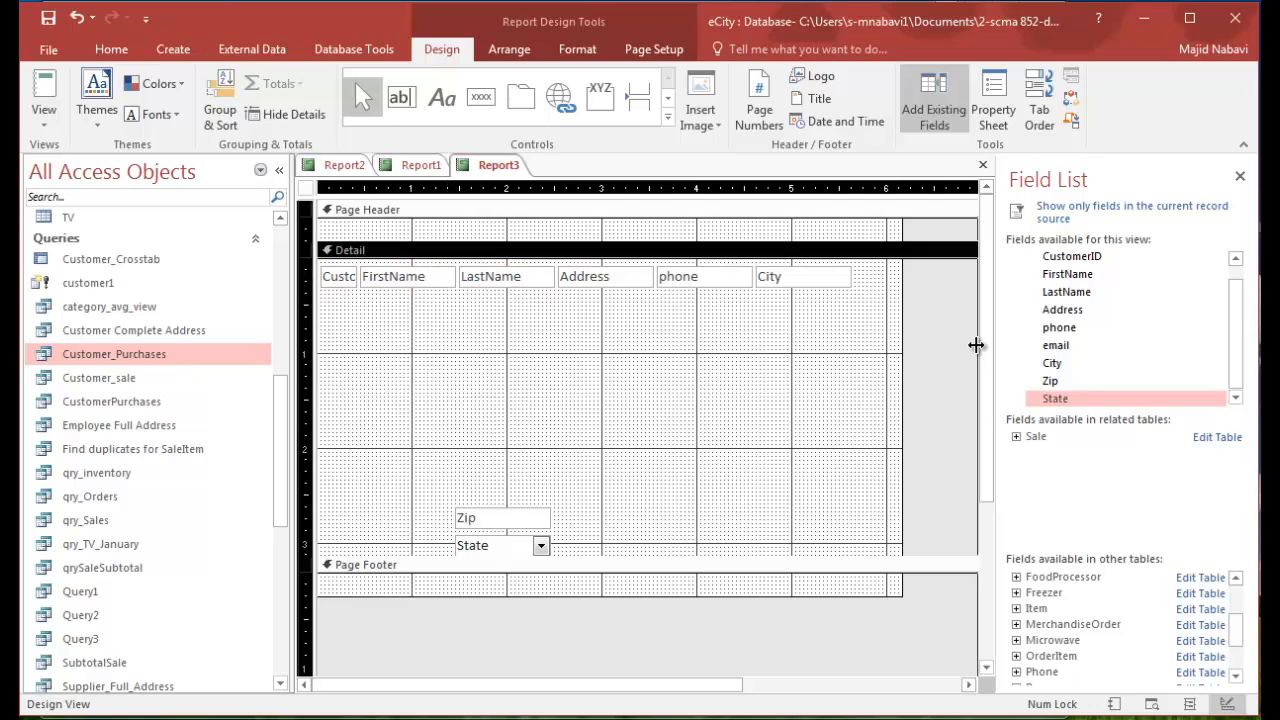
click(515, 512)
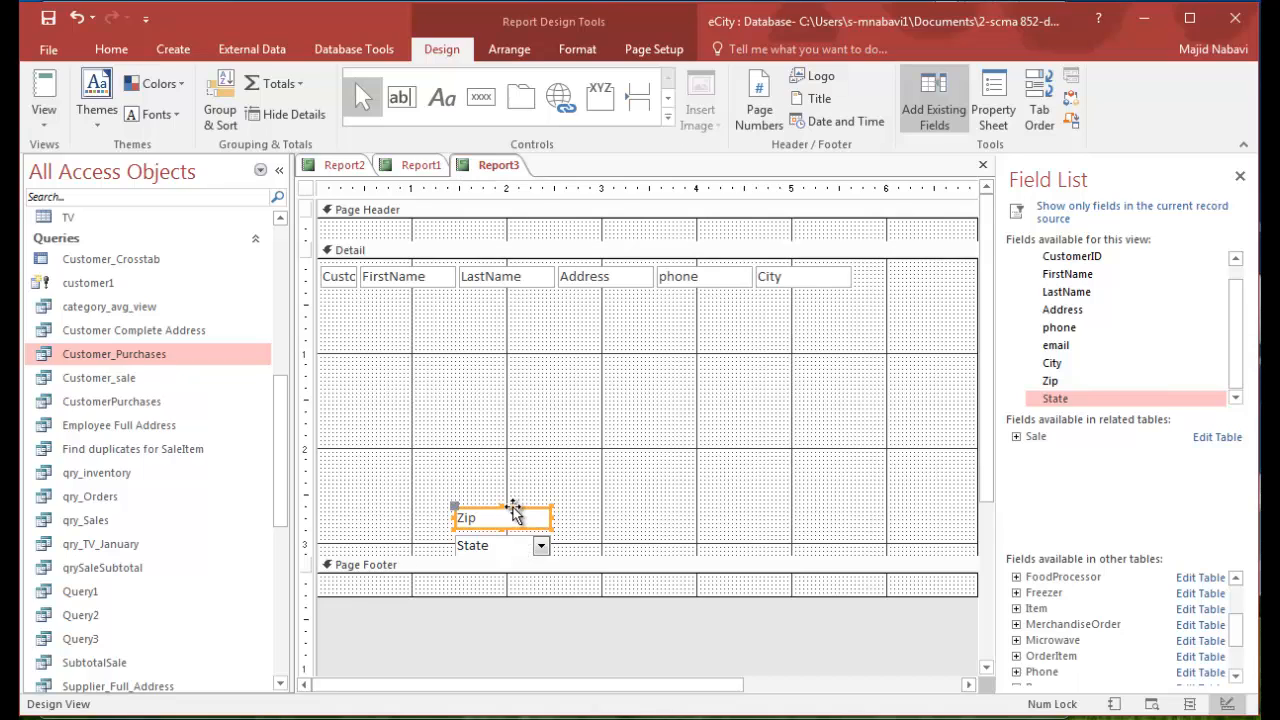
drag(515, 512, 943, 268)
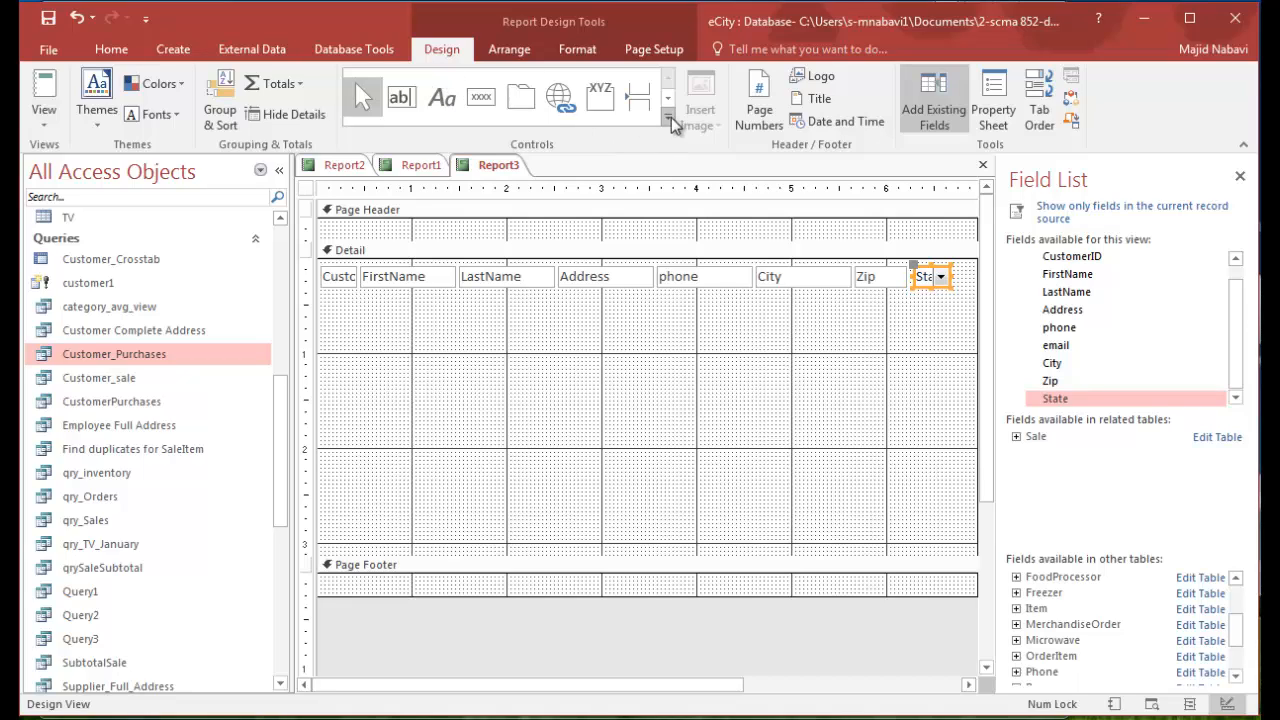
- Add an ID label and a FirstName label side by side in the Page Header section
click(441, 101)
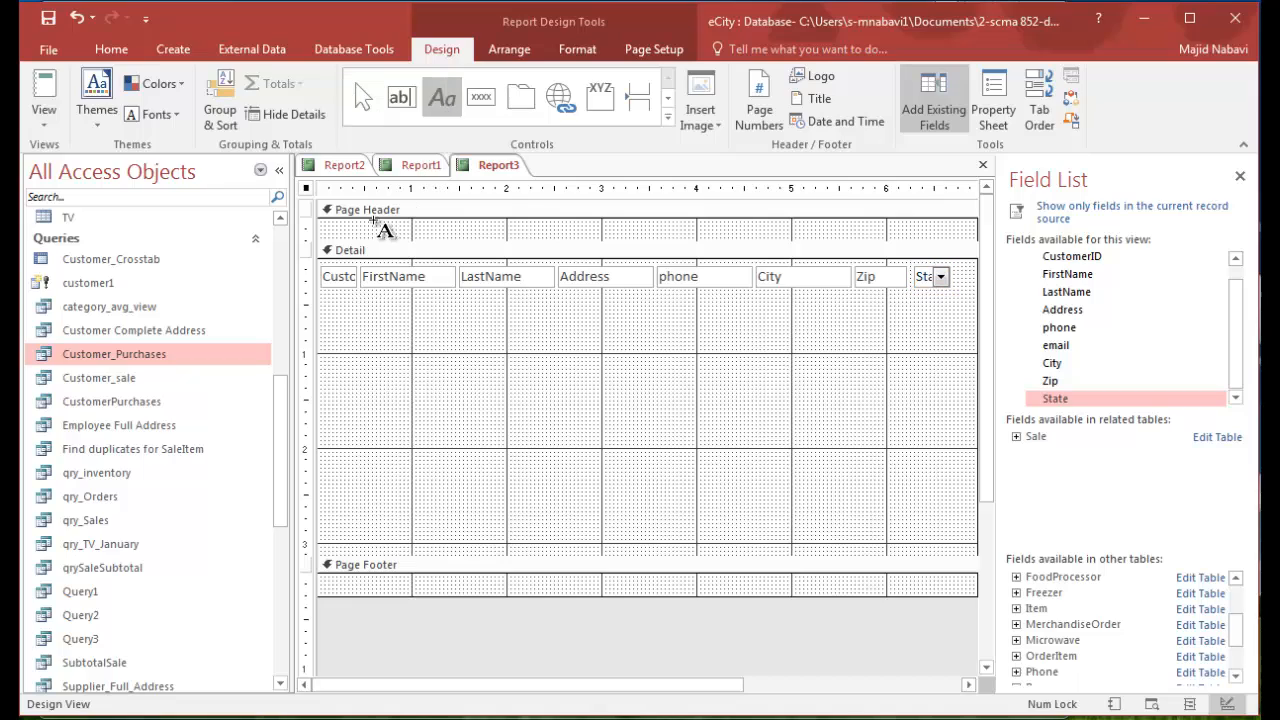
drag(322, 223, 360, 233)
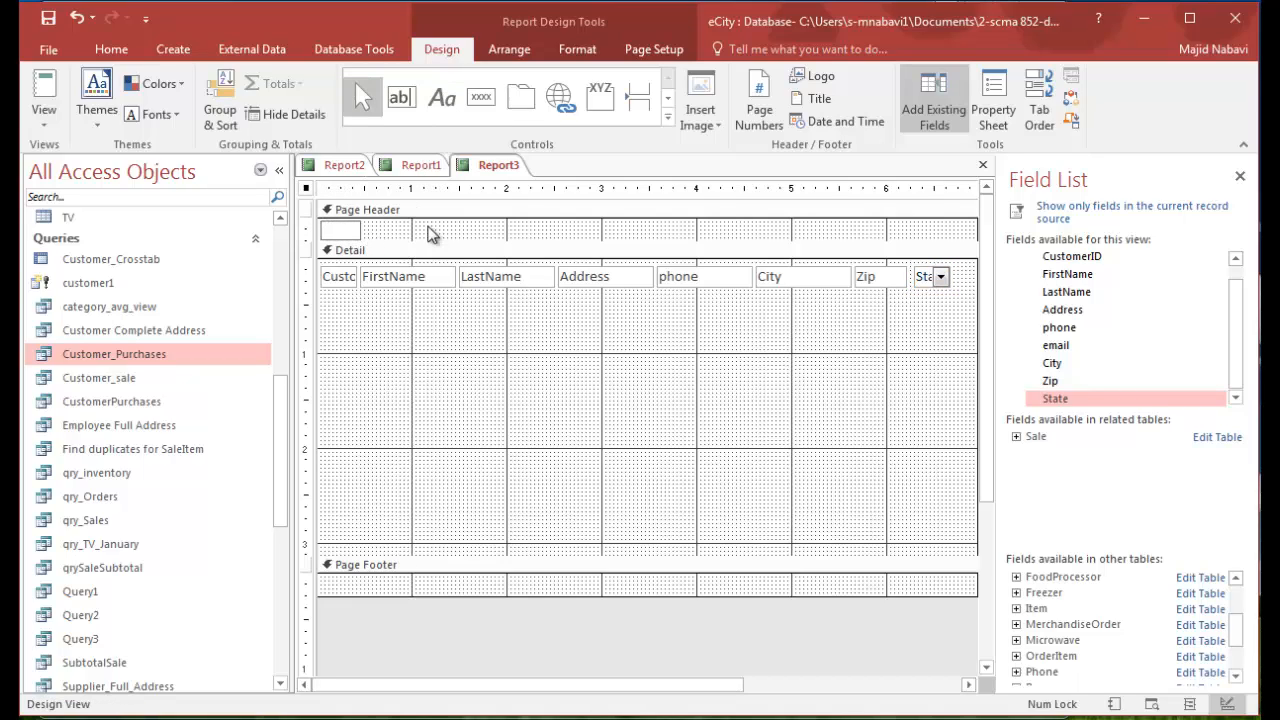
text(ID)
click(472, 230)
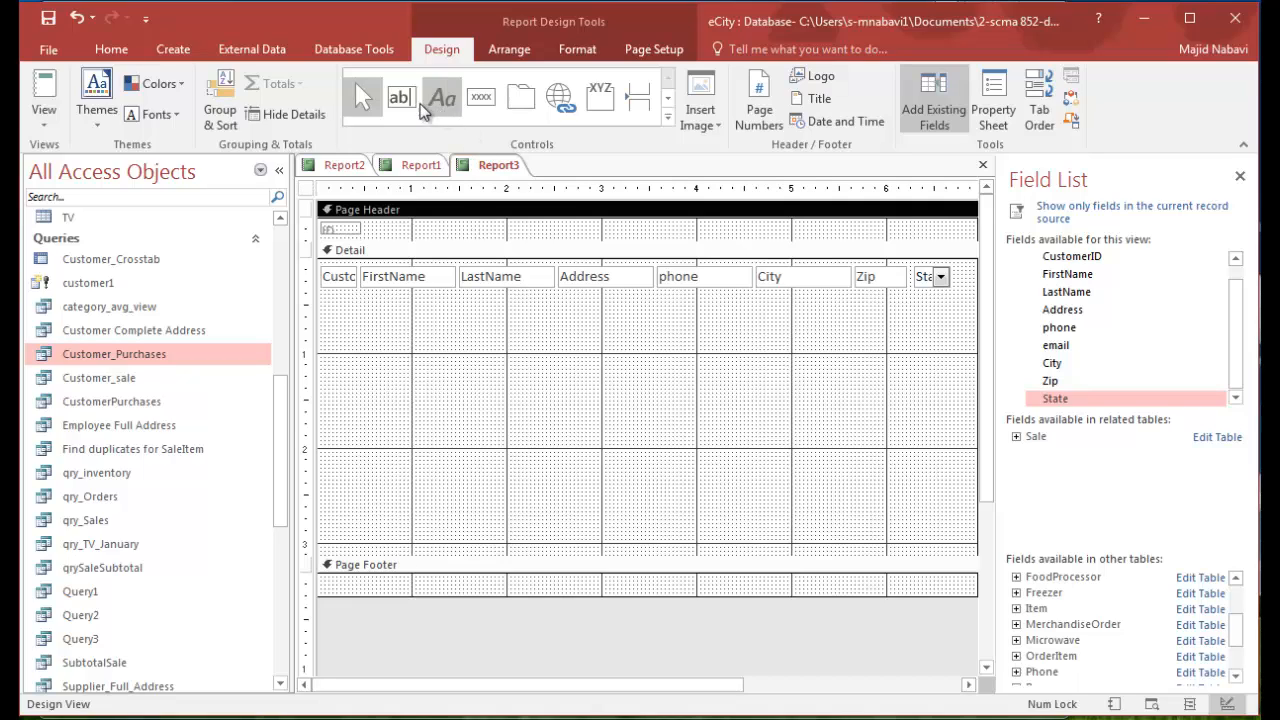
click(438, 102)
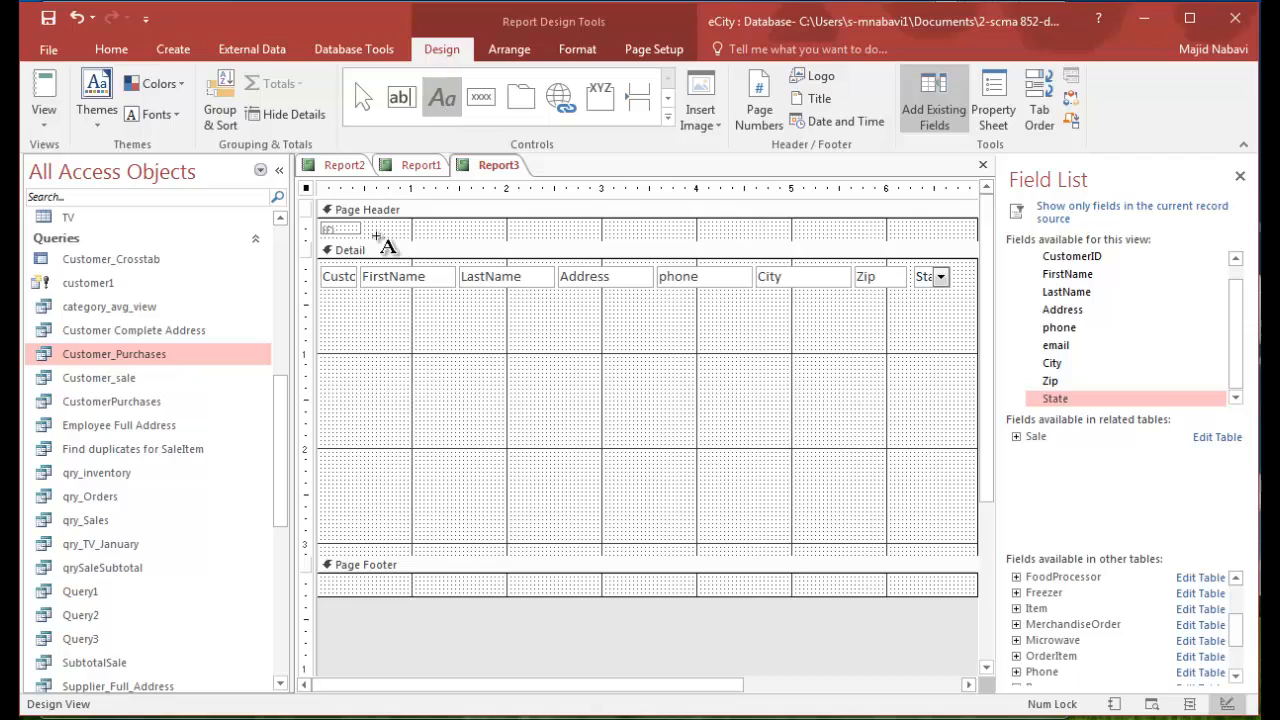
drag(368, 226, 420, 234)
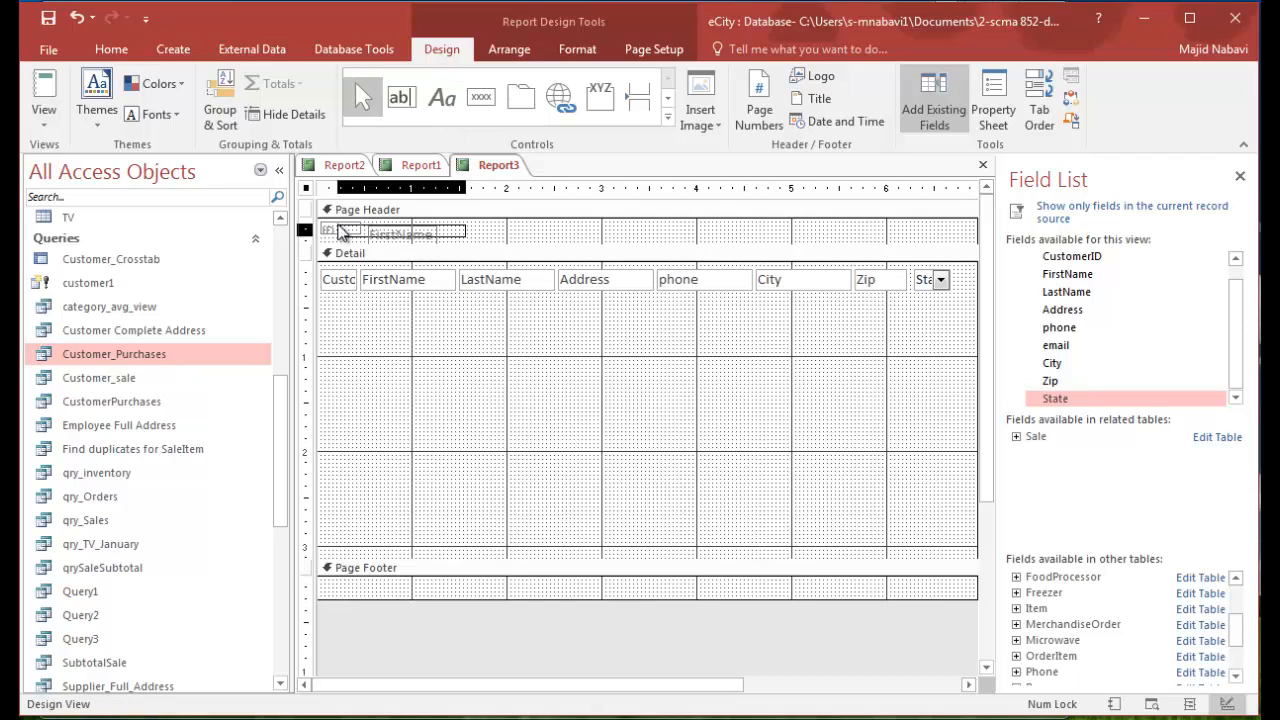
- Align the ID and FirstName header labels by their top edges and make them tall enough to show the ID text
drag(340, 232, 338, 232)
right_click(405, 241)
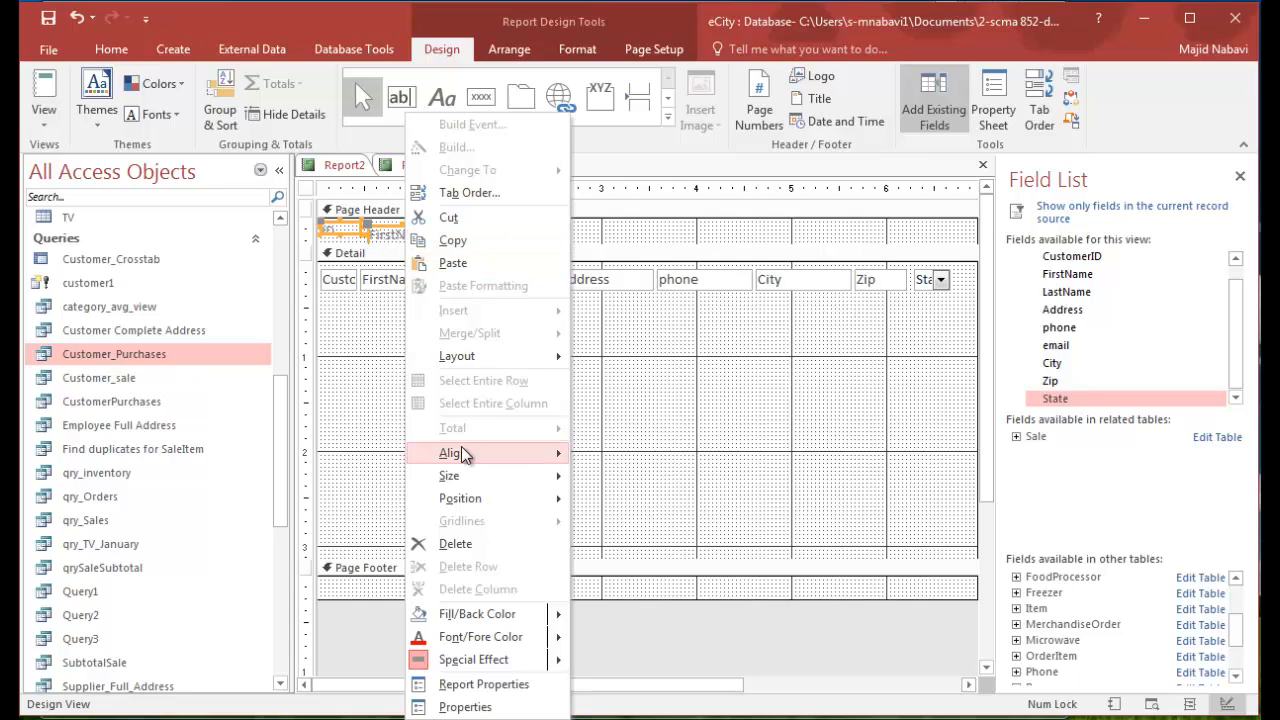
mouse_move(460, 455)
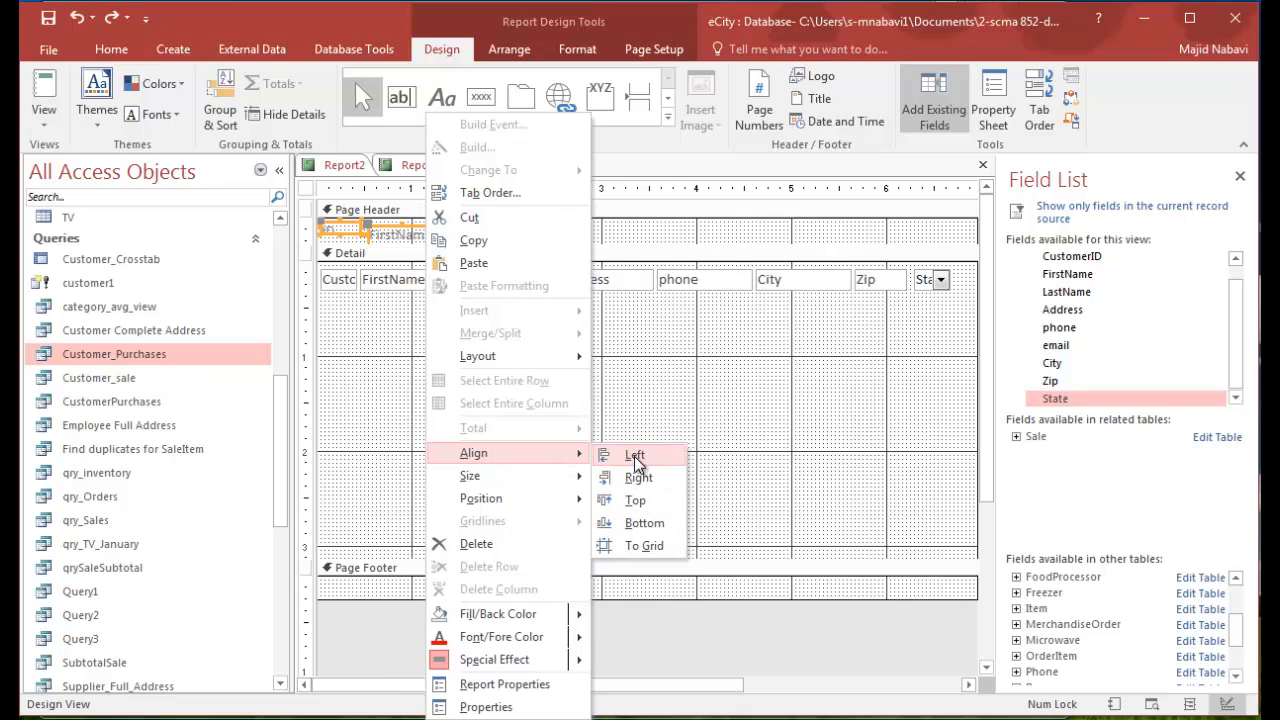
click(640, 502)
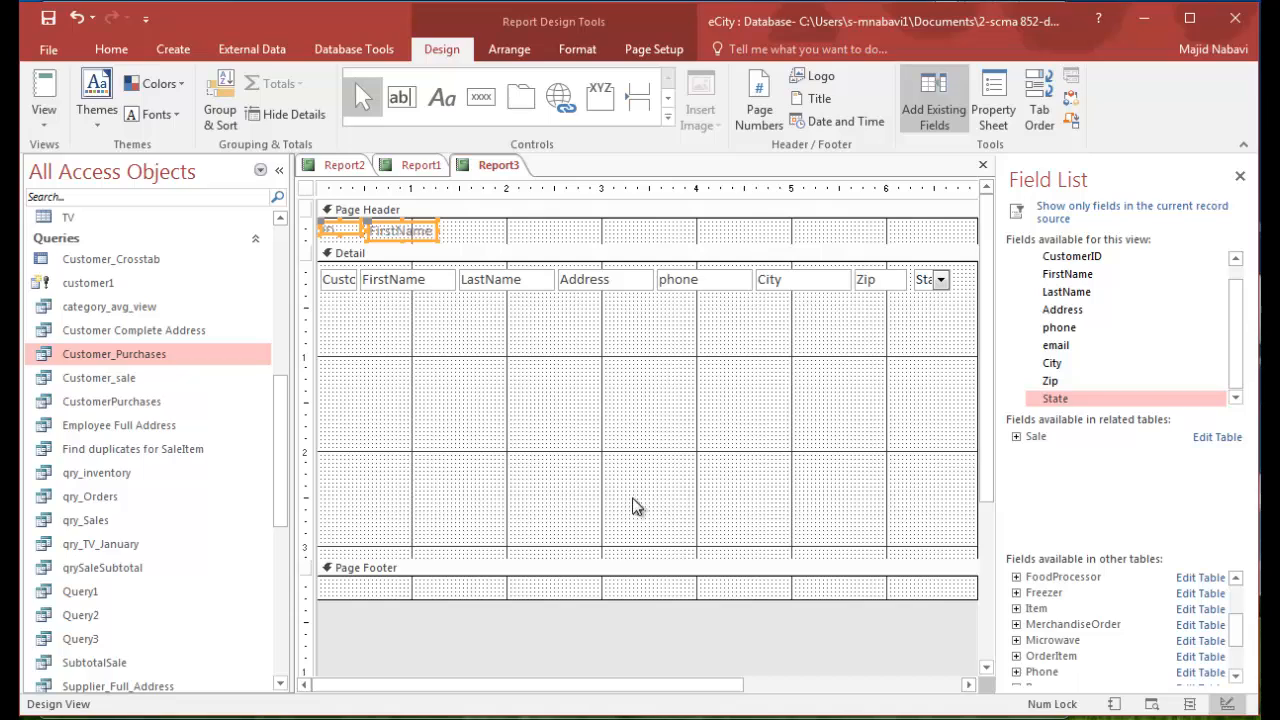
click(341, 232)
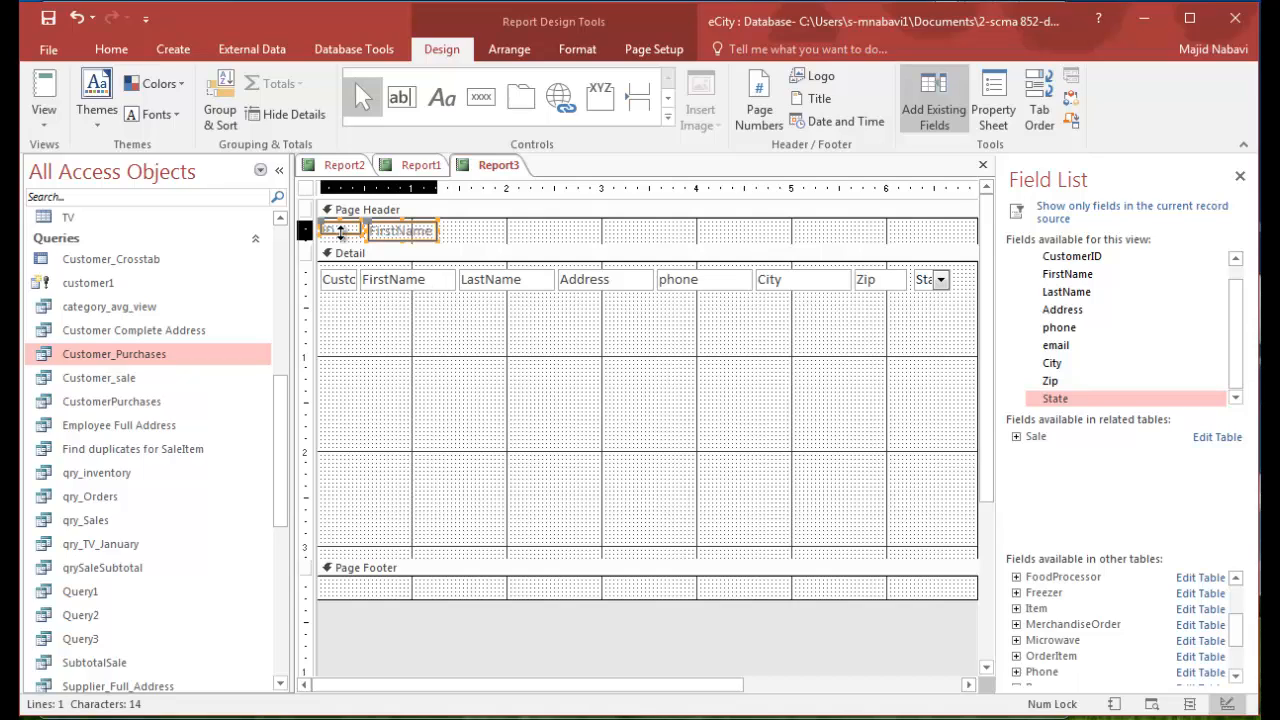
drag(341, 232, 341, 240)
click(452, 241)
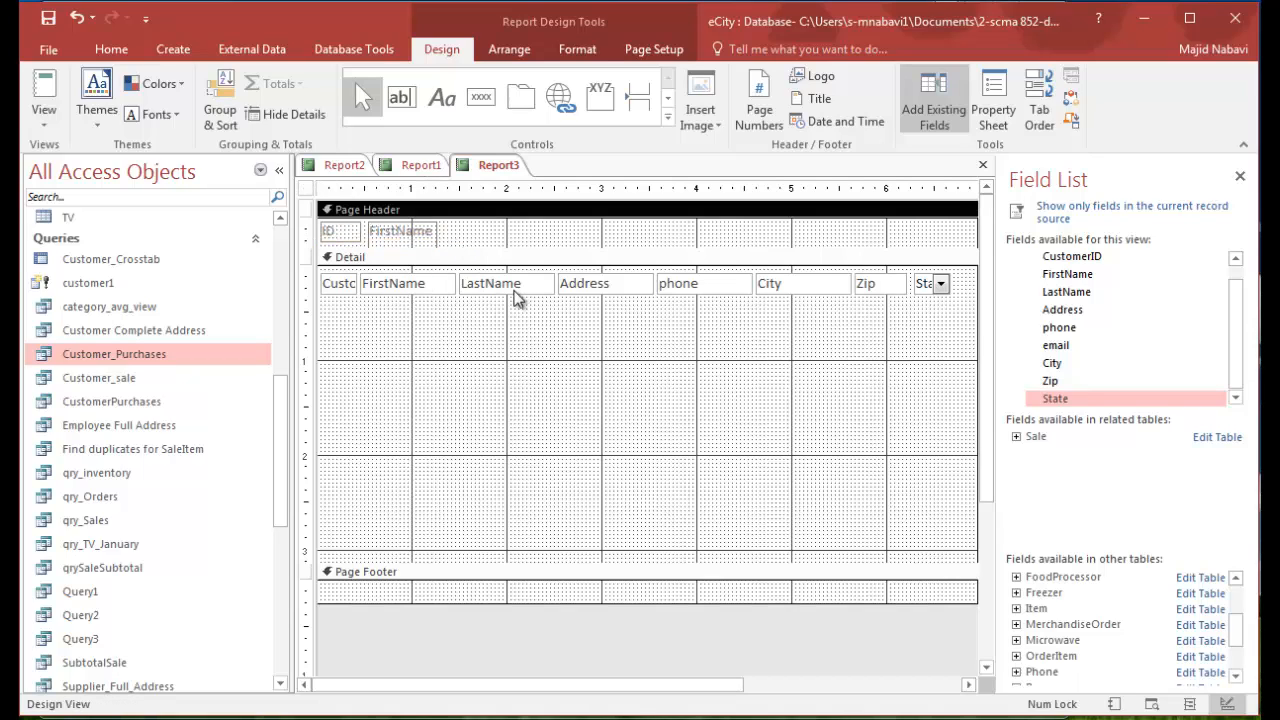
- Add LastName, Address, Phone, City, Zip and State labels to the Page Header and adjust the Detail controls to sit beneath them
click(439, 101)
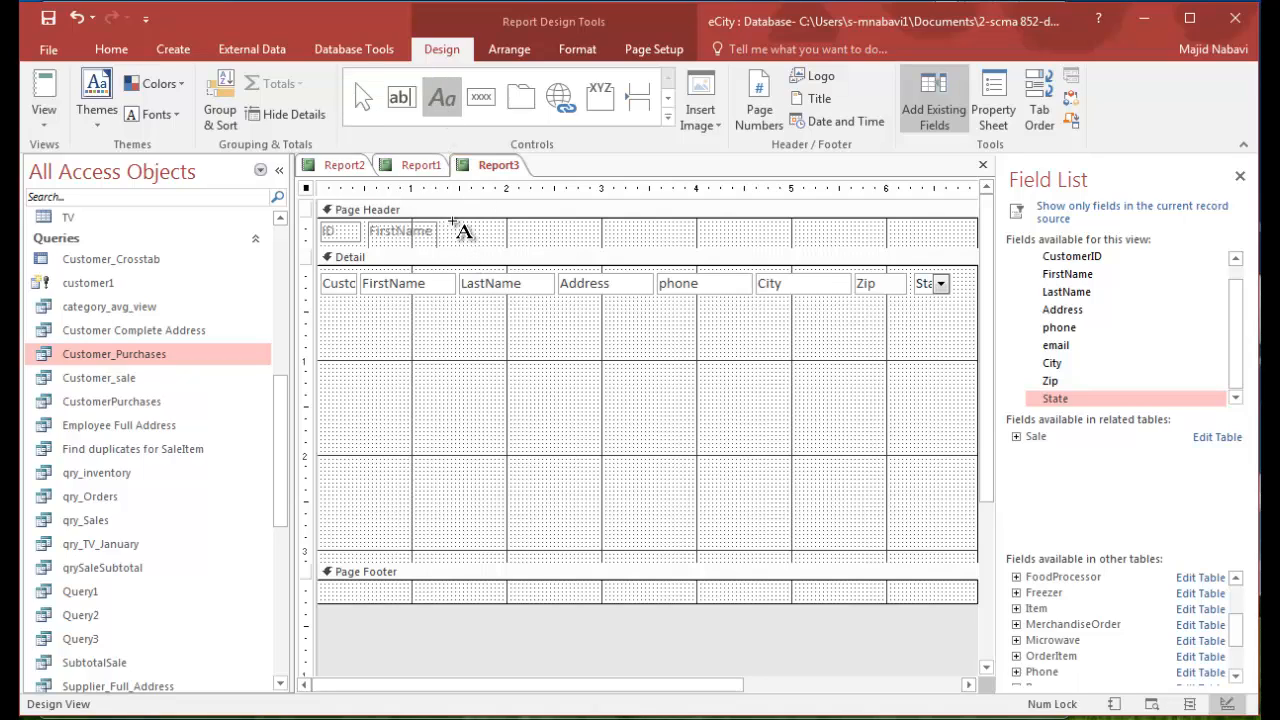
drag(452, 222, 546, 242)
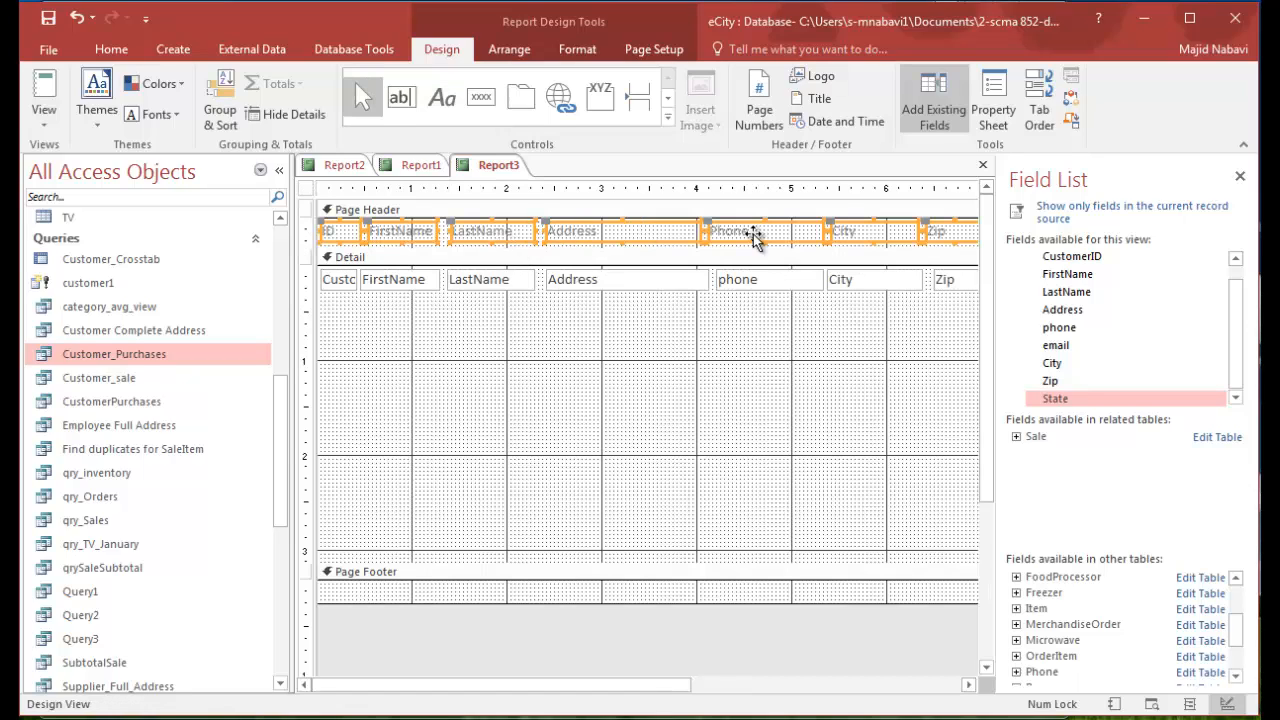
- Align all Page Header labels by their top edges and size them to the shortest label
right_click(528, 236)
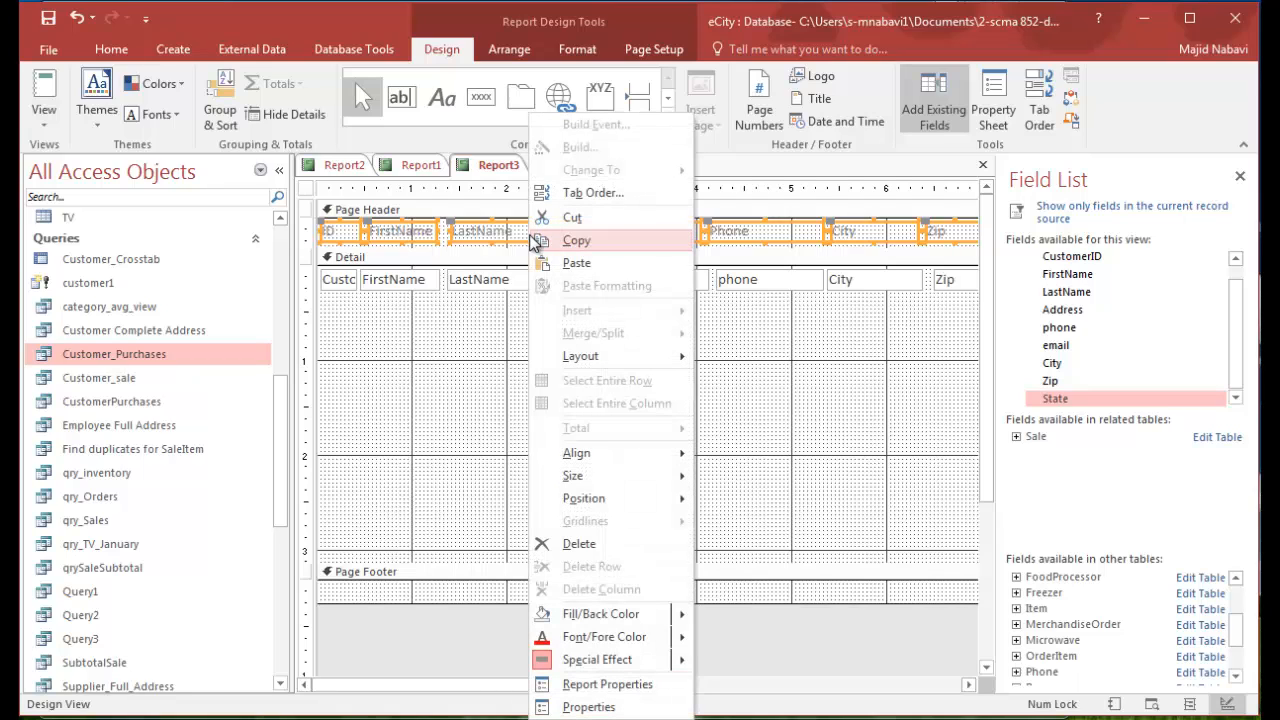
mouse_move(588, 457)
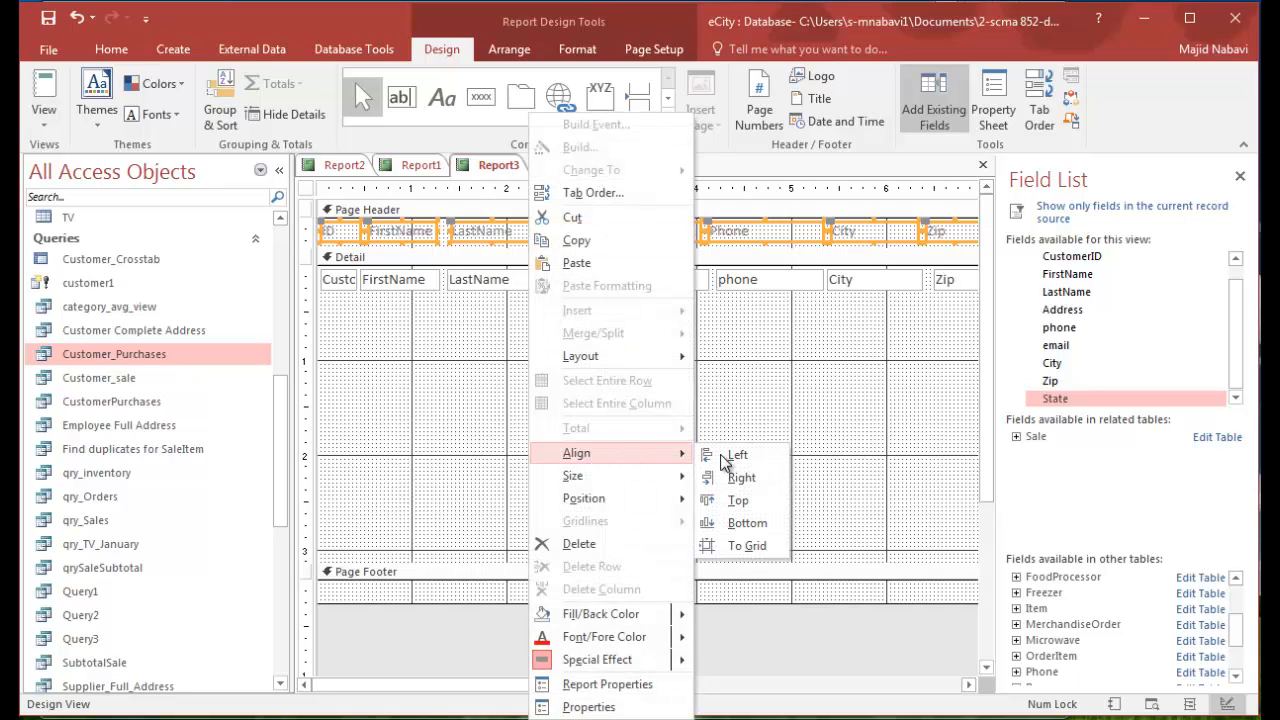
click(741, 501)
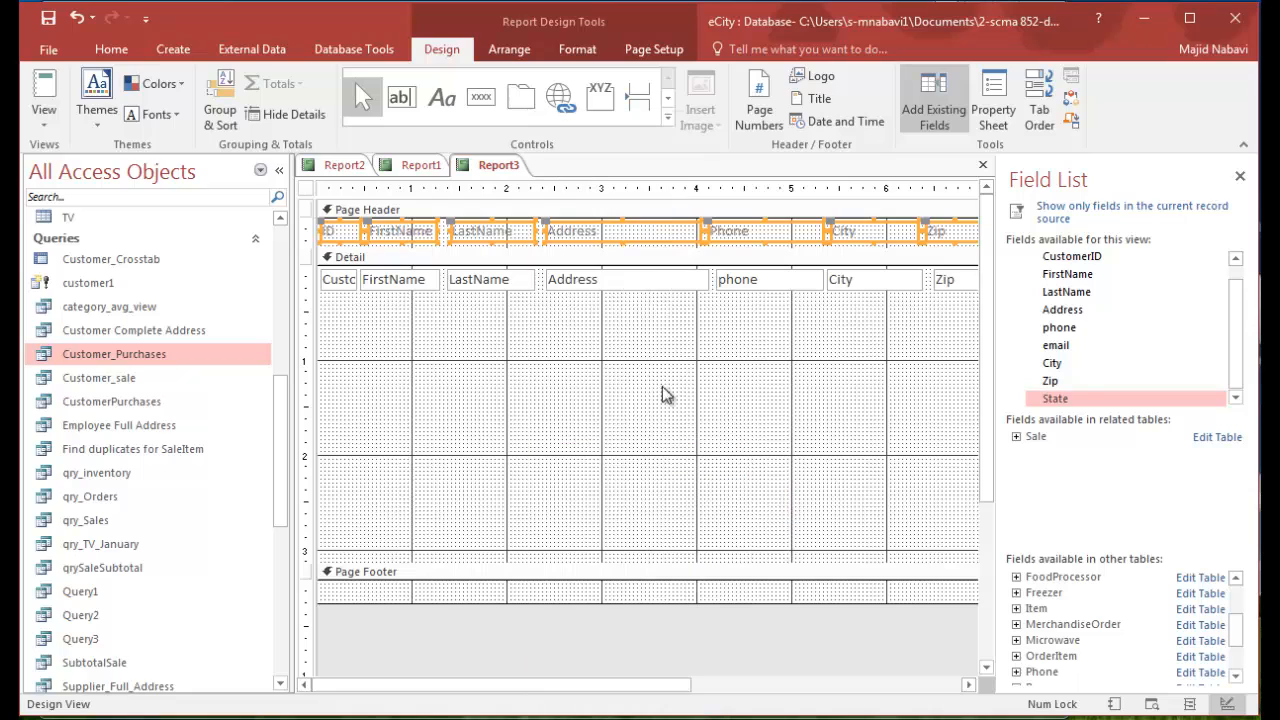
right_click(501, 236)
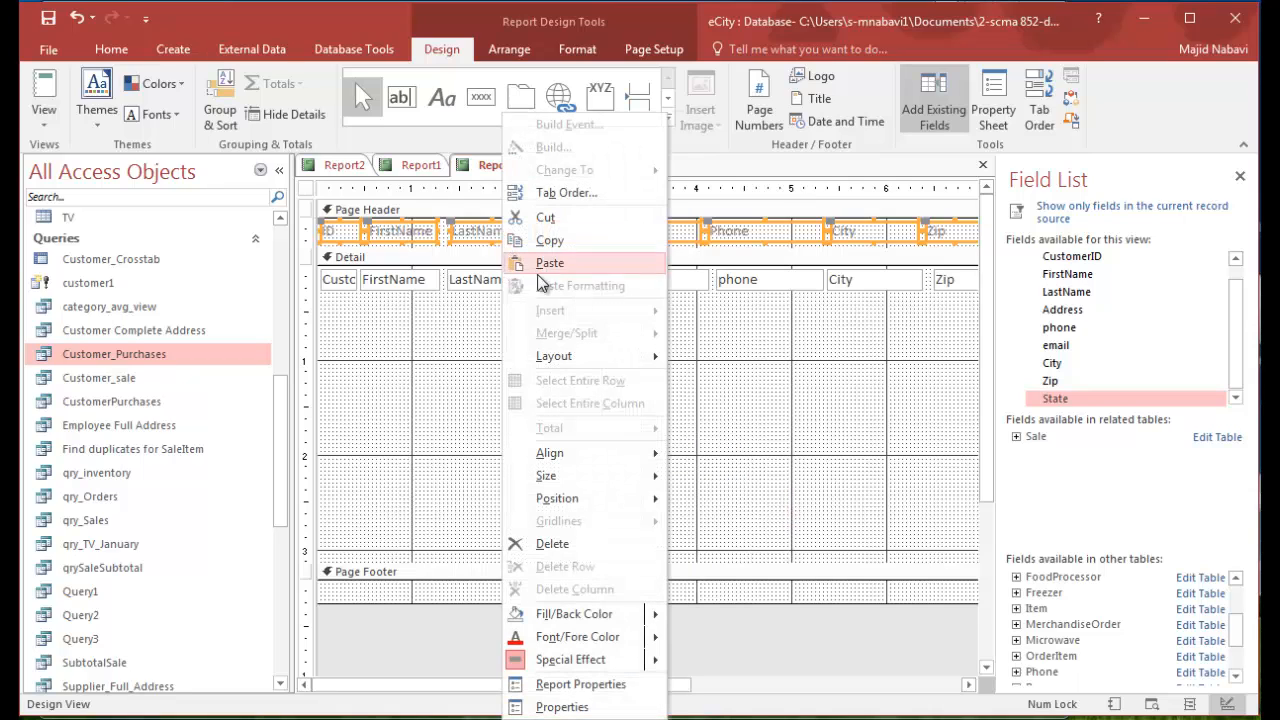
mouse_move(650, 476)
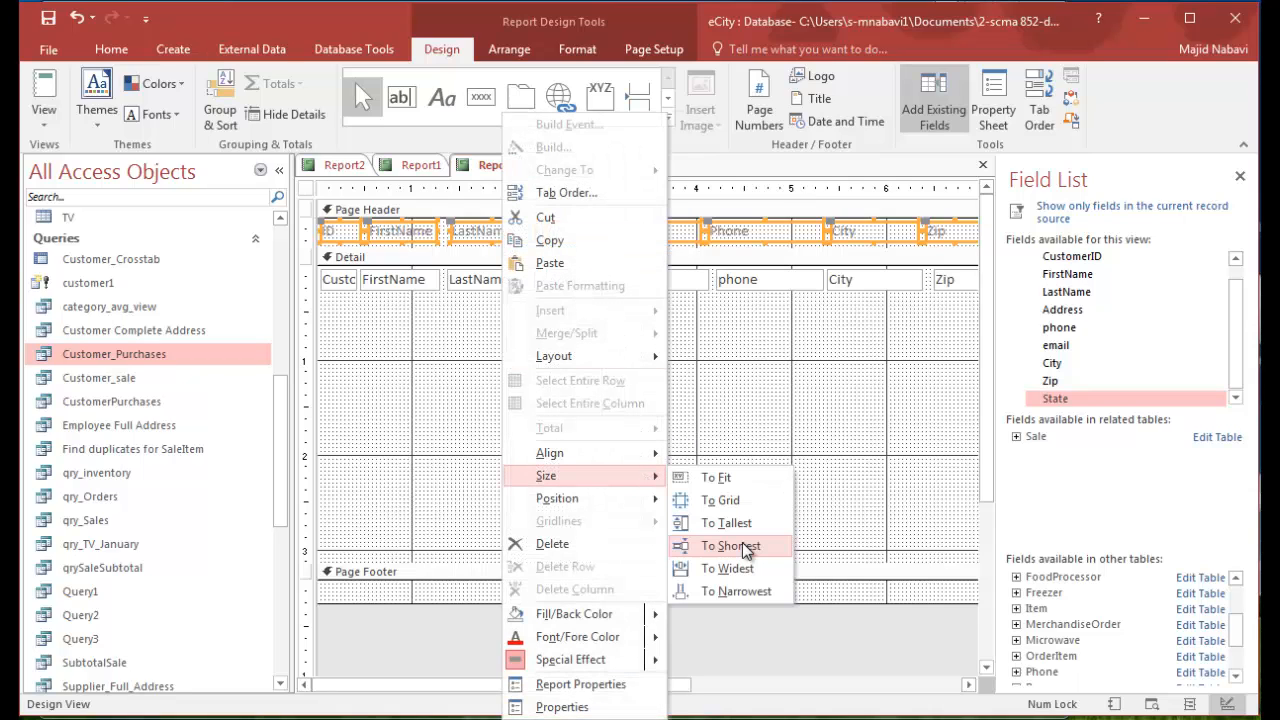
click(745, 547)
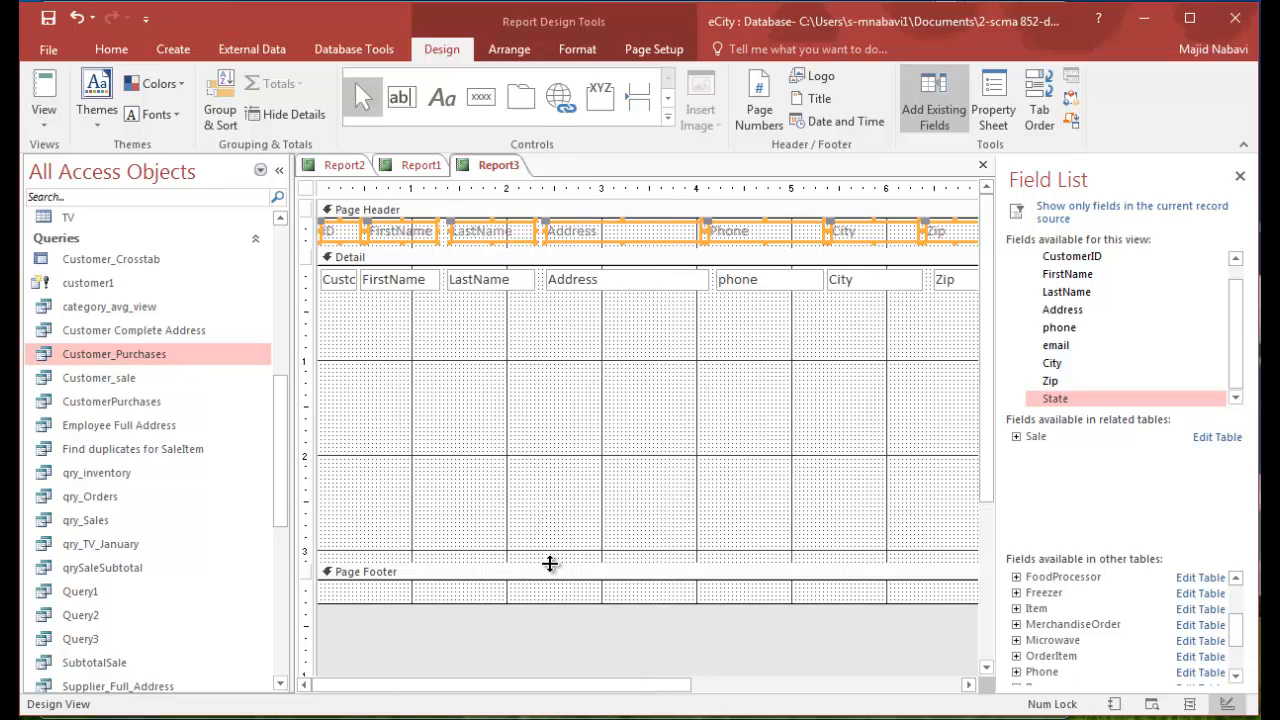
- Shrink the Detail section to about 0.3 inches, check the report in Report view and return to Design view
drag(549, 564, 586, 297)
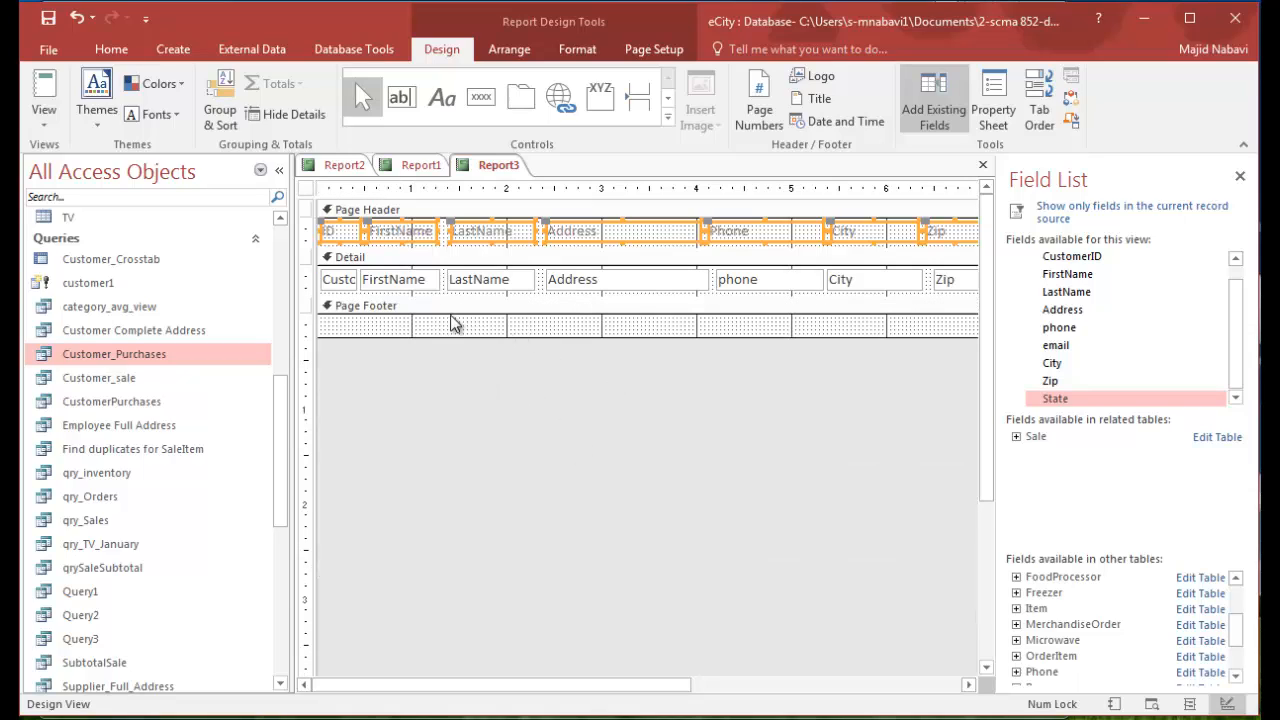
click(40, 90)
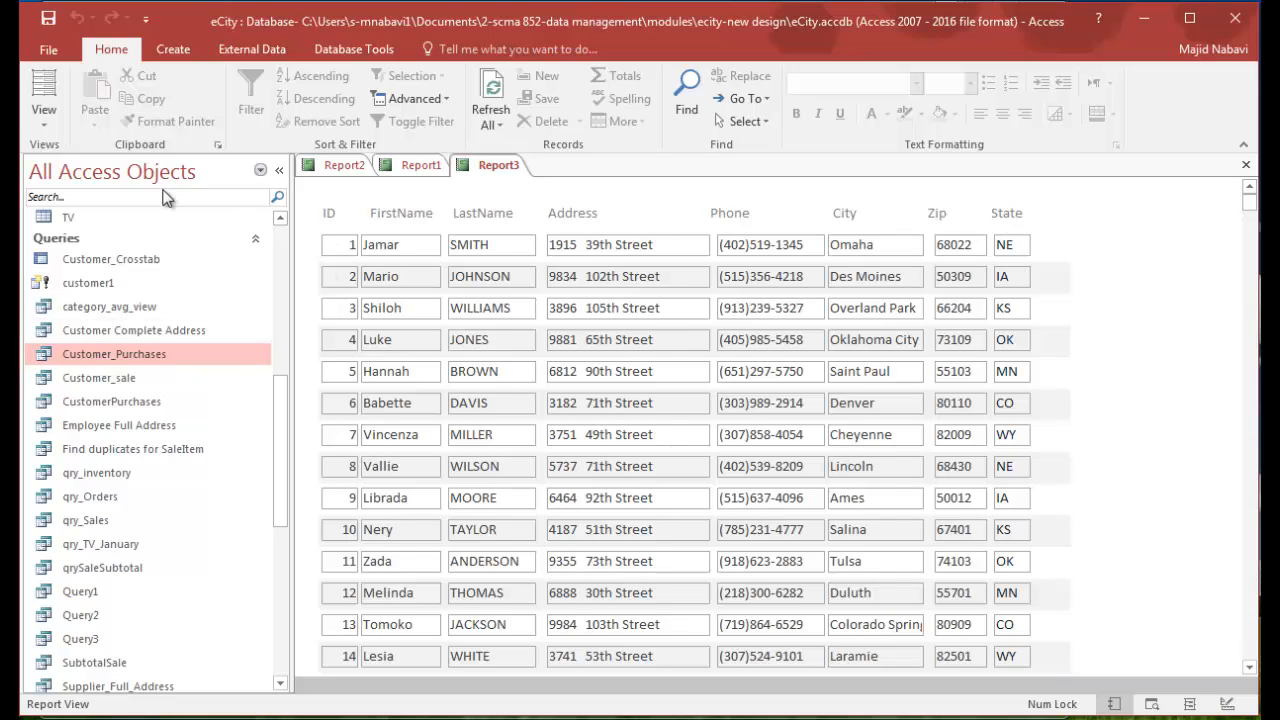
click(50, 130)
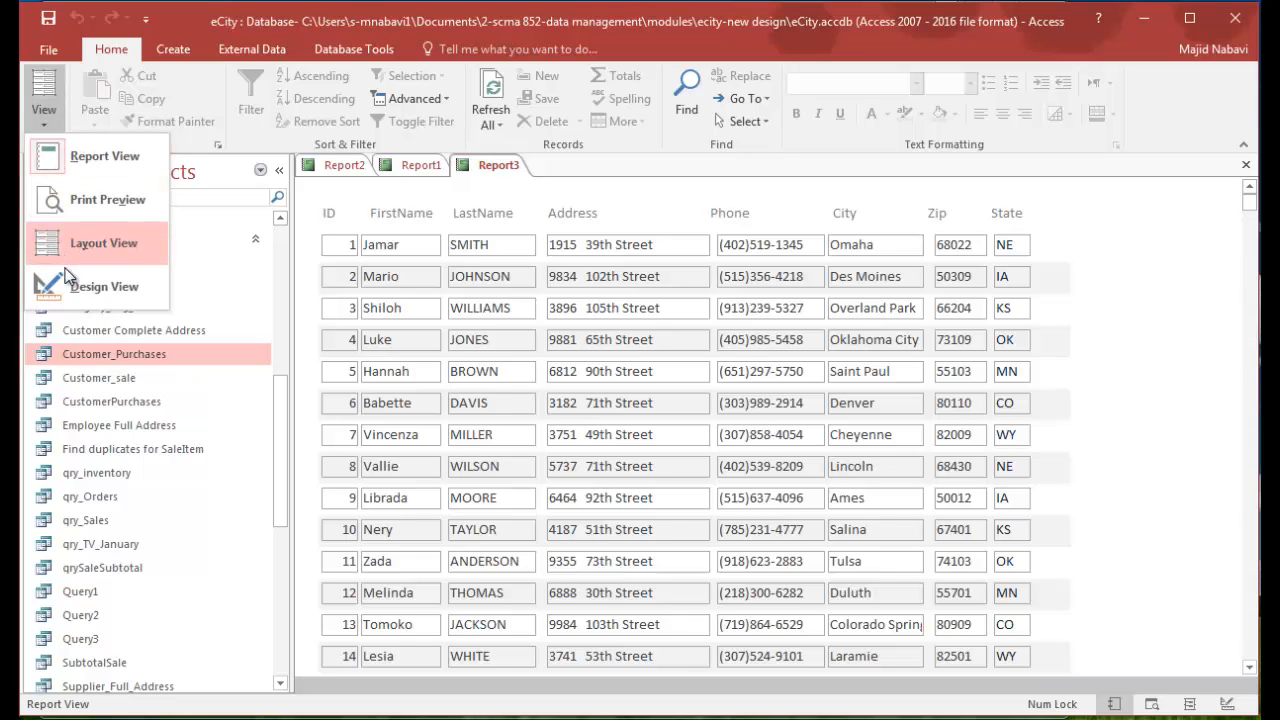
click(85, 286)
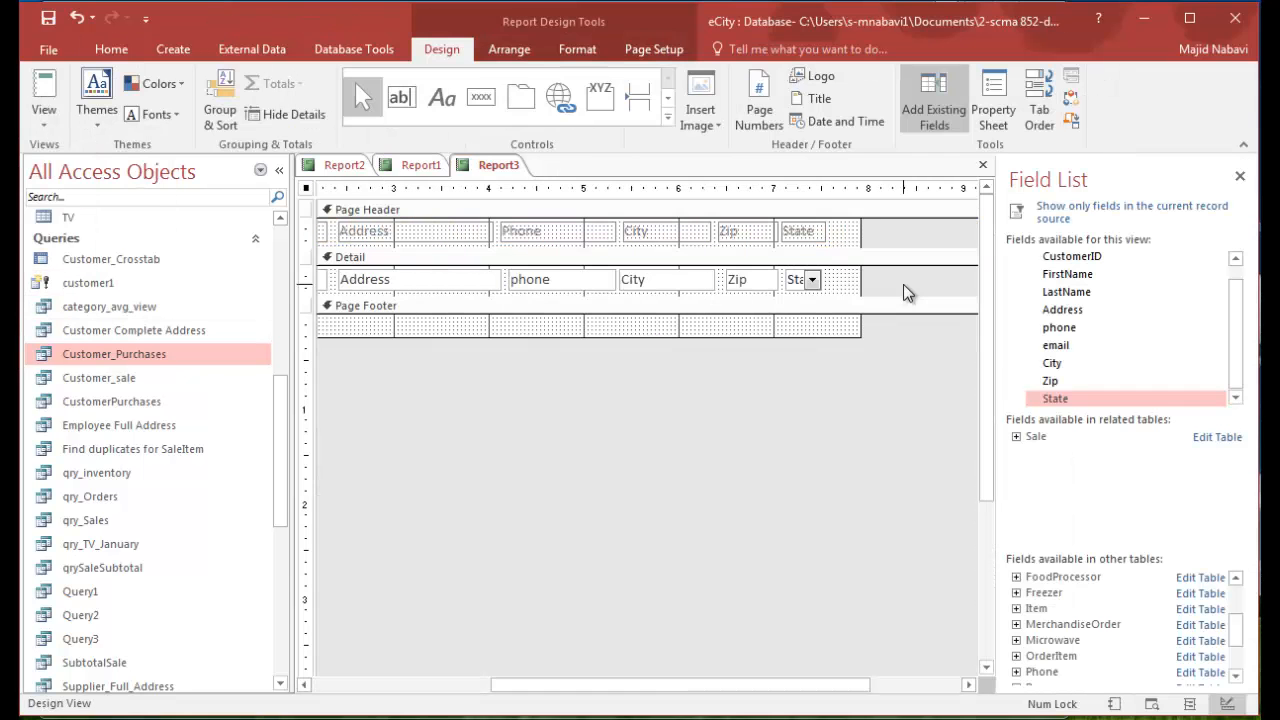
- Set the shape outline of all the data controls in the Detail section to Transparent
mouse_move(904, 285)
mouse_down()
mouse_move(637, 297)
mouse_move(274, 273)
mouse_move(330, 270)
mouse_move(322, 283)
mouse_up()
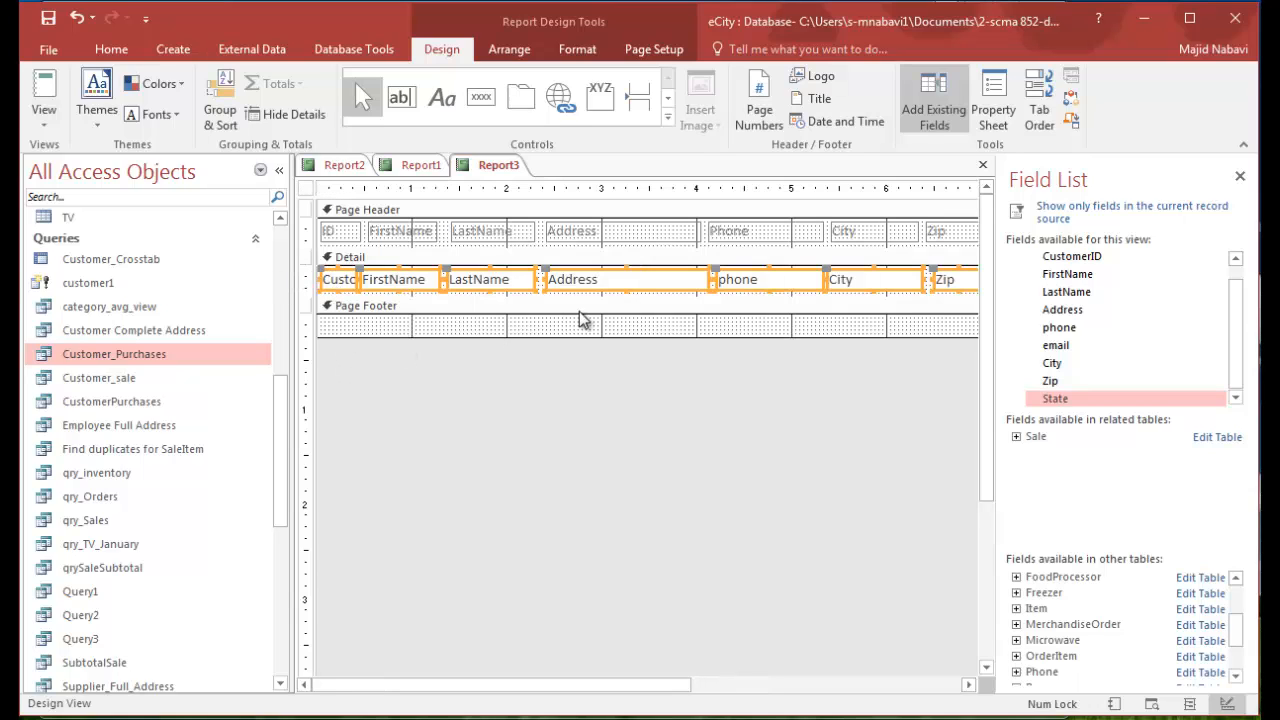
click(601, 60)
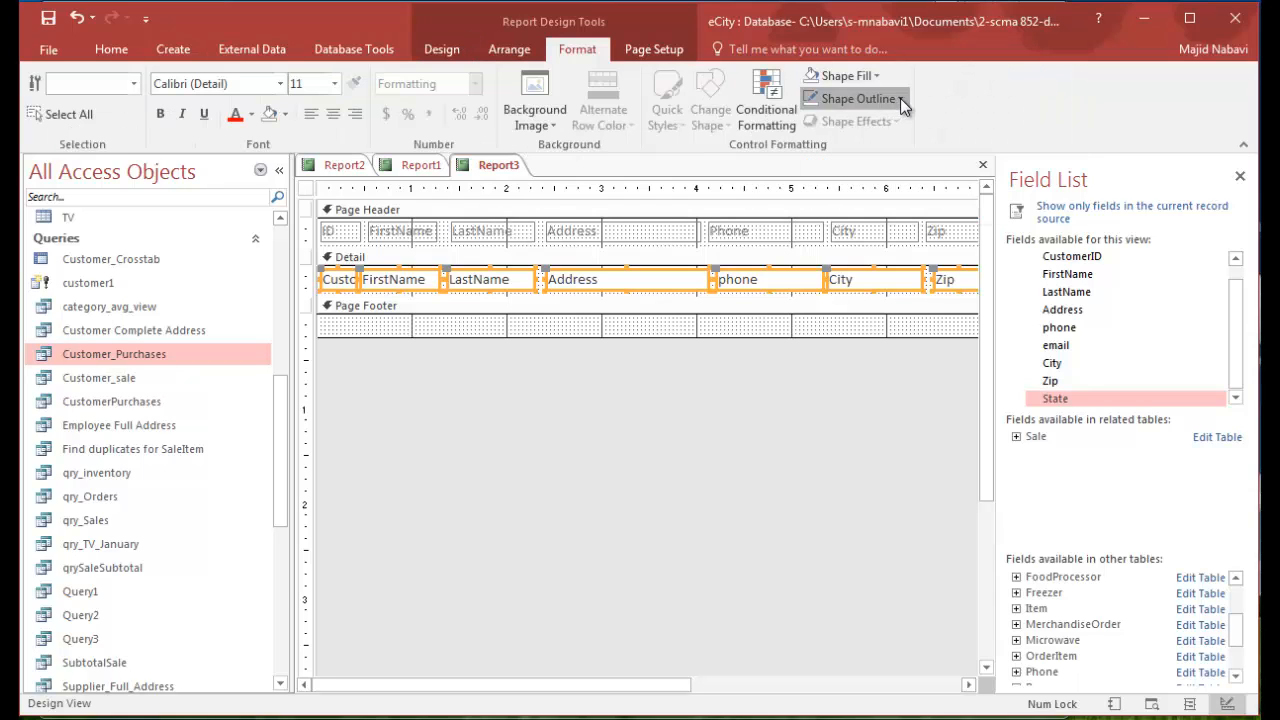
click(900, 98)
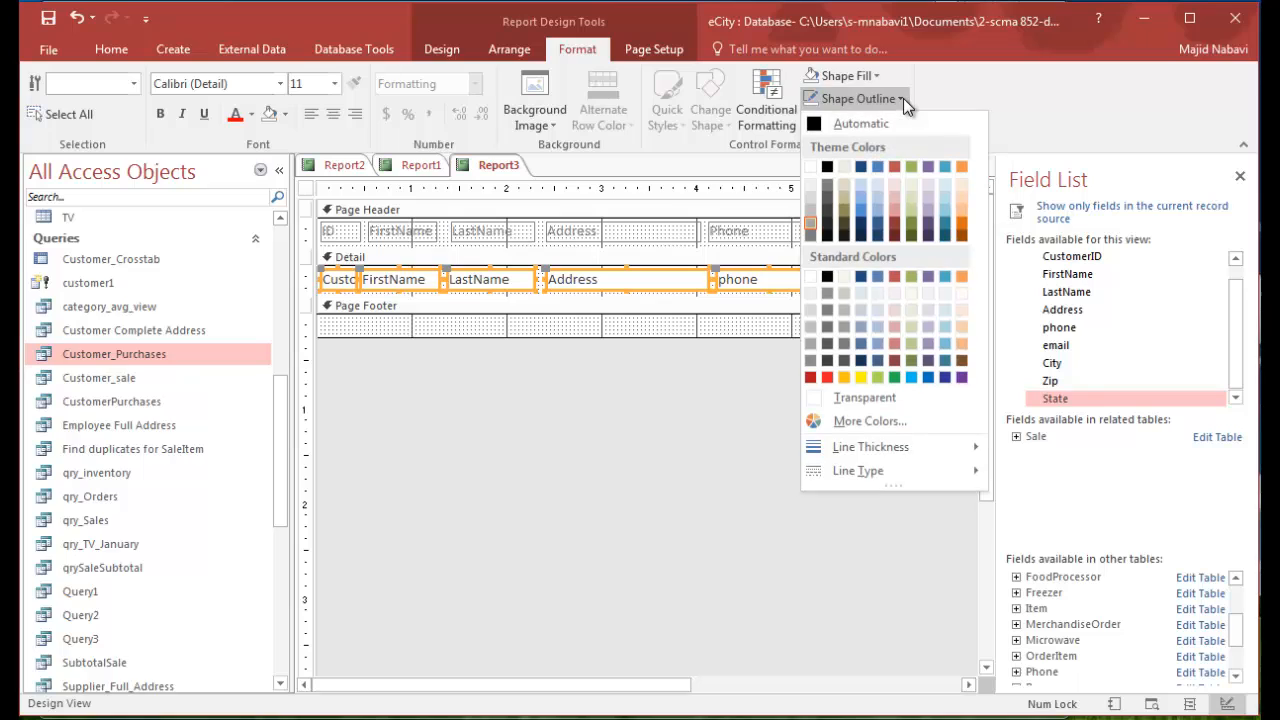
click(850, 398)
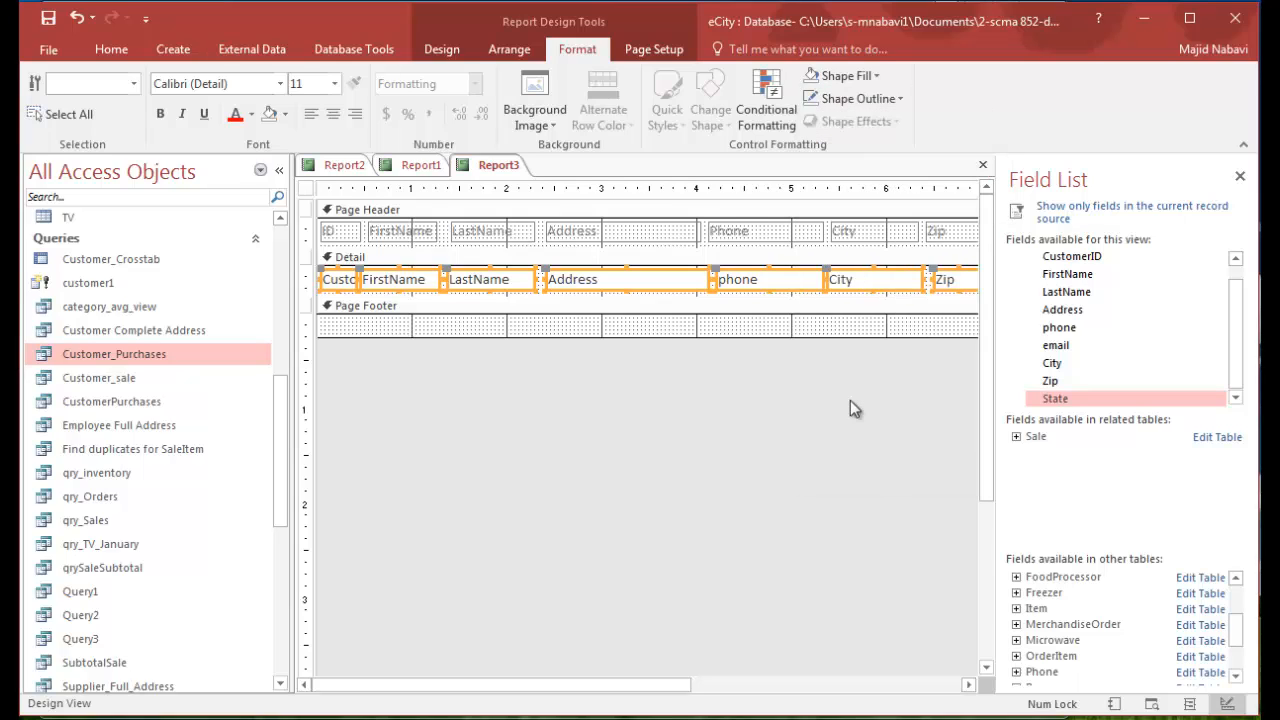
- Set the font color of all the Page Header labels to Automatic (black)
drag(680, 688, 849, 688)
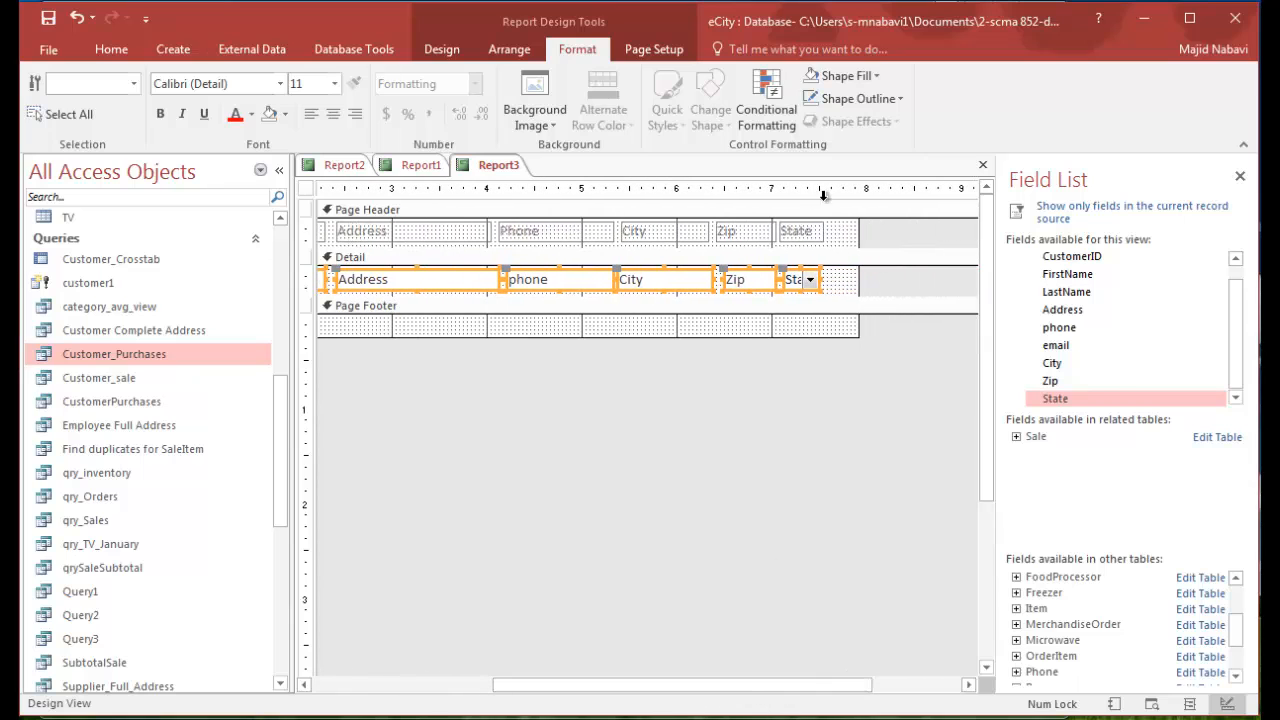
click(913, 244)
drag(913, 234, 324, 230)
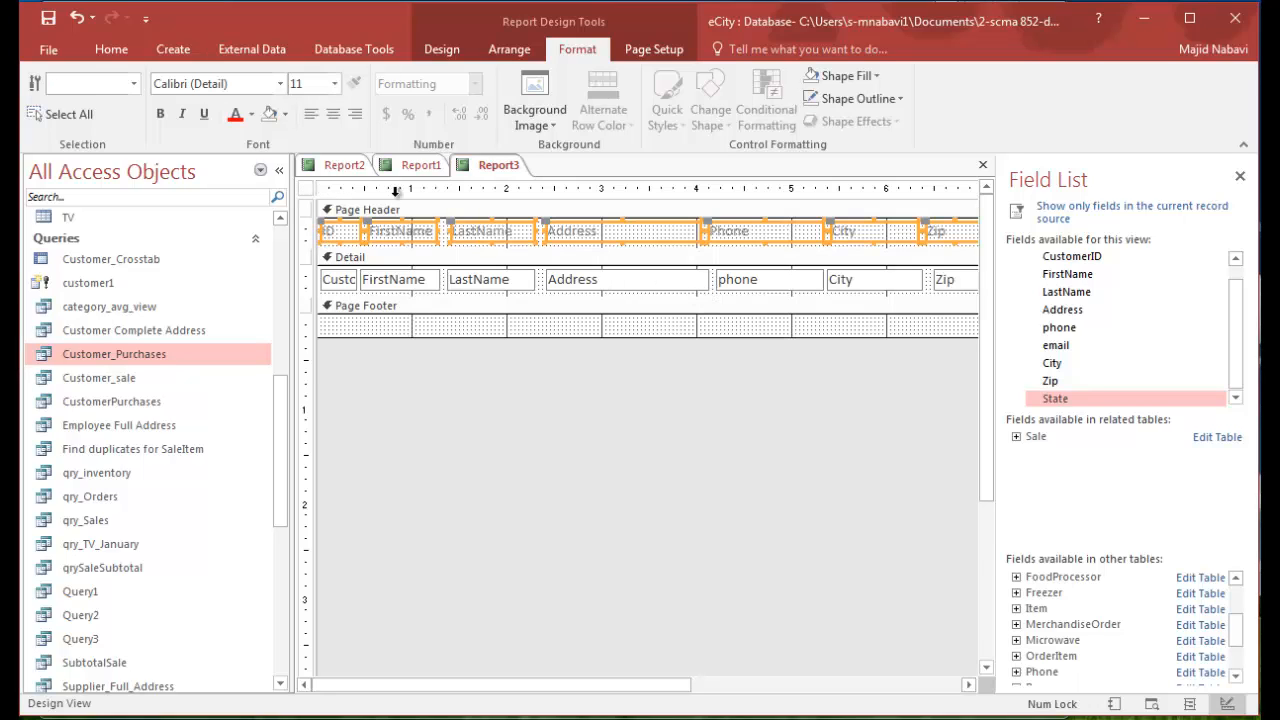
click(253, 116)
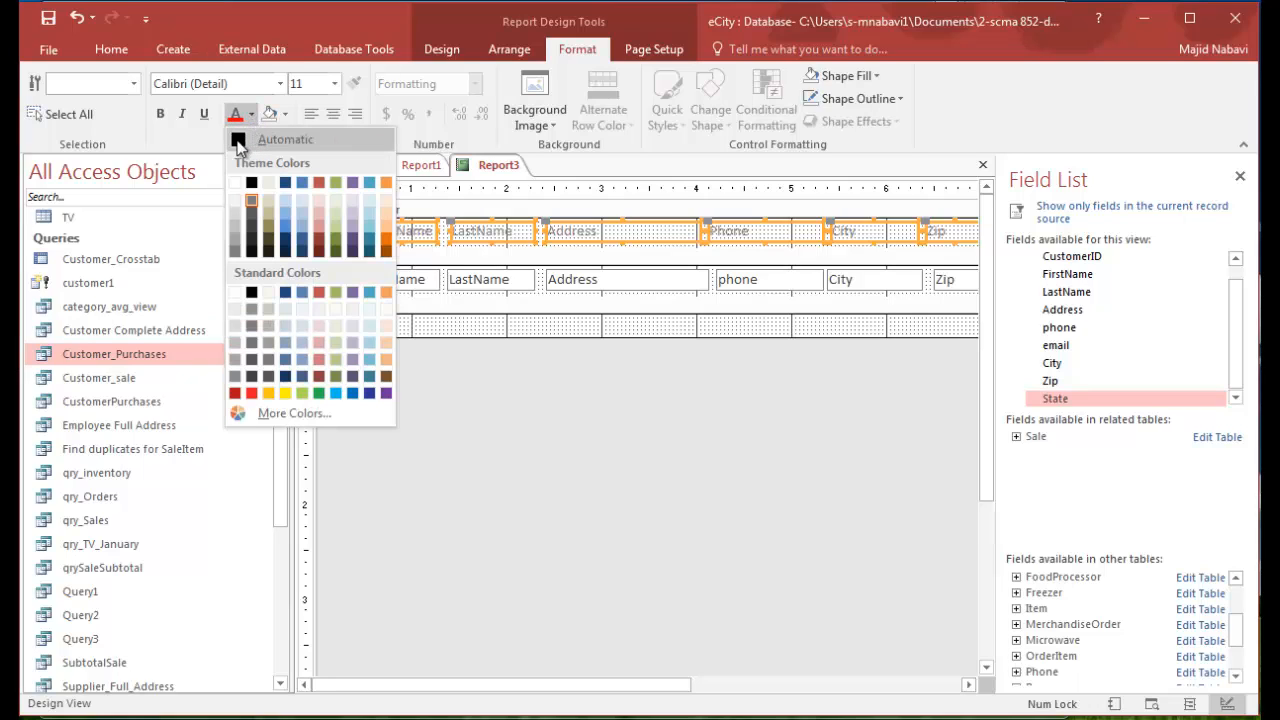
click(578, 587)
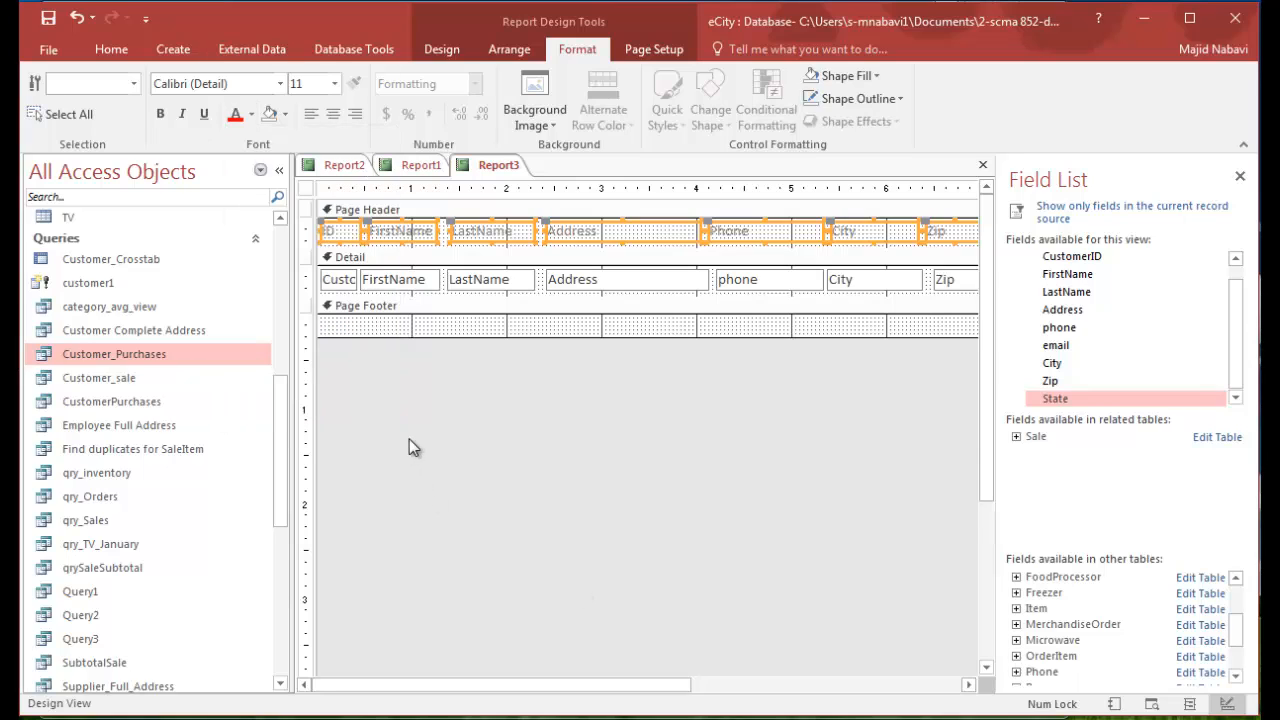
click(253, 116)
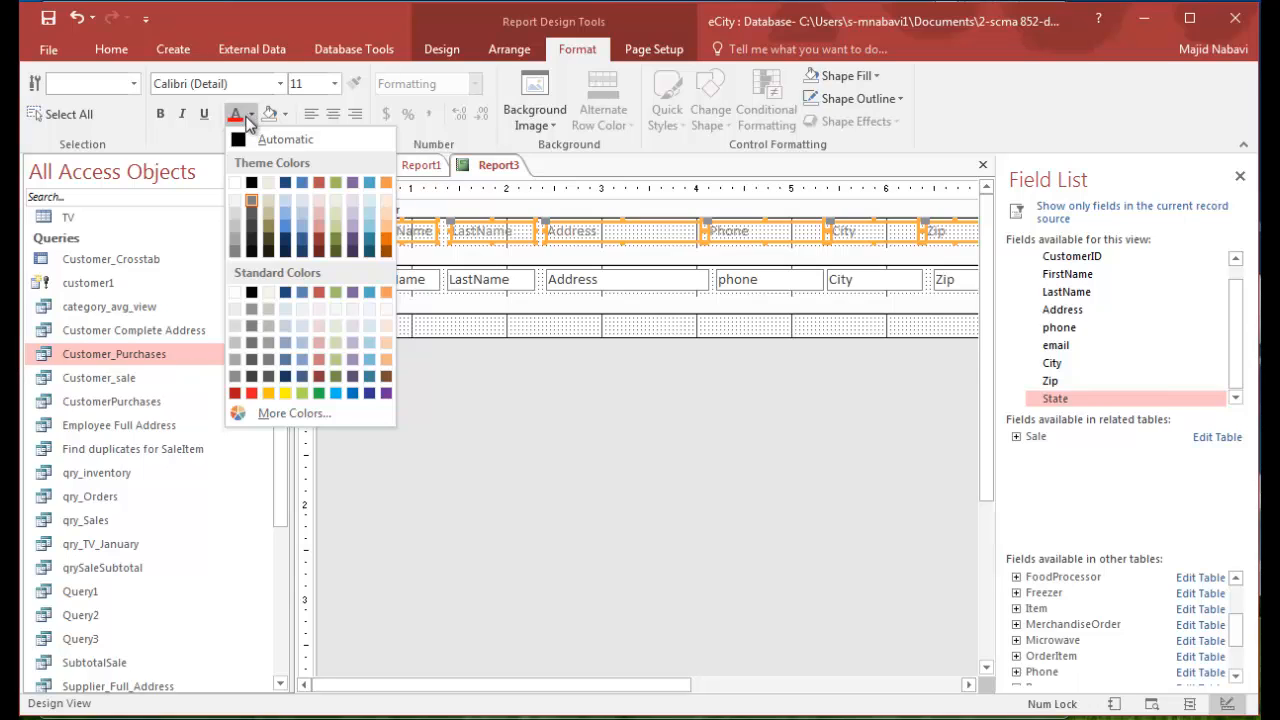
click(241, 141)
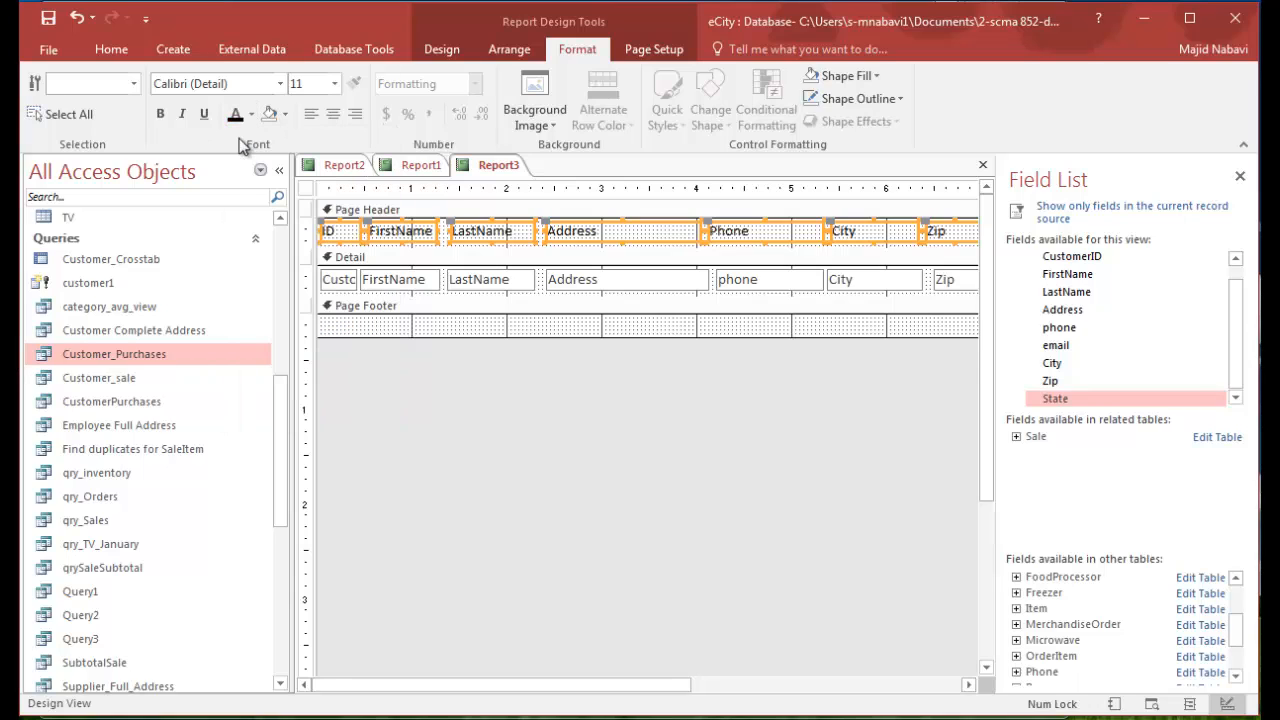
- Set the font of all the Page Header labels to size 12 and bold
click(335, 84)
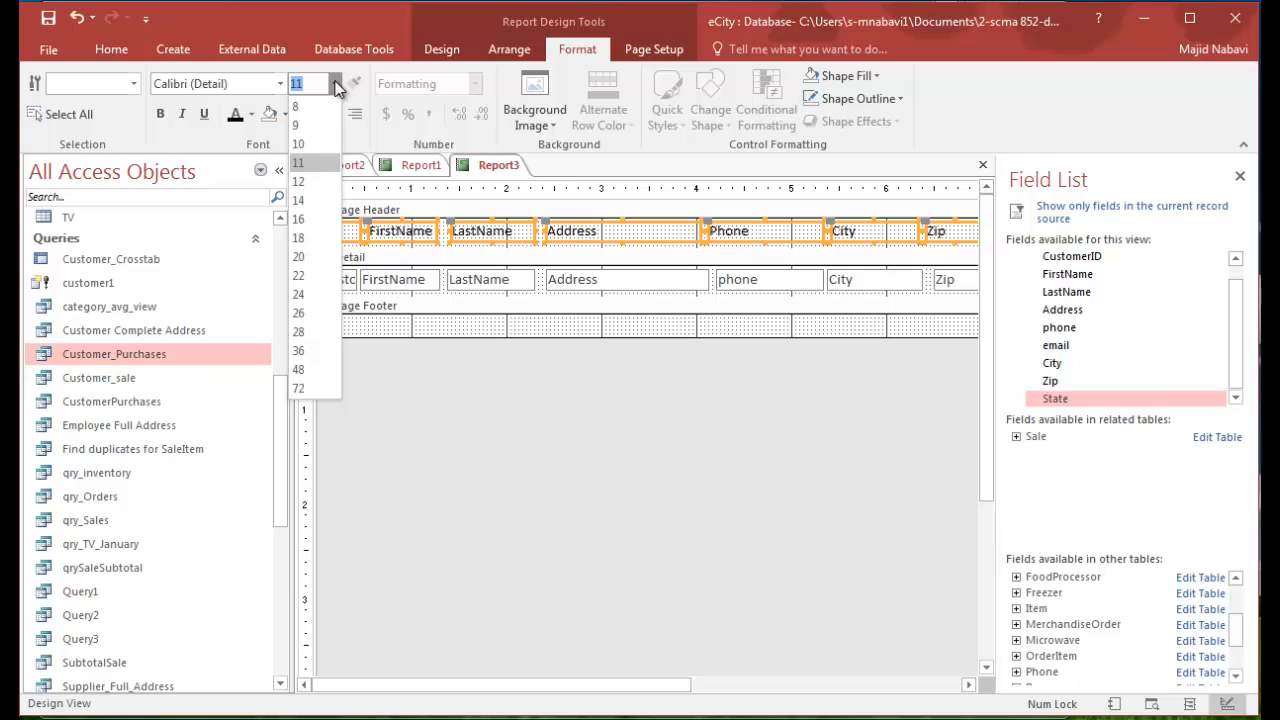
click(301, 180)
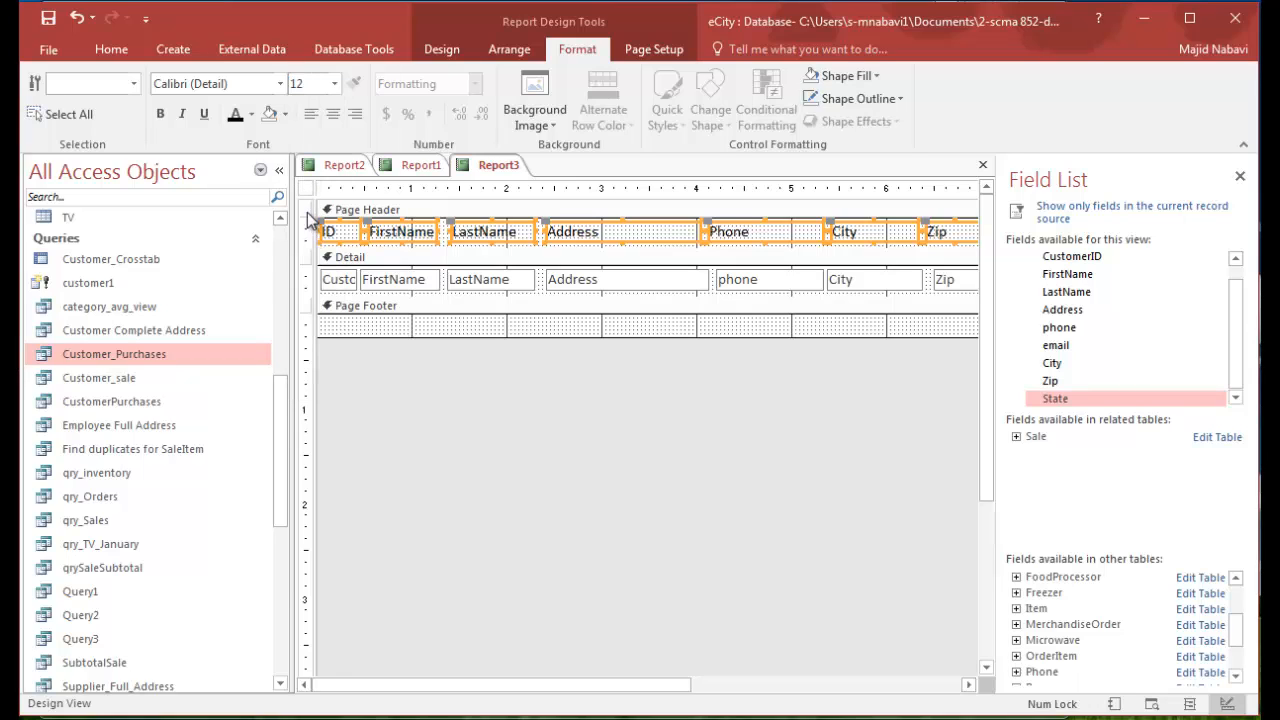
click(161, 115)
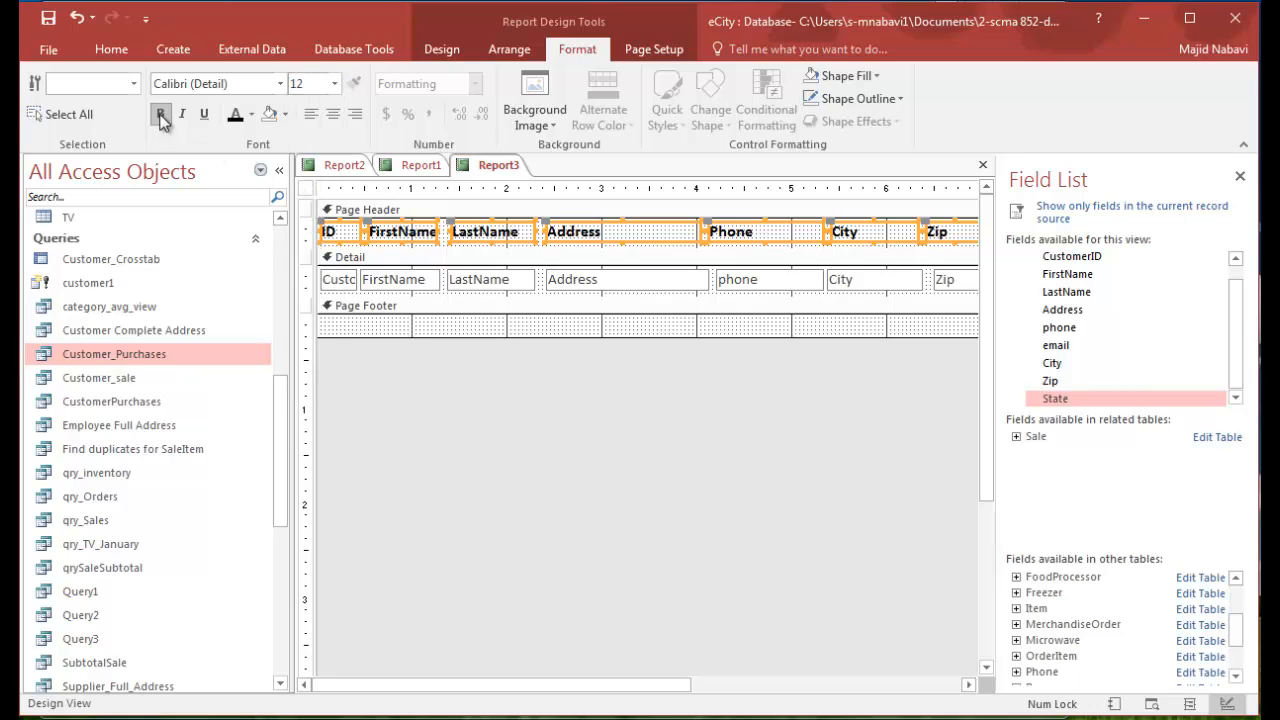
click(590, 370)
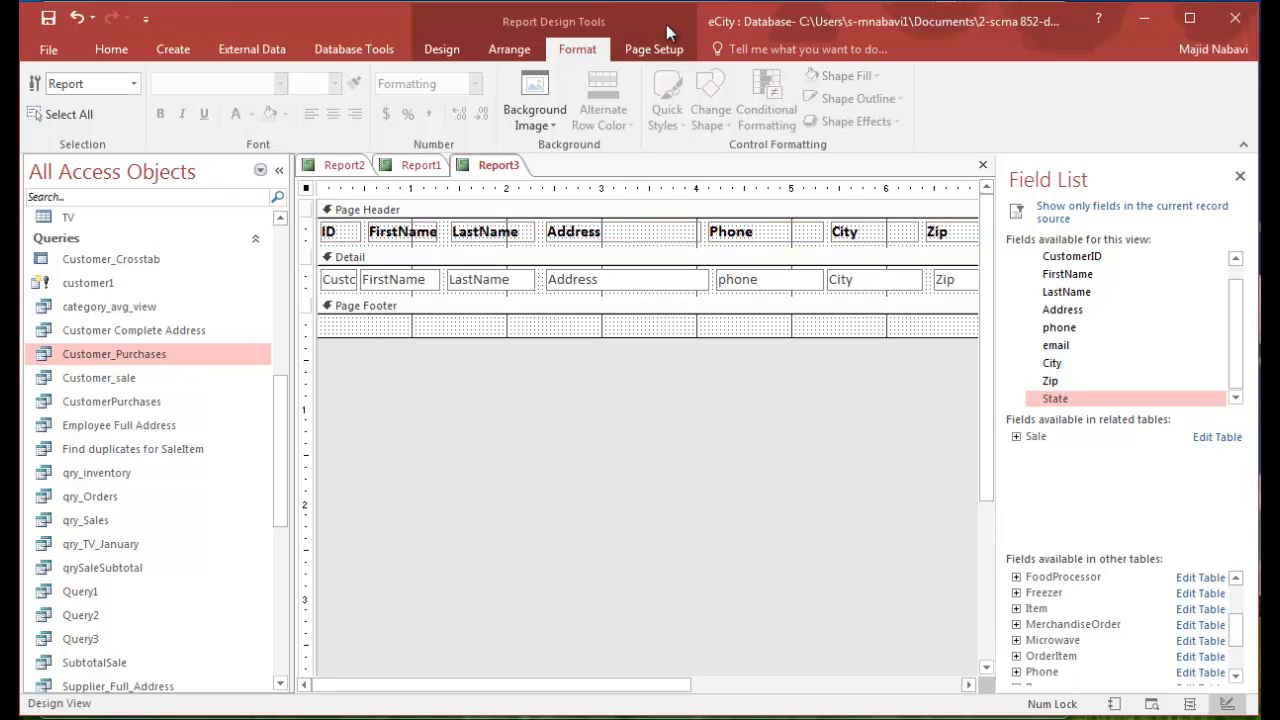
- Check the report in Report view and in Print Preview, paging through the first few pages
click(441, 49)
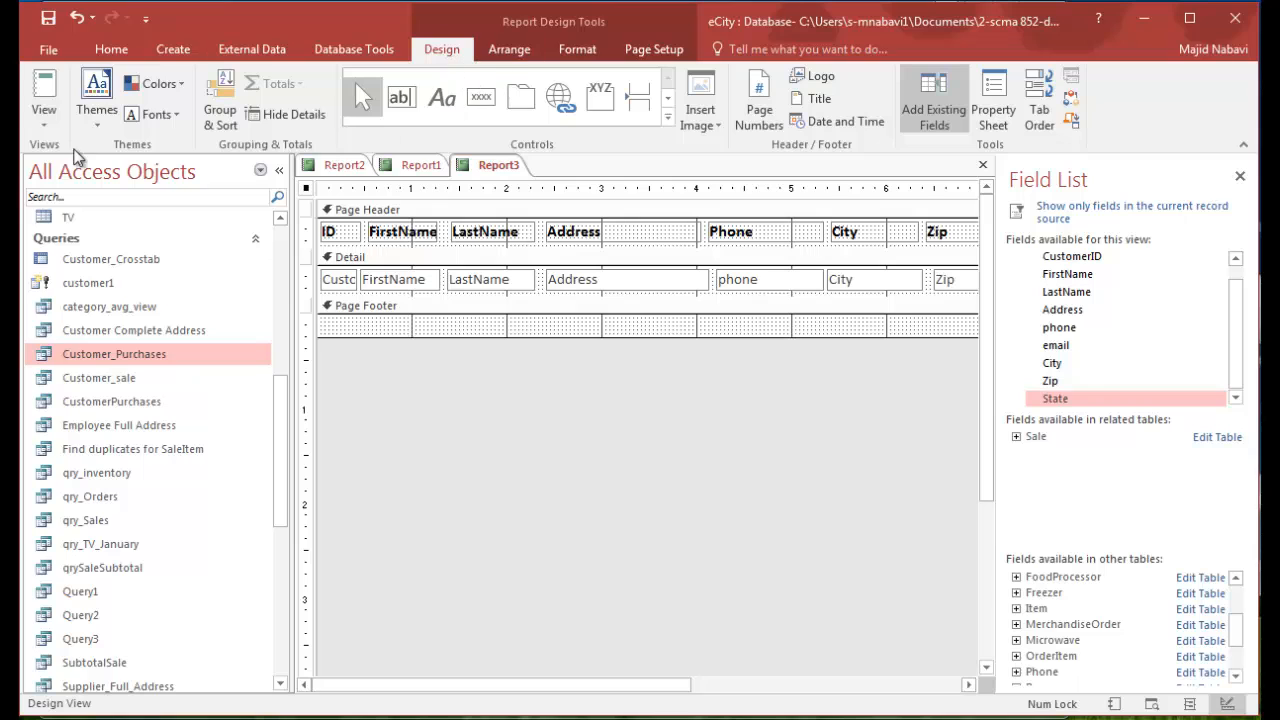
click(46, 90)
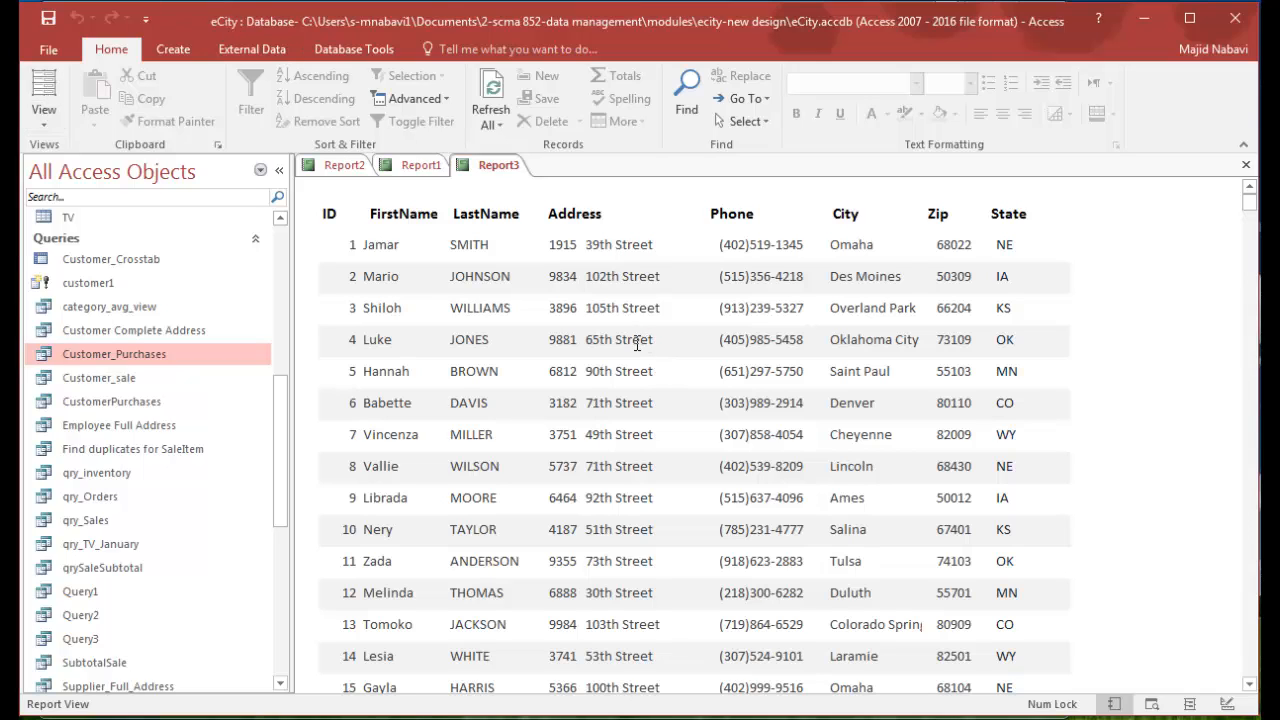
click(46, 55)
click(76, 287)
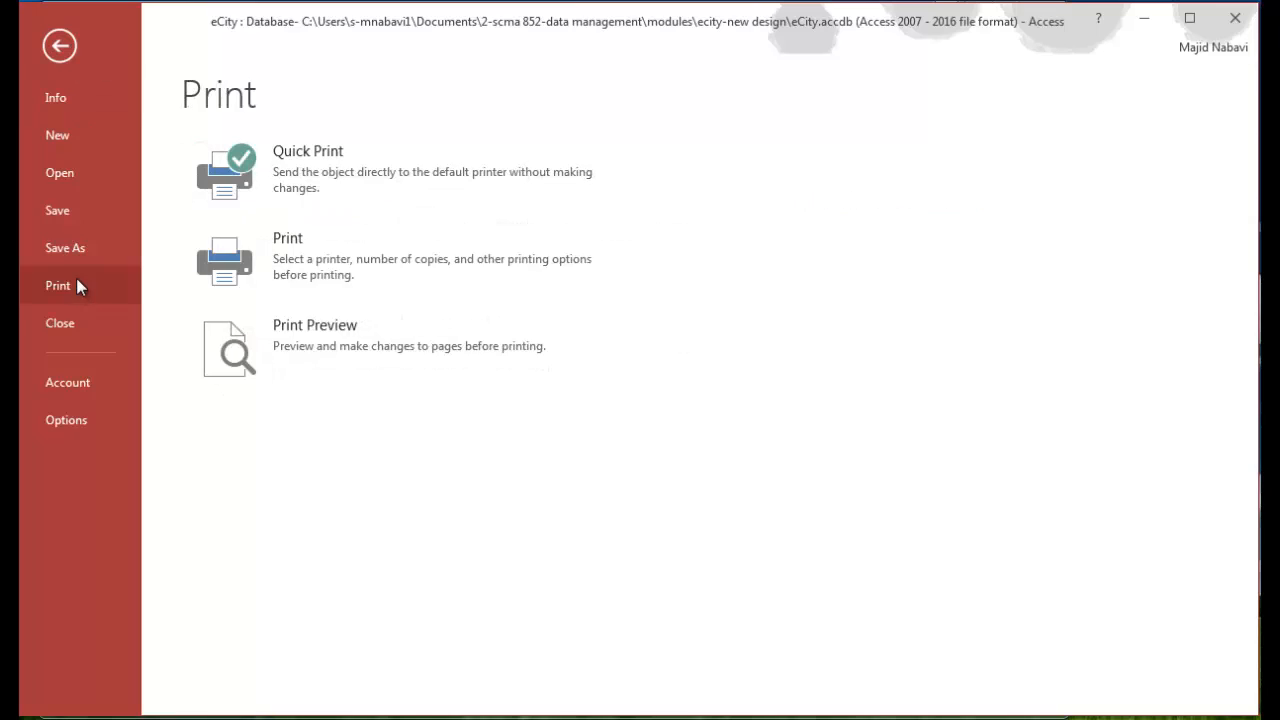
click(320, 334)
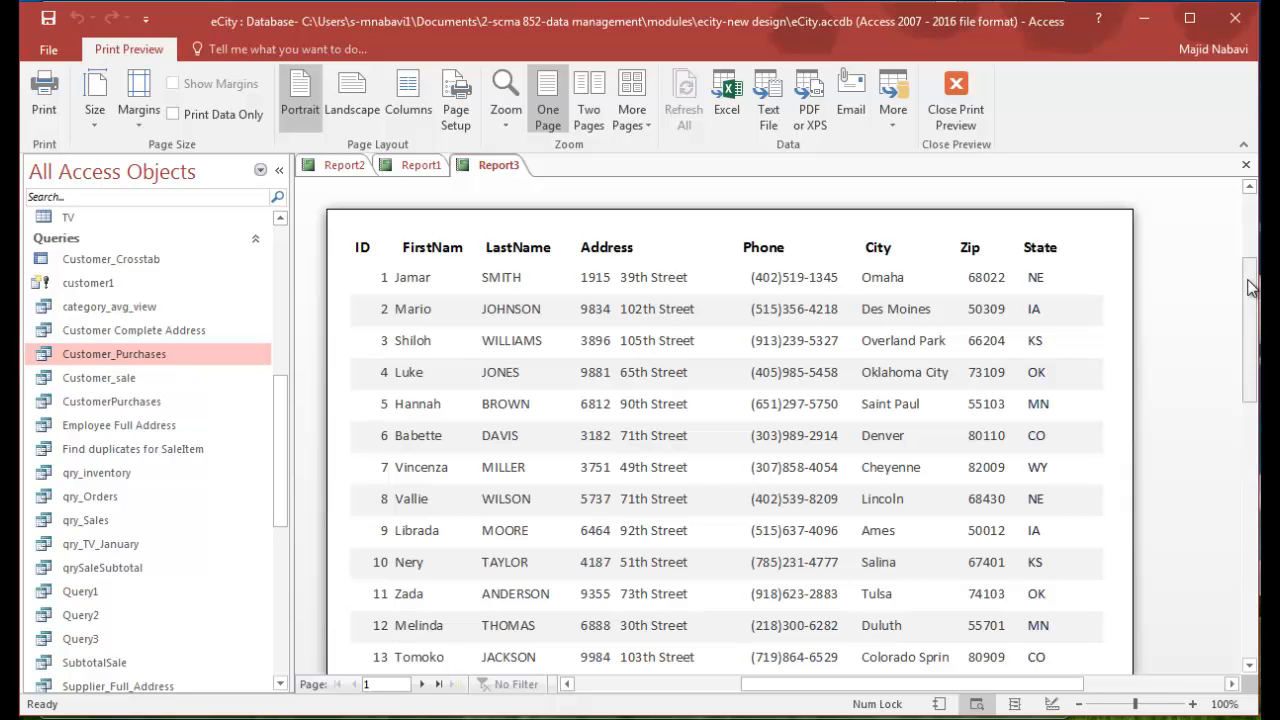
drag(1250, 288, 1256, 375)
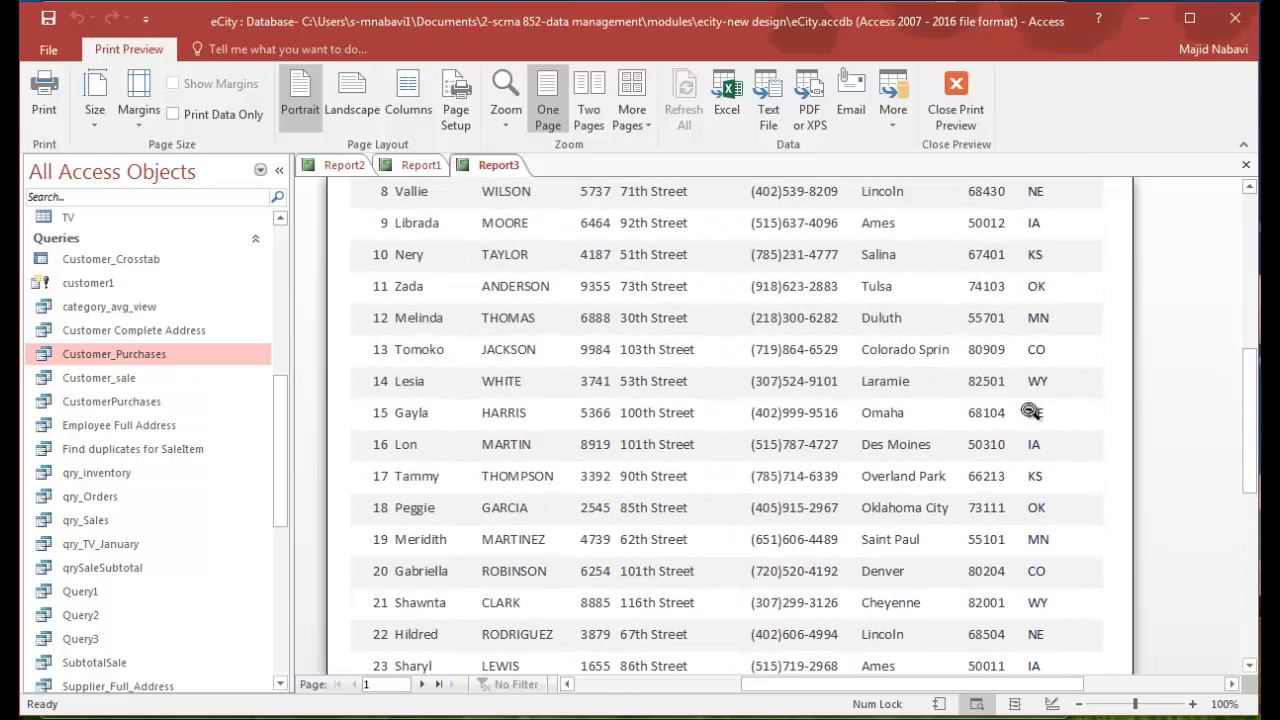
click(424, 684)
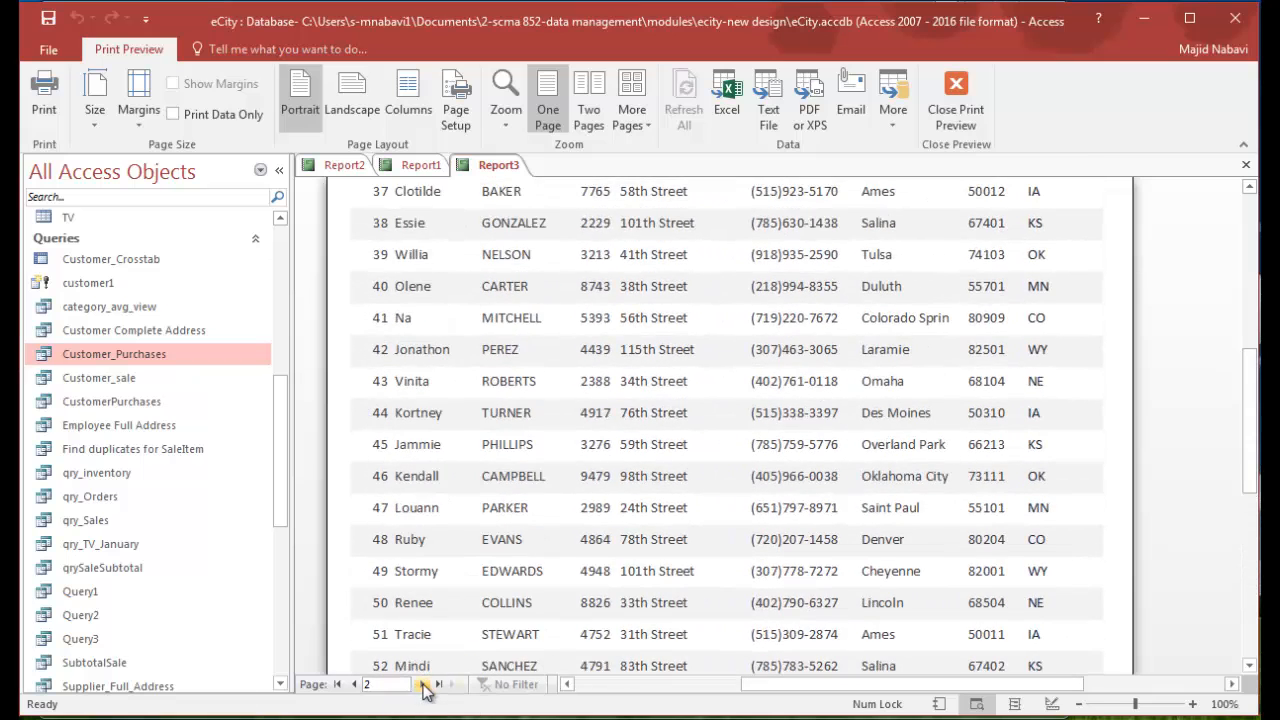
click(424, 684)
click(424, 684)
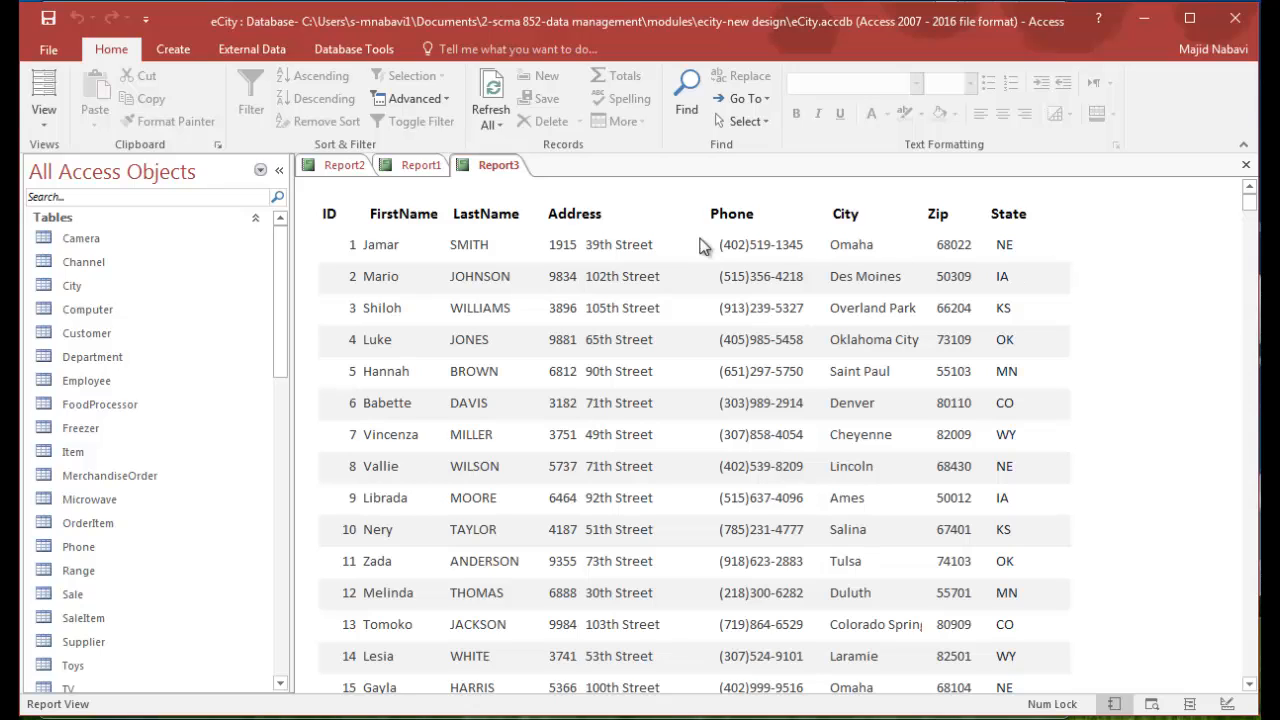
- Create a new query in Design view containing the Customer, Sale and SaleItem tables
click(173, 50)
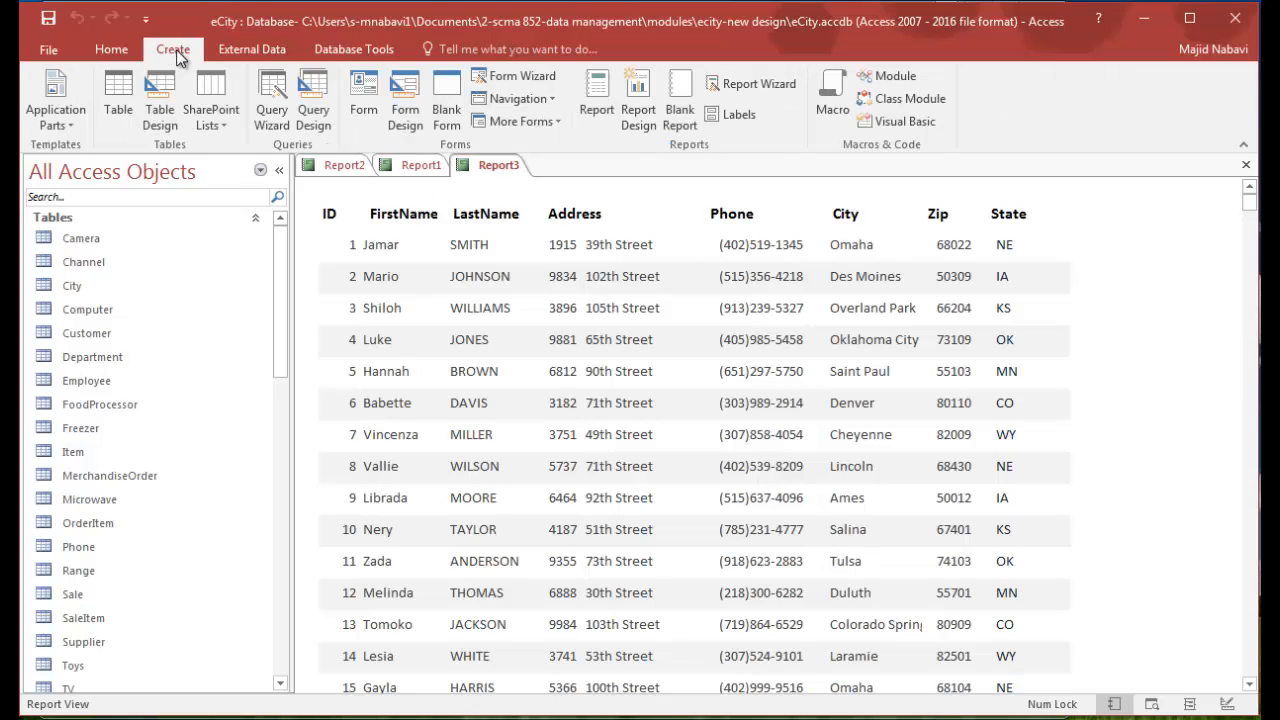
click(310, 117)
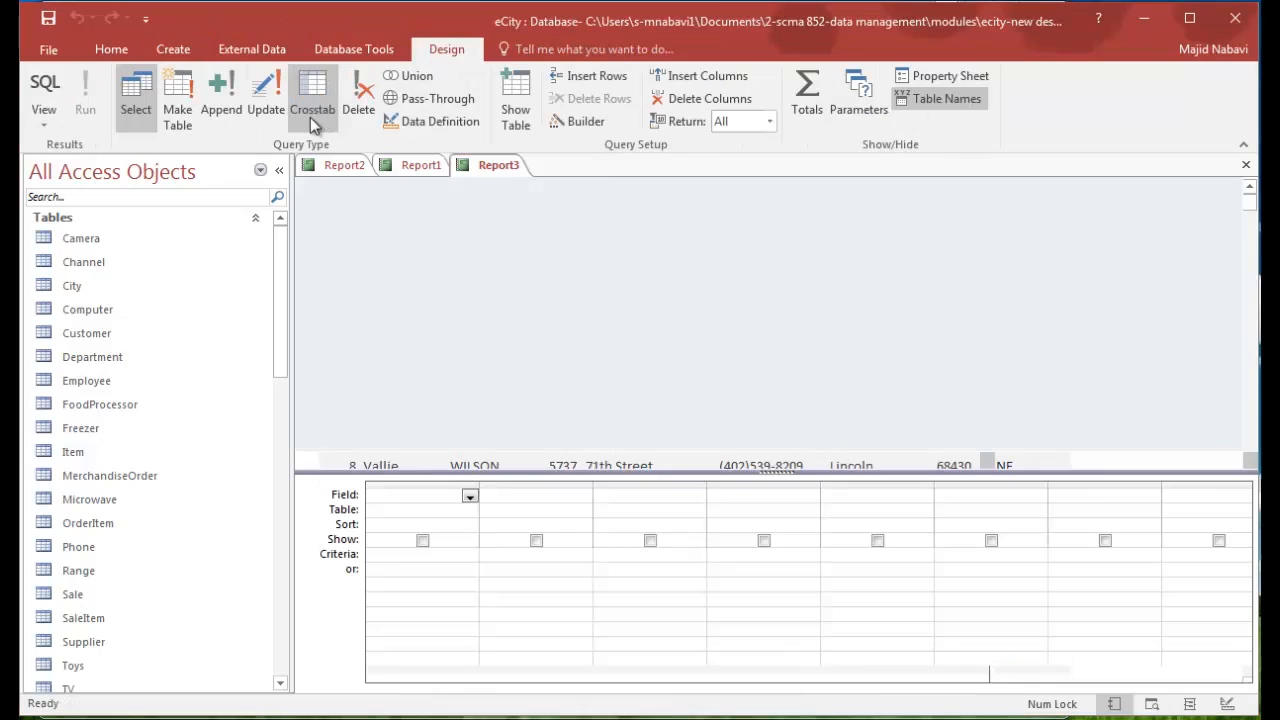
drag(670, 235, 802, 205)
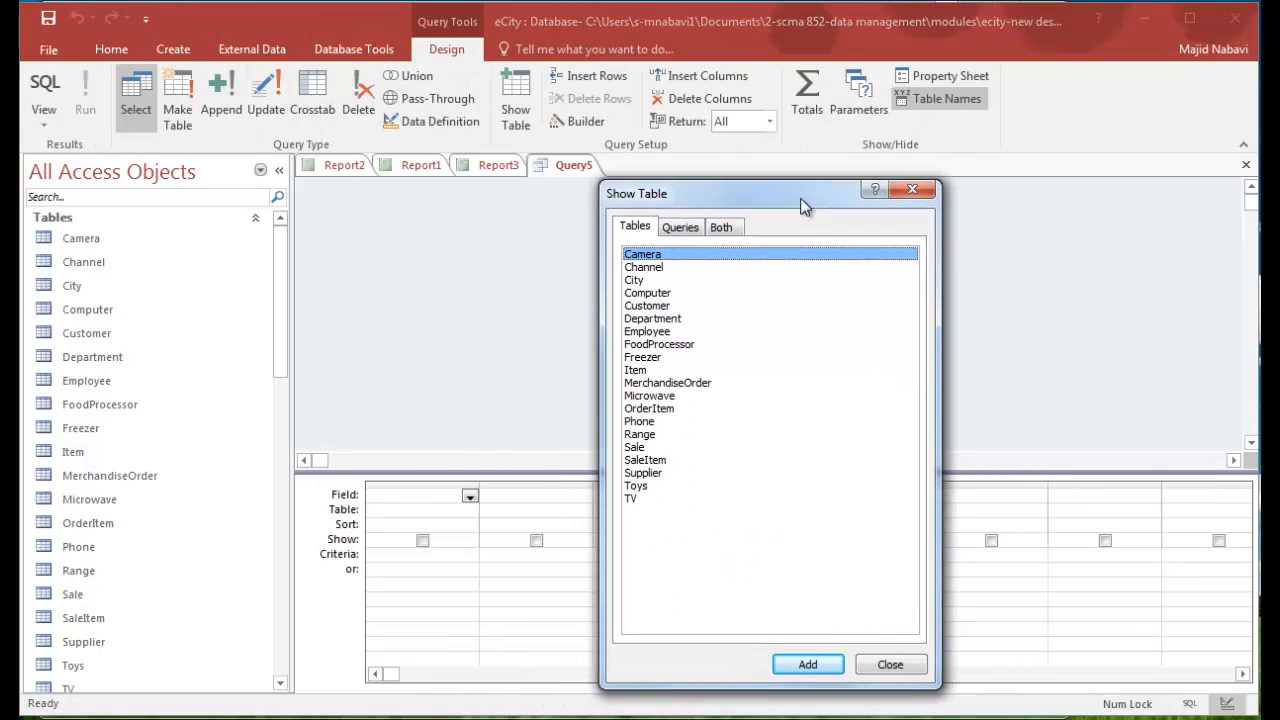
click(665, 306)
double_click(664, 306)
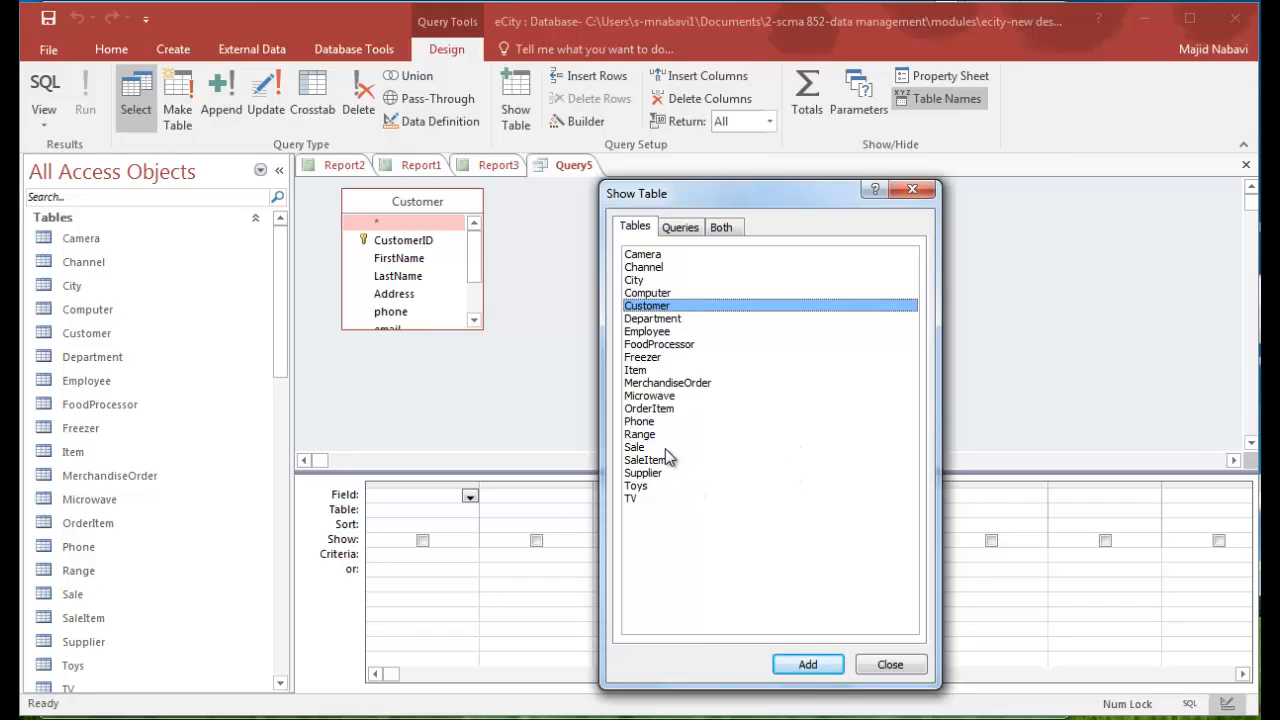
double_click(647, 449)
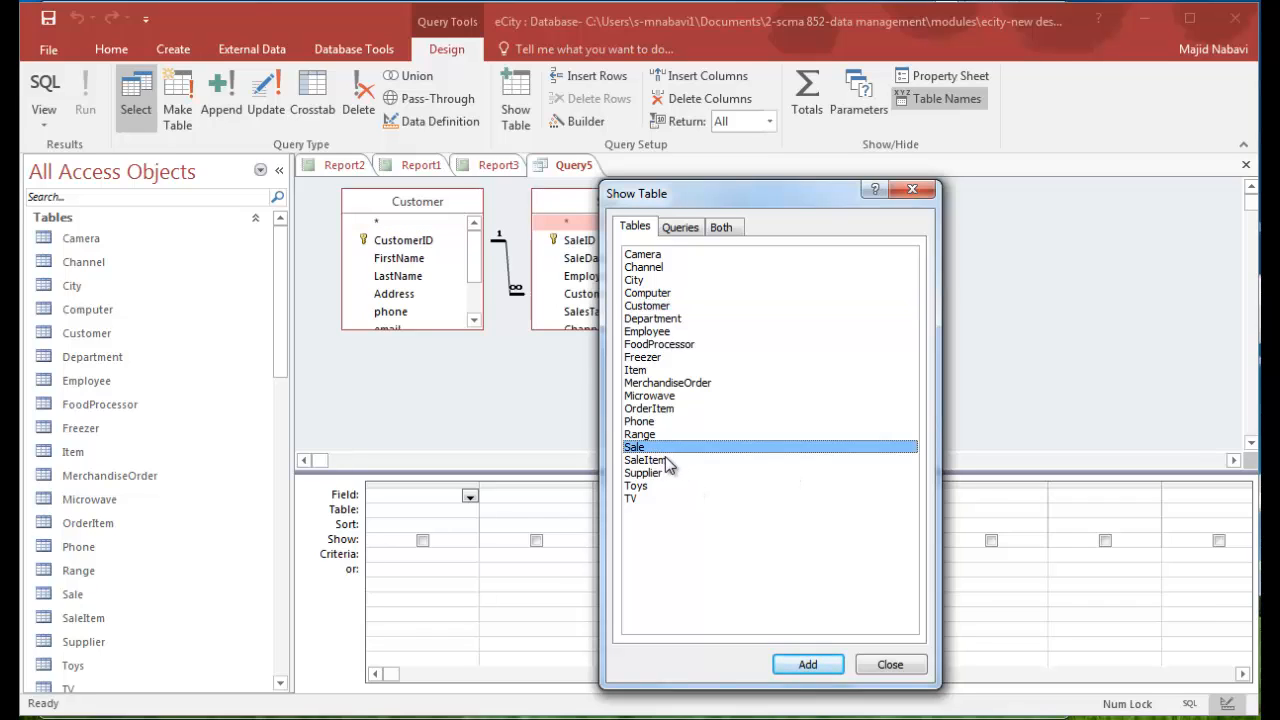
double_click(665, 462)
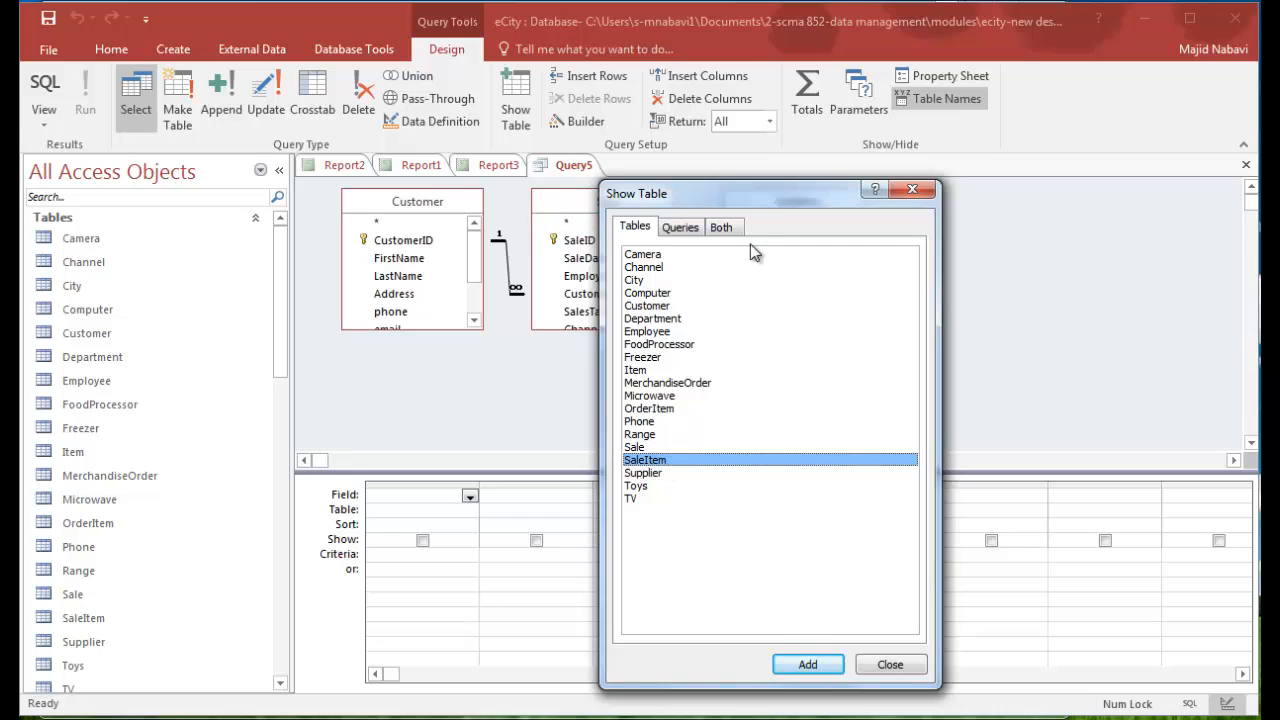
drag(763, 196, 1046, 194)
click(1163, 660)
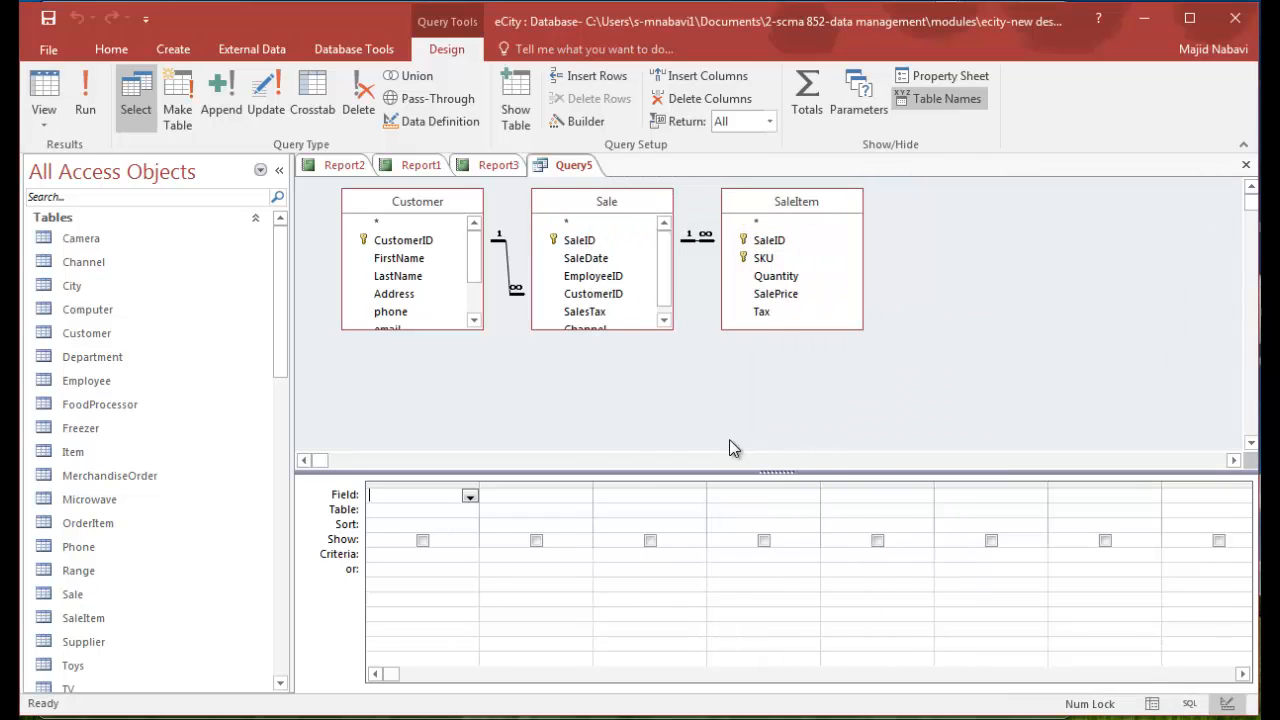
- Enlarge the Sale and Customer field lists and add CustomerID, FirstName and LastName from Customer to the query
drag(667, 327, 676, 378)
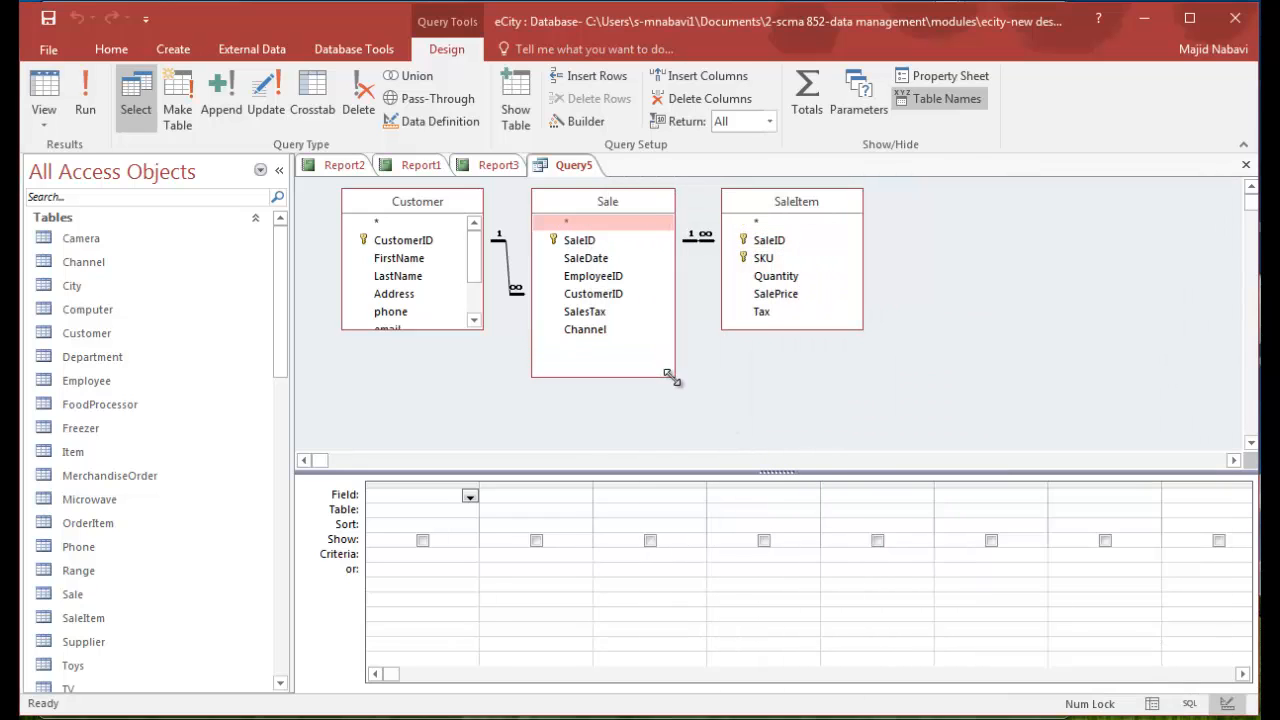
click(478, 325)
drag(478, 325, 487, 378)
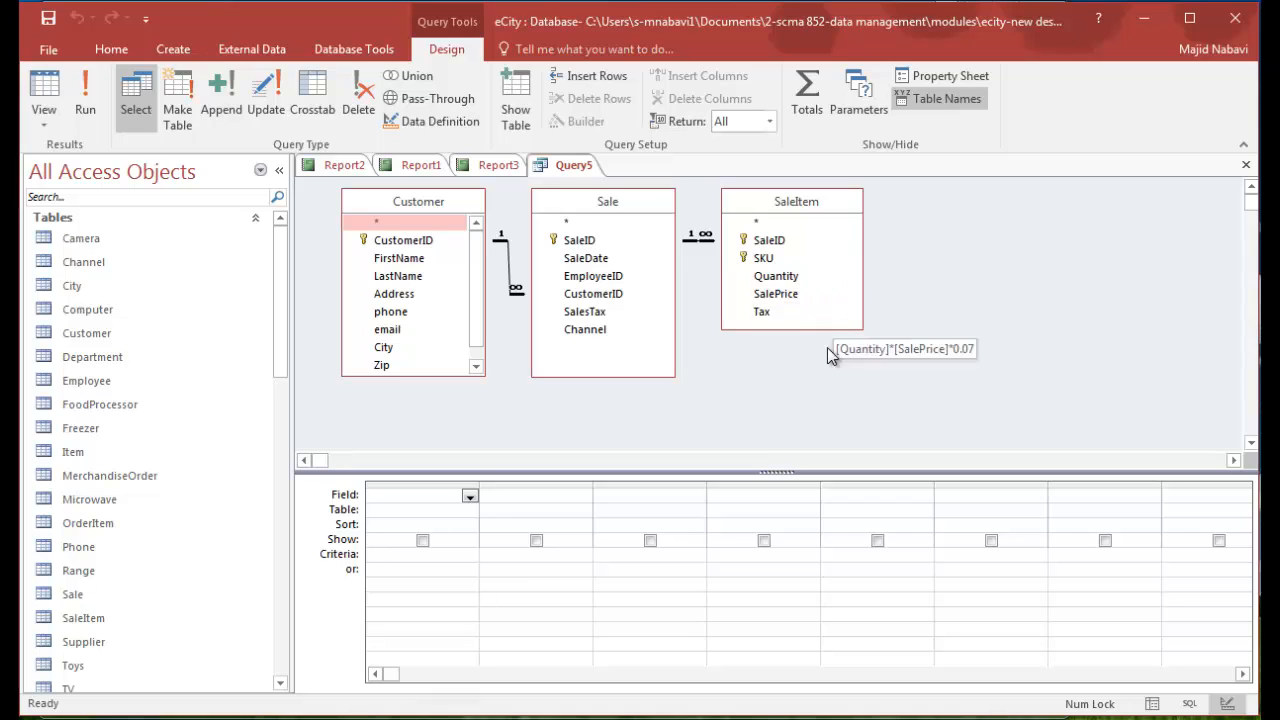
double_click(406, 241)
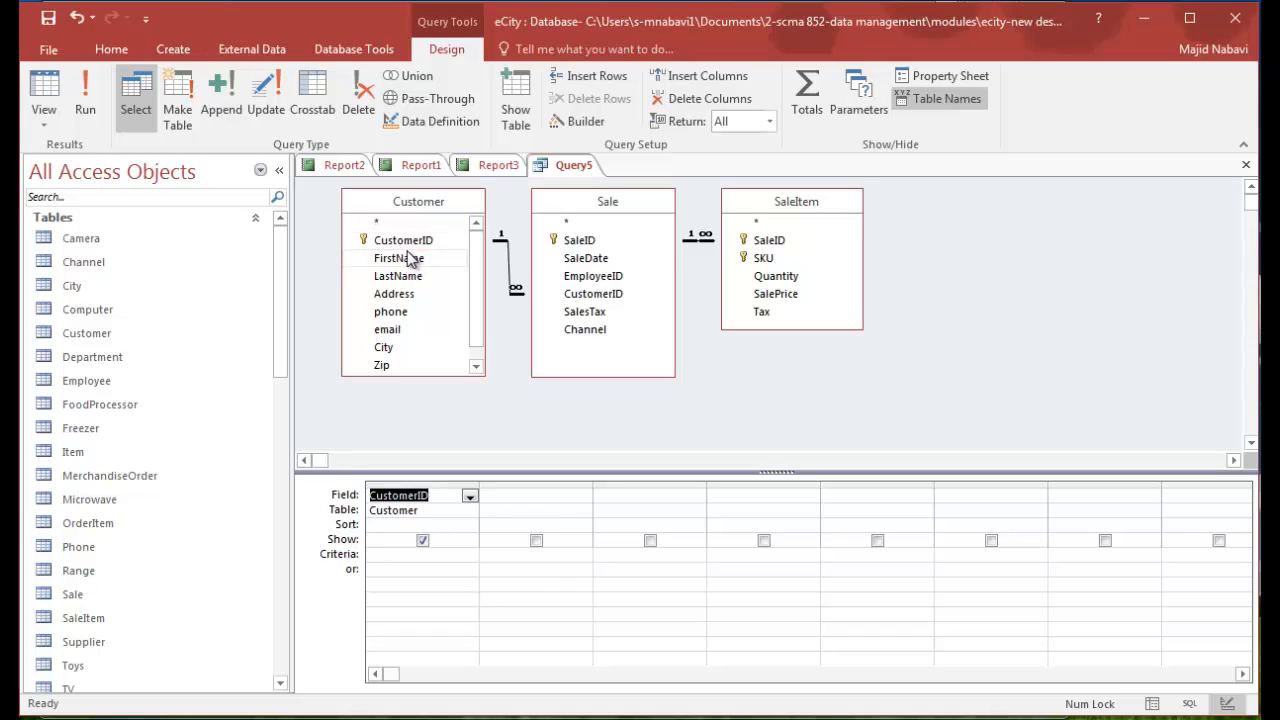
double_click(410, 258)
double_click(410, 276)
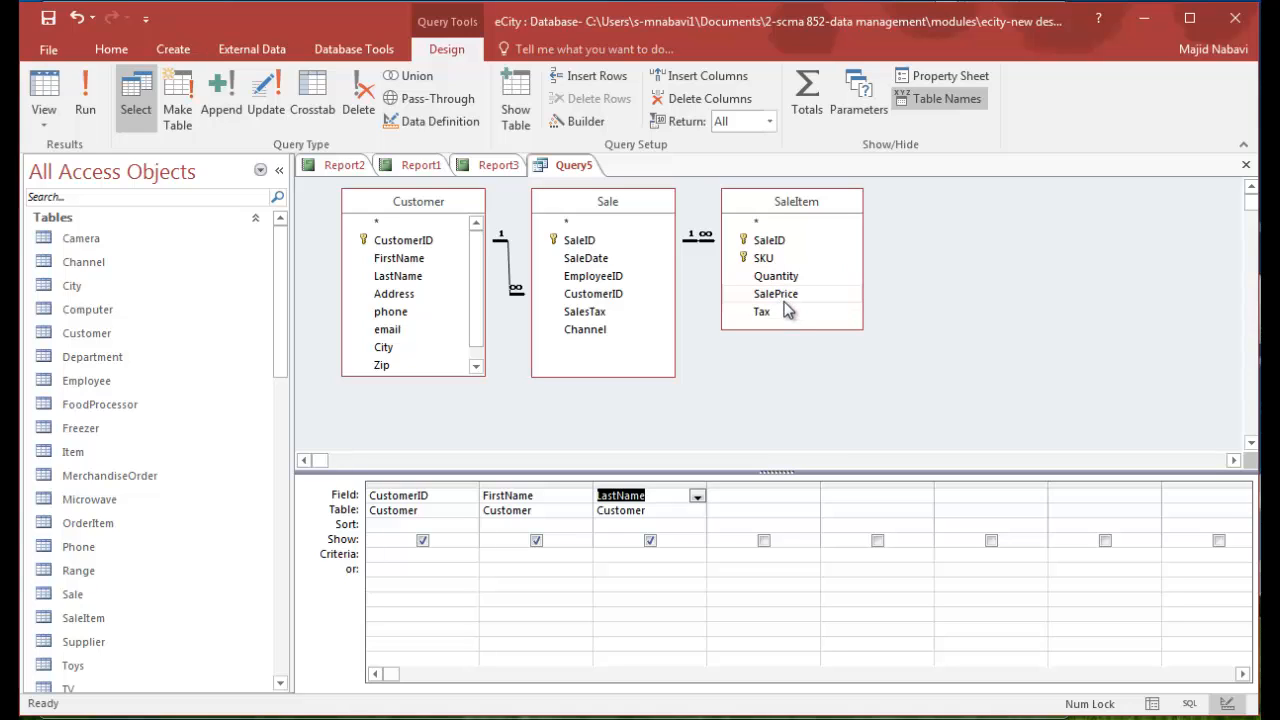
- Switch the query to SQL view and append SUM(Quantity*SalePRice) AS Total_Purchase to the SELECT list
right_click(740, 390)
click(773, 401)
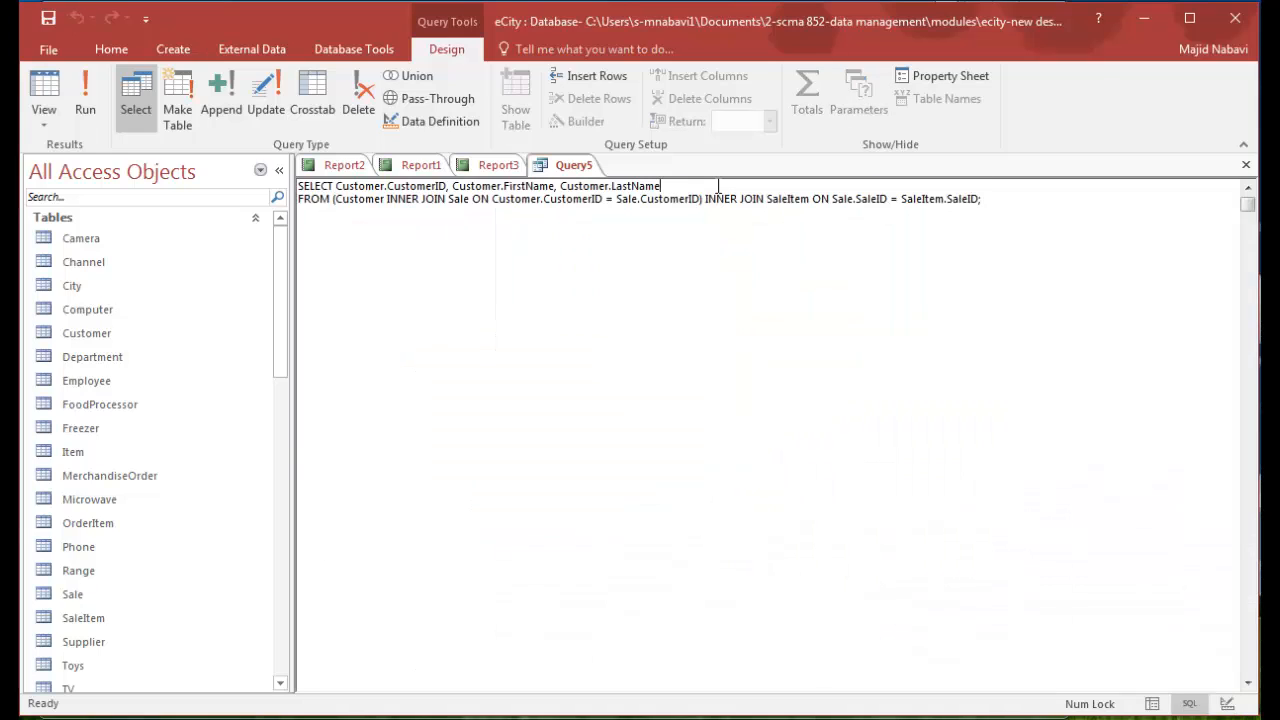
text(, SUM(Quantity*SalePRice) AS)
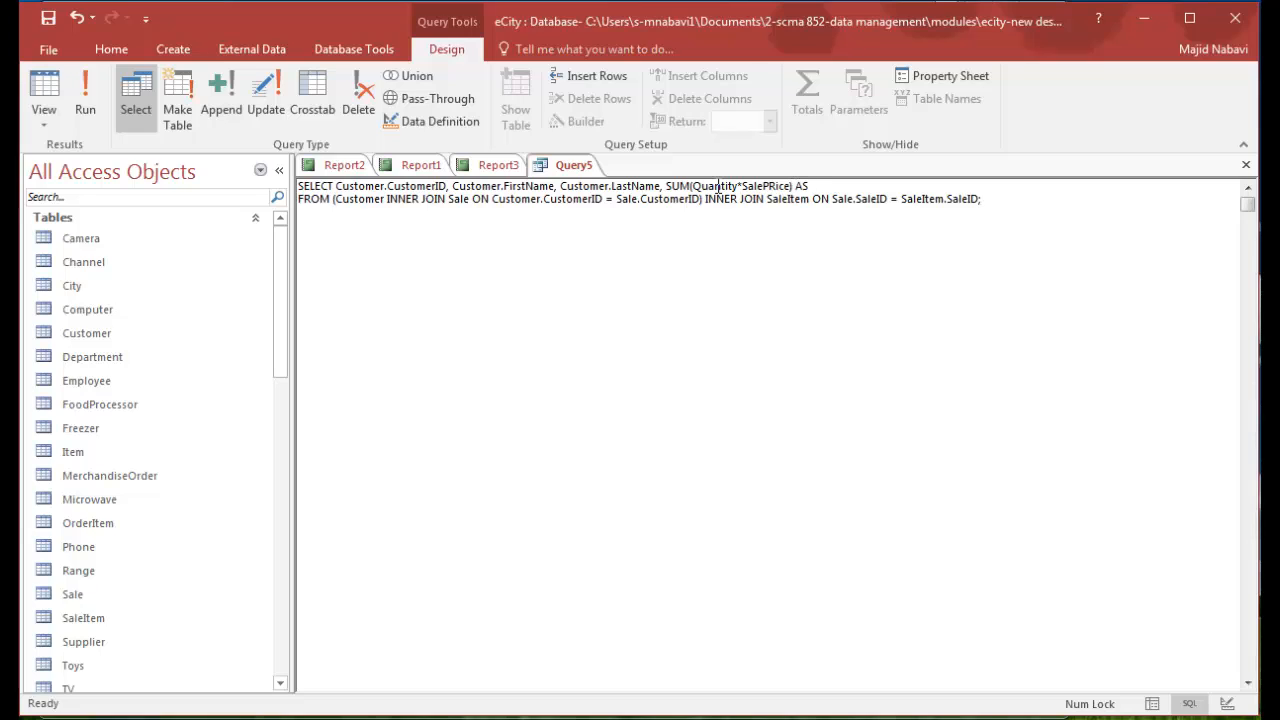
text(tal_Purchase)
- Add the clause GROUP BY Customer.CustomerID, Customer.FirstName, Customer.LastName at the end of the SQL statement
click(979, 200)
key(Return)
text(GROUP B)
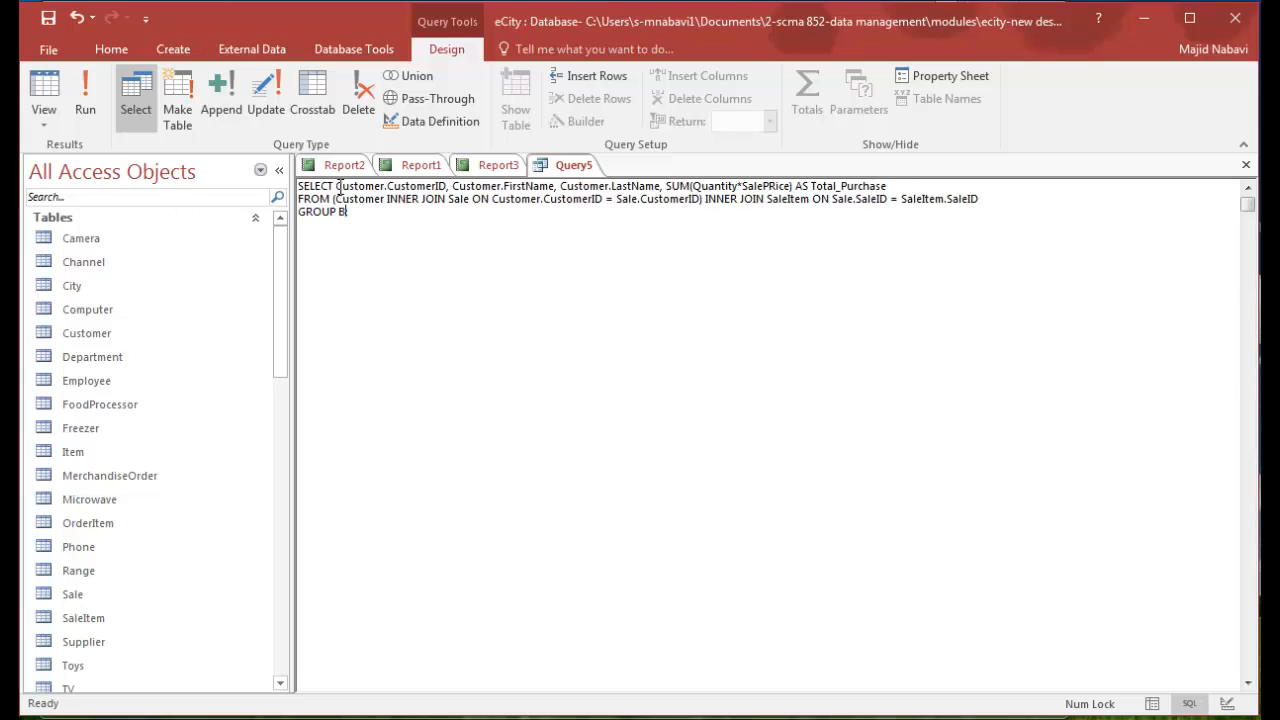
text(Y ;)
drag(336, 186, 660, 189)
key(ctrl+c)
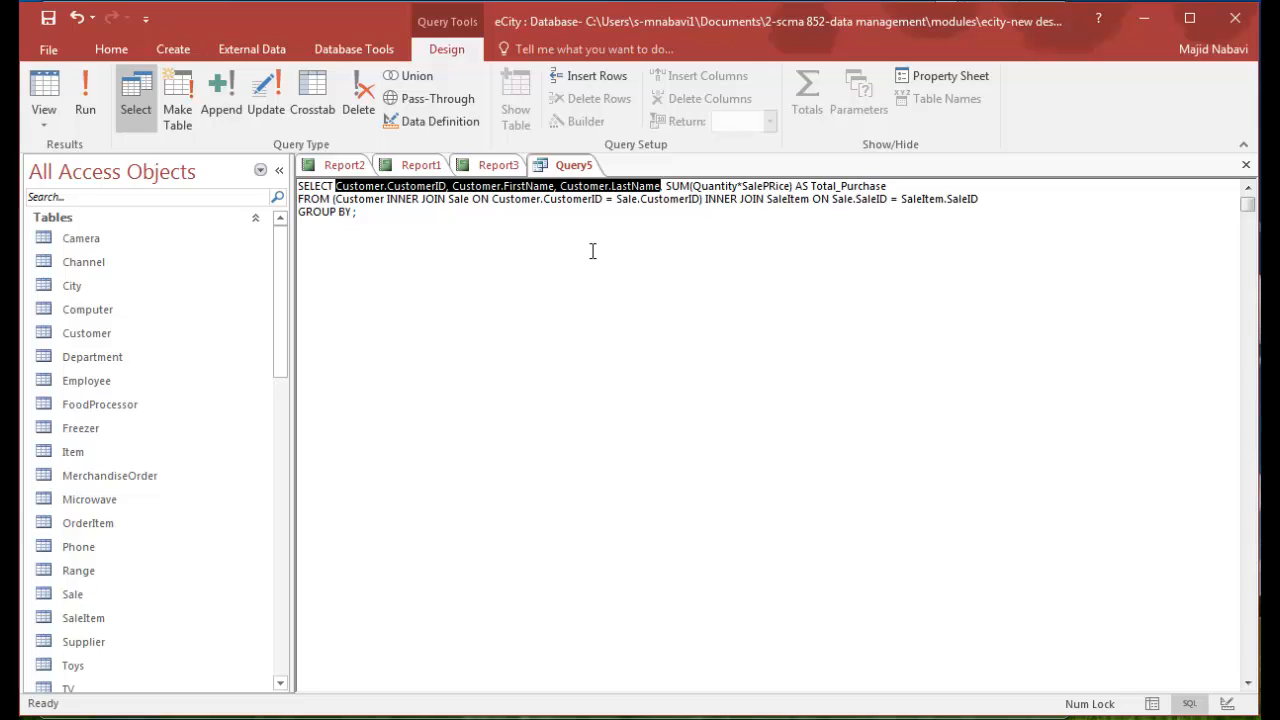
click(355, 213)
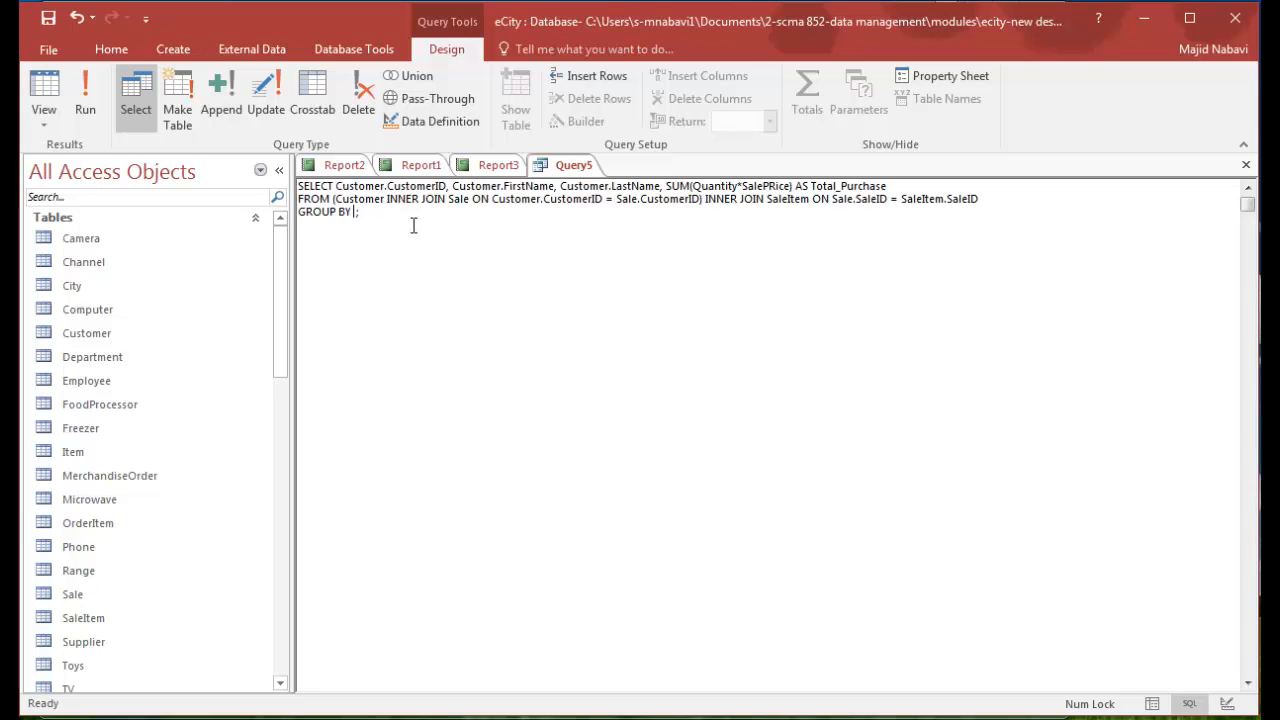
key(ctrl+v)
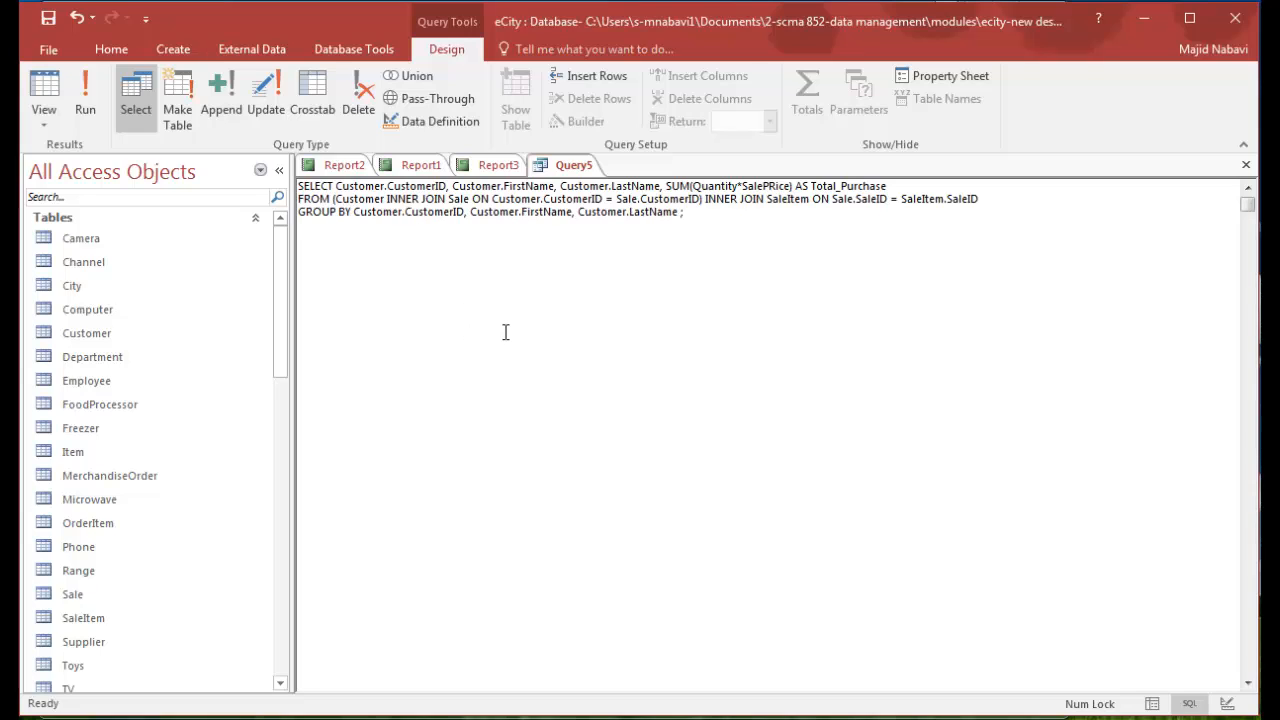
key(BackSpace)
- Run the query, then close it and save it as Customer_Sales_Report
click(84, 110)
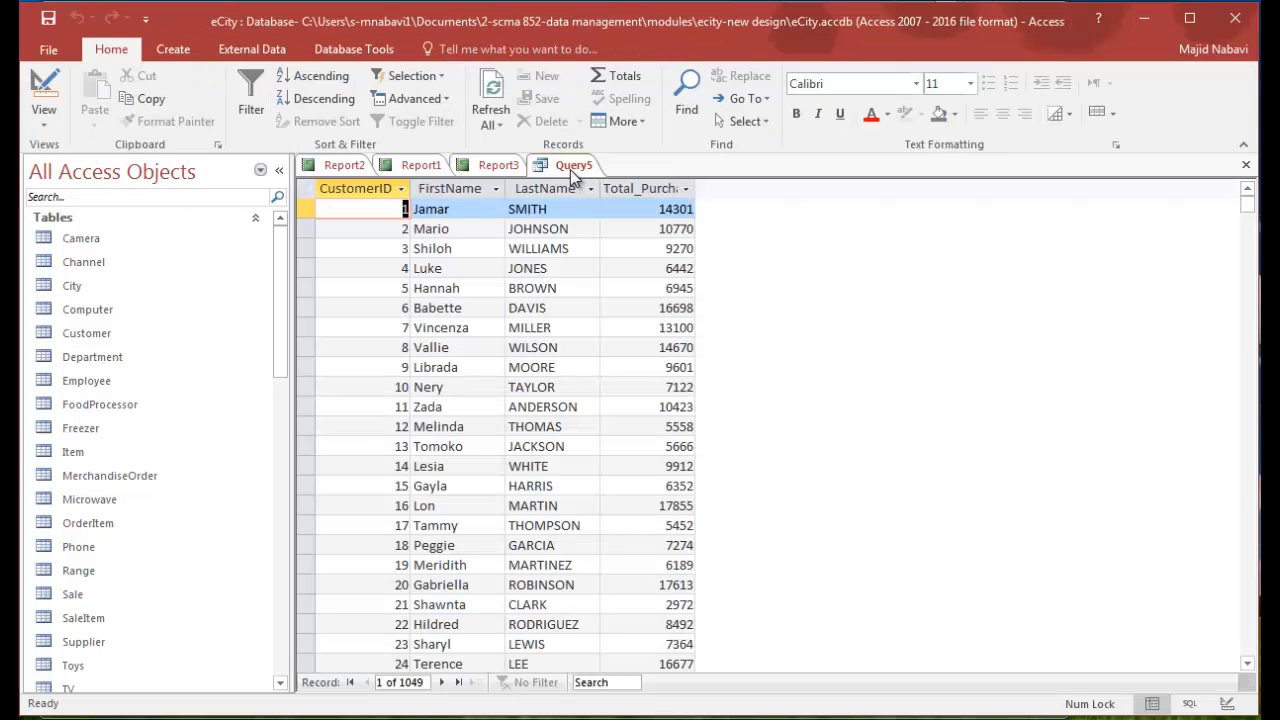
click(1245, 164)
click(622, 423)
text(Customer_Sales_Report)
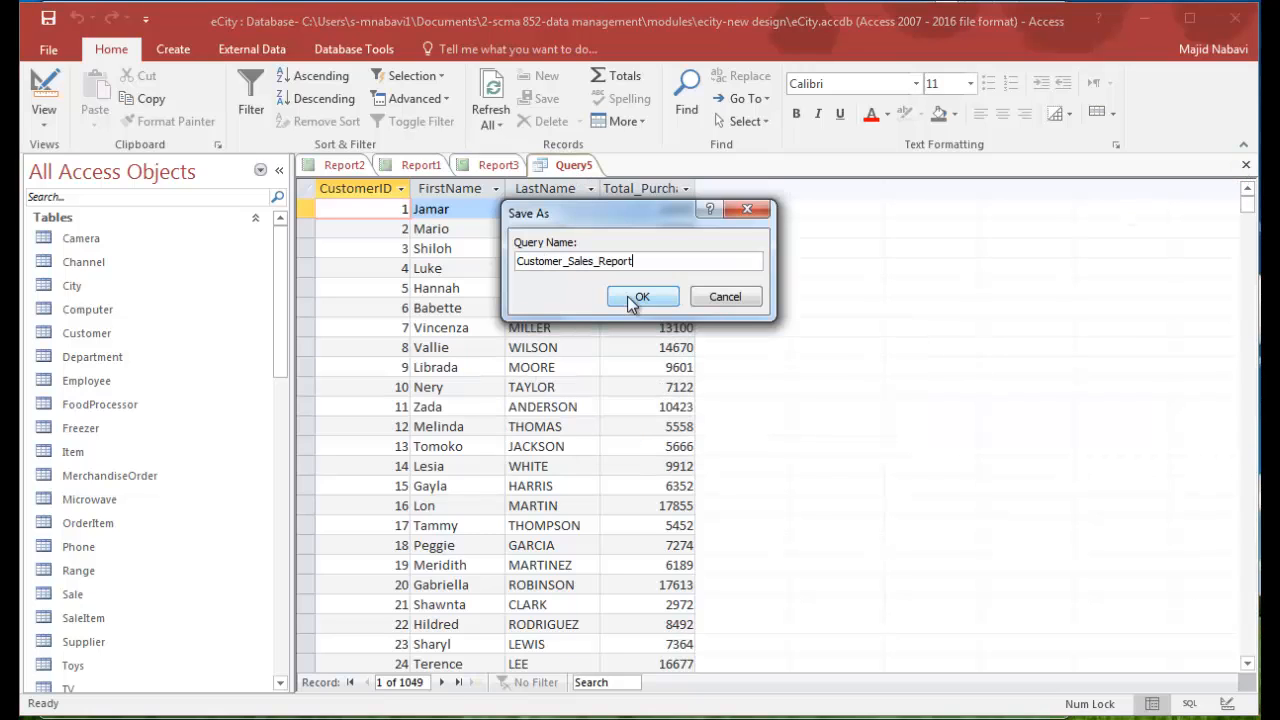
click(643, 296)
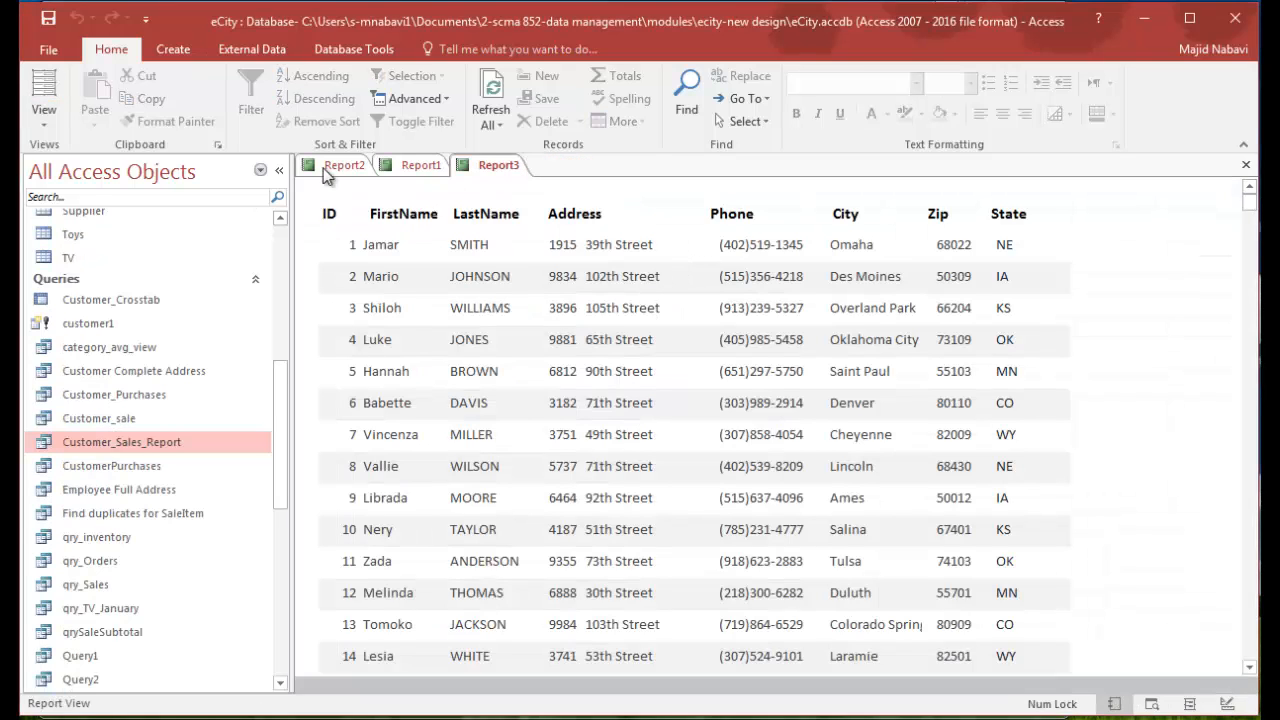
- Create a basic report from the Customer_Sales_Report query and select its LastName column header
click(80, 451)
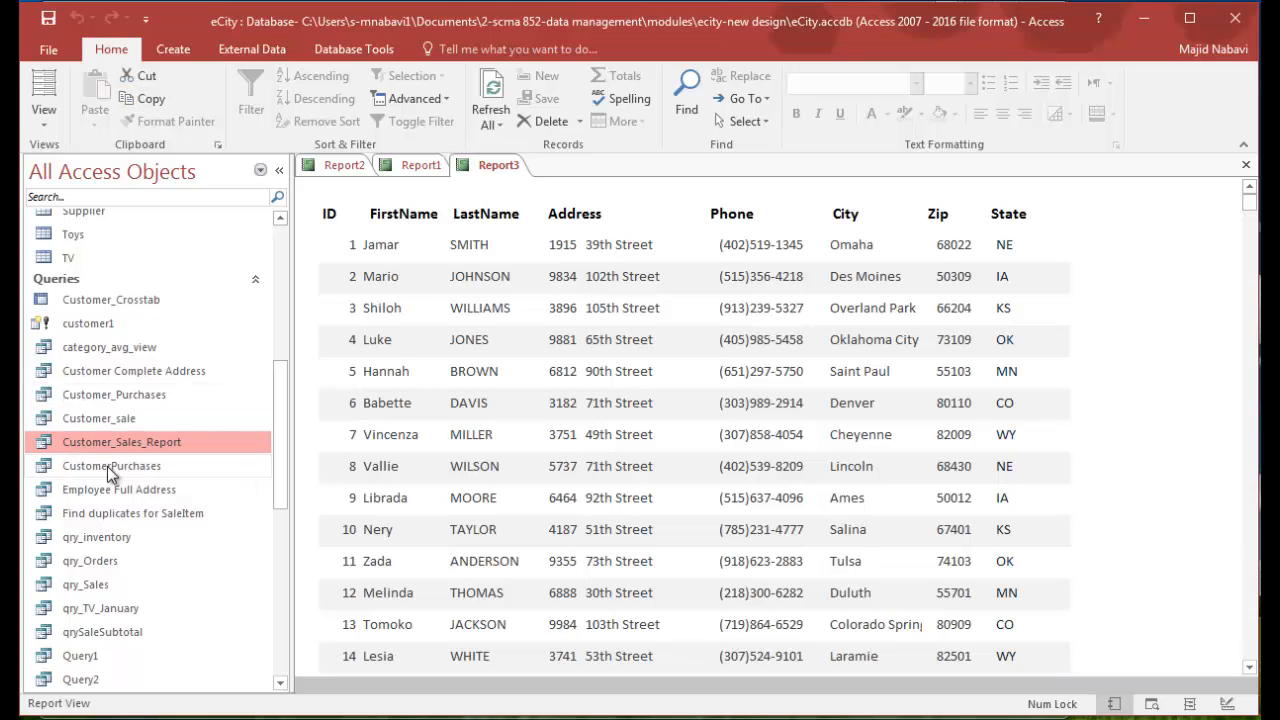
click(173, 49)
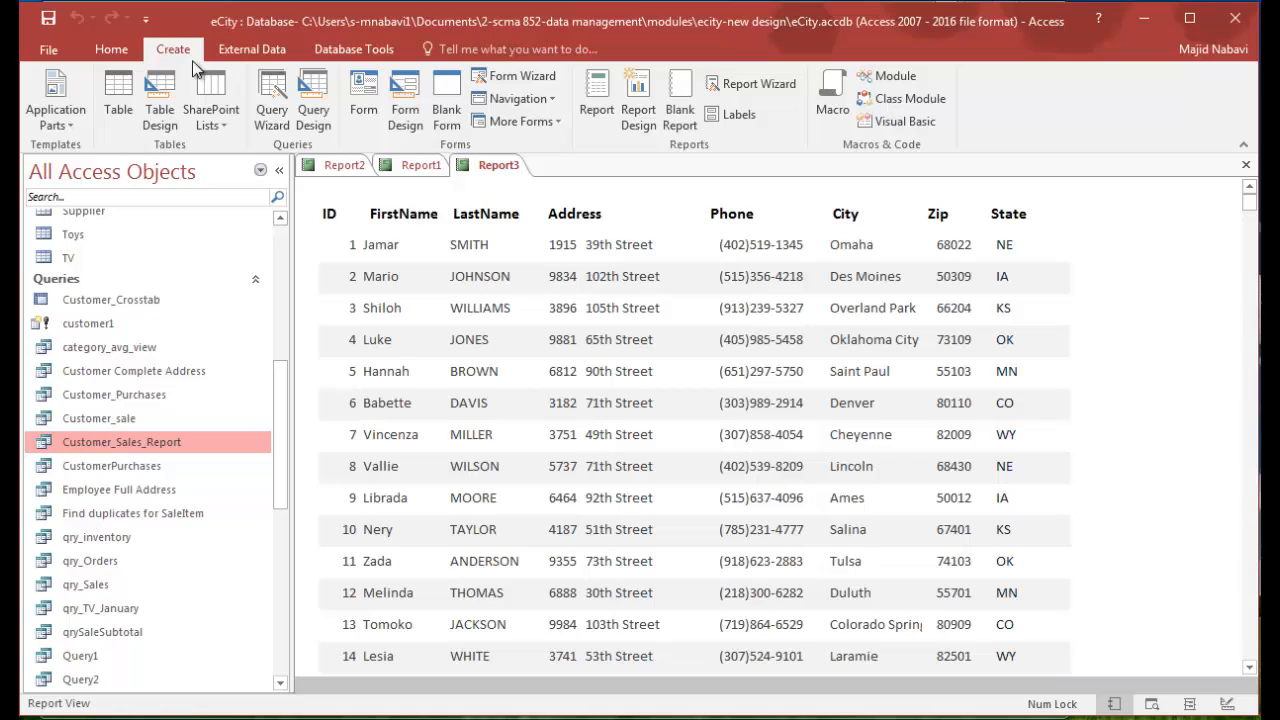
click(598, 94)
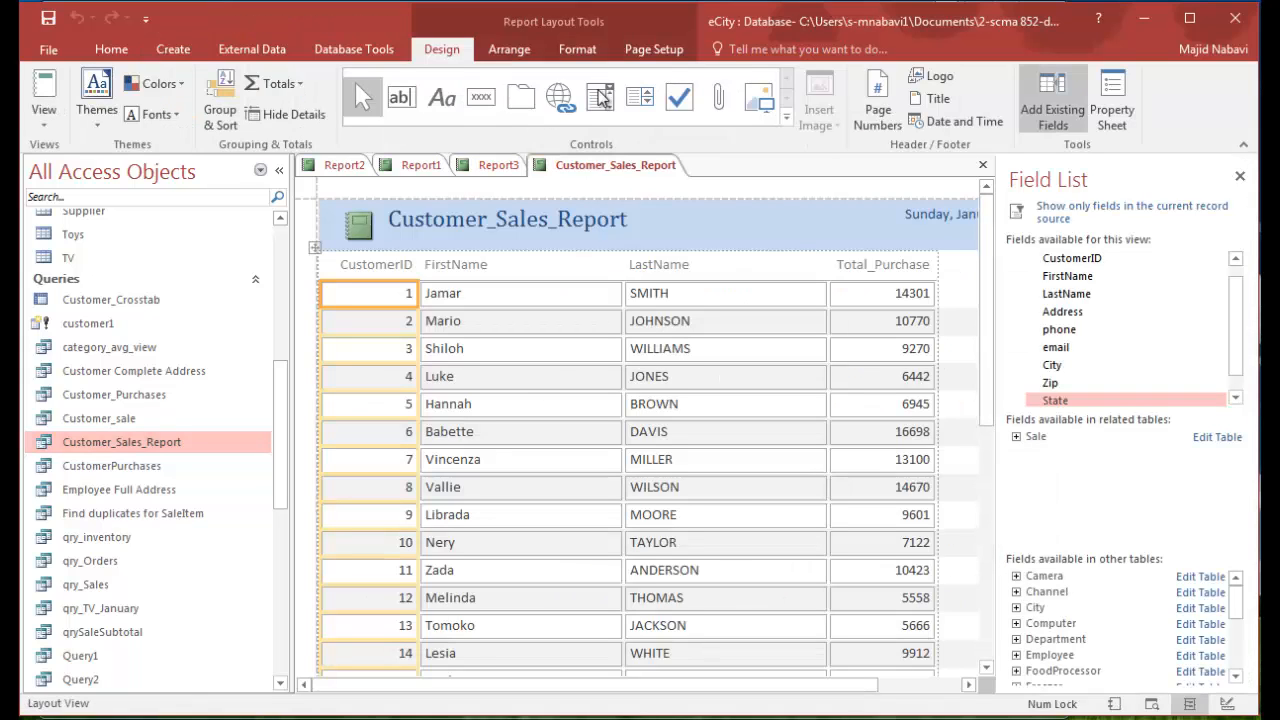
click(757, 265)
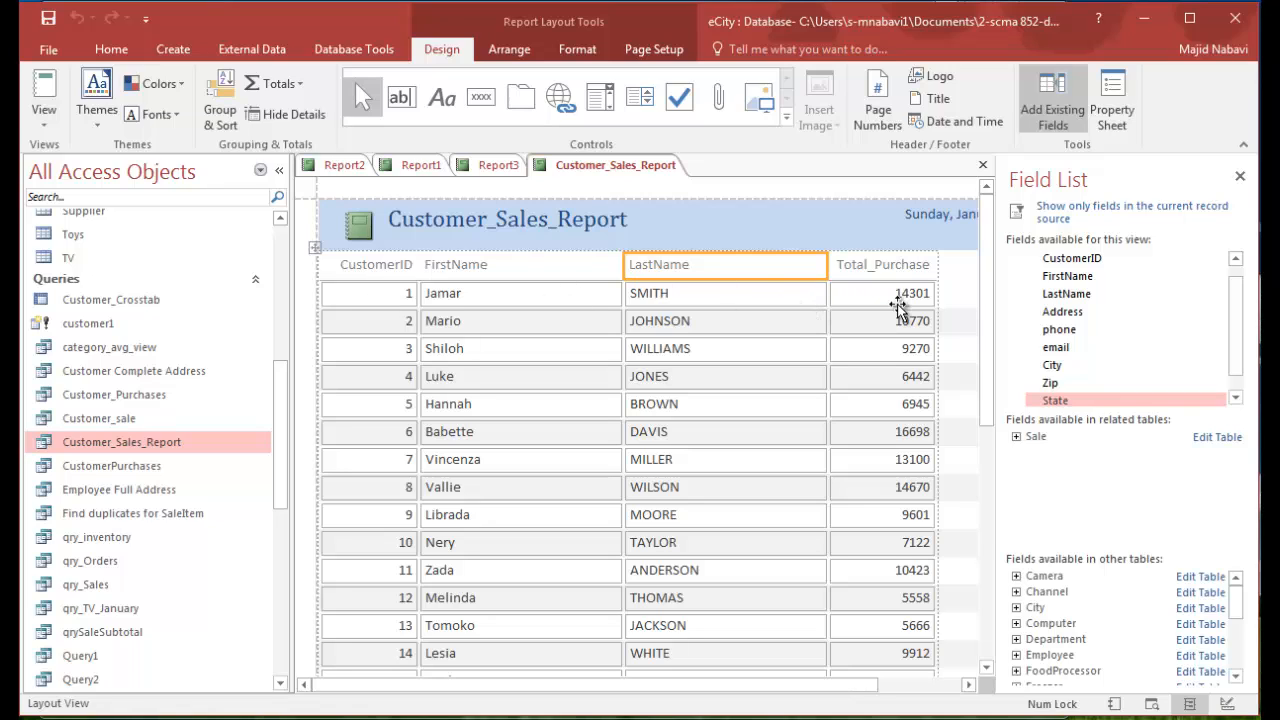
- In the report's Design View, give all the Page Header labels and Detail fields a transparent shape outline
right_click(612, 170)
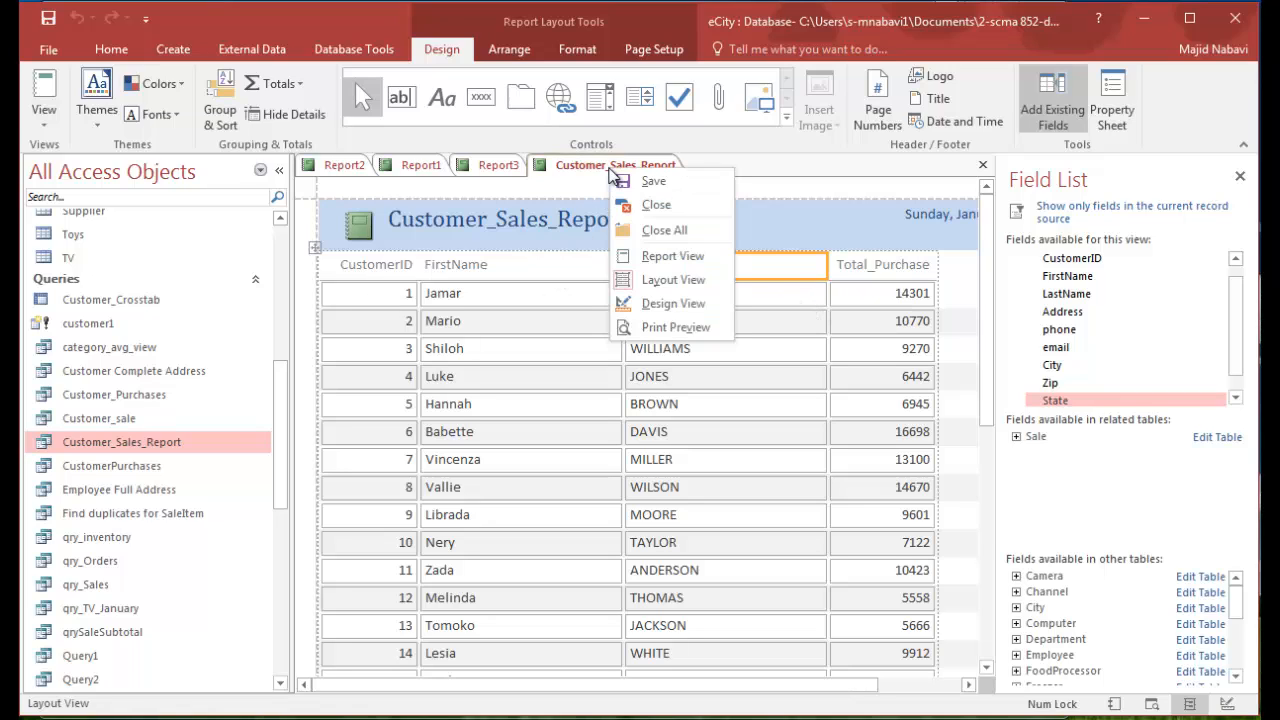
click(656, 305)
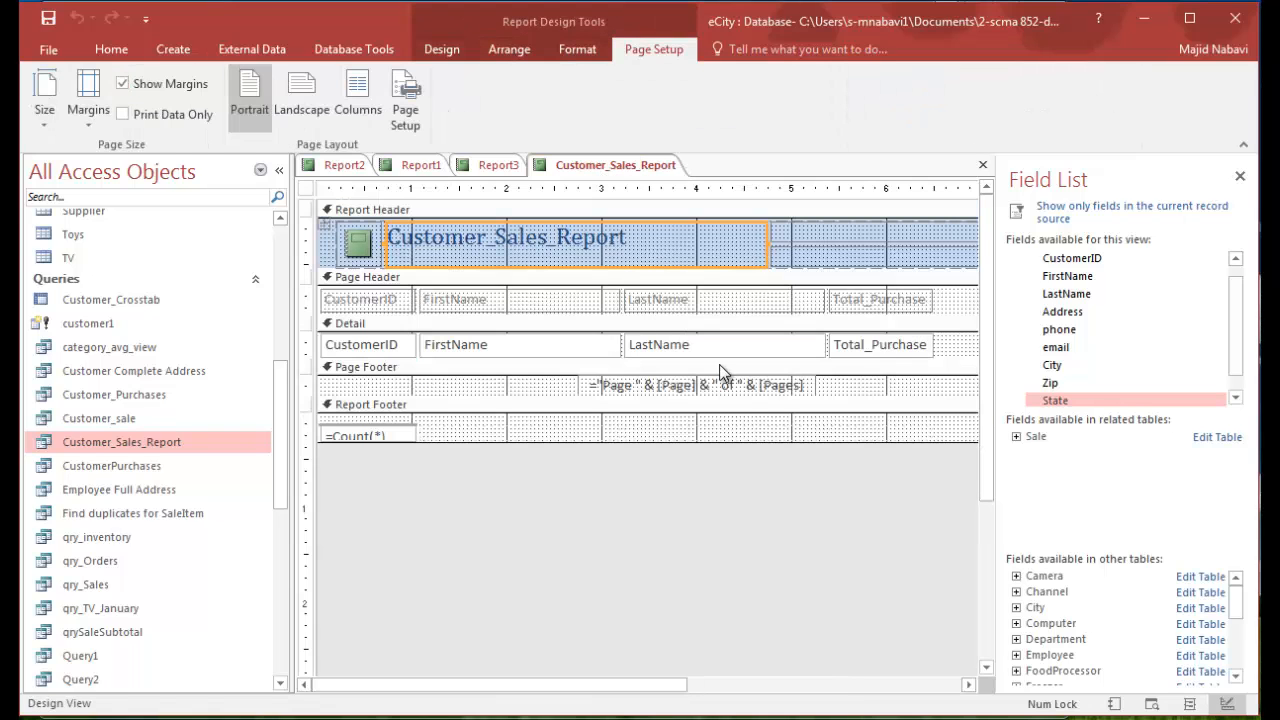
click(953, 302)
drag(963, 297, 314, 362)
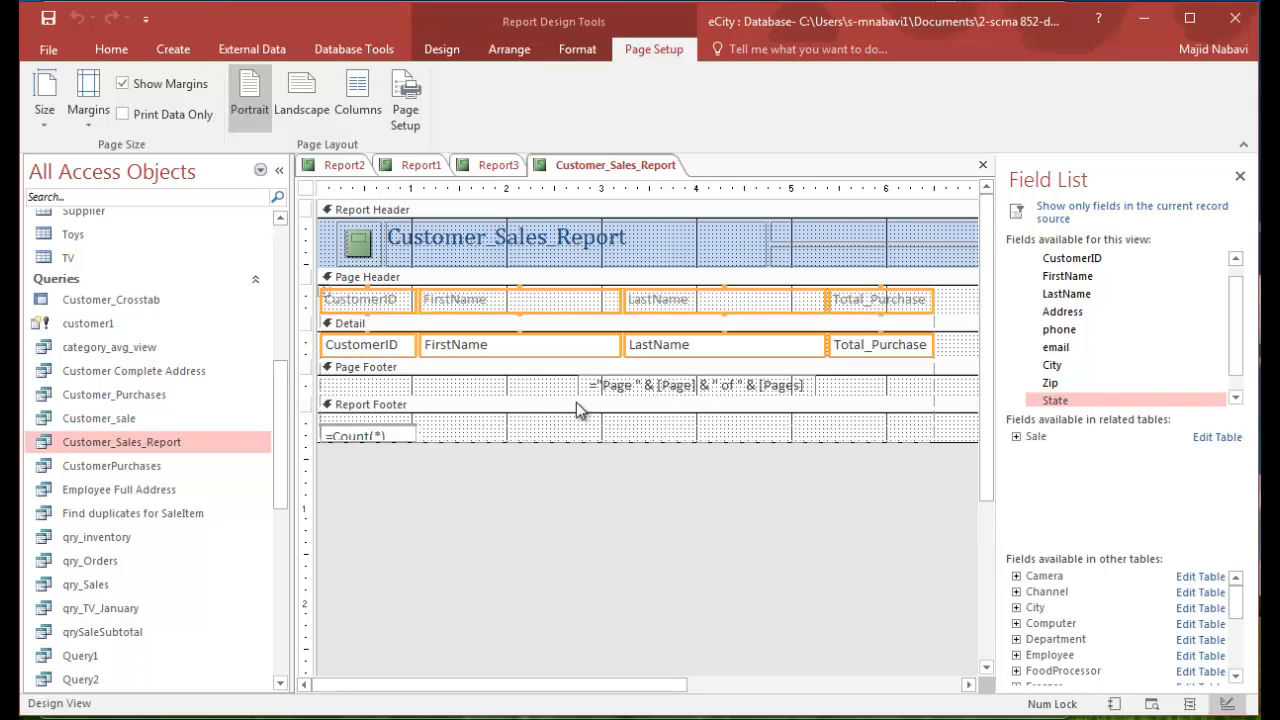
click(590, 47)
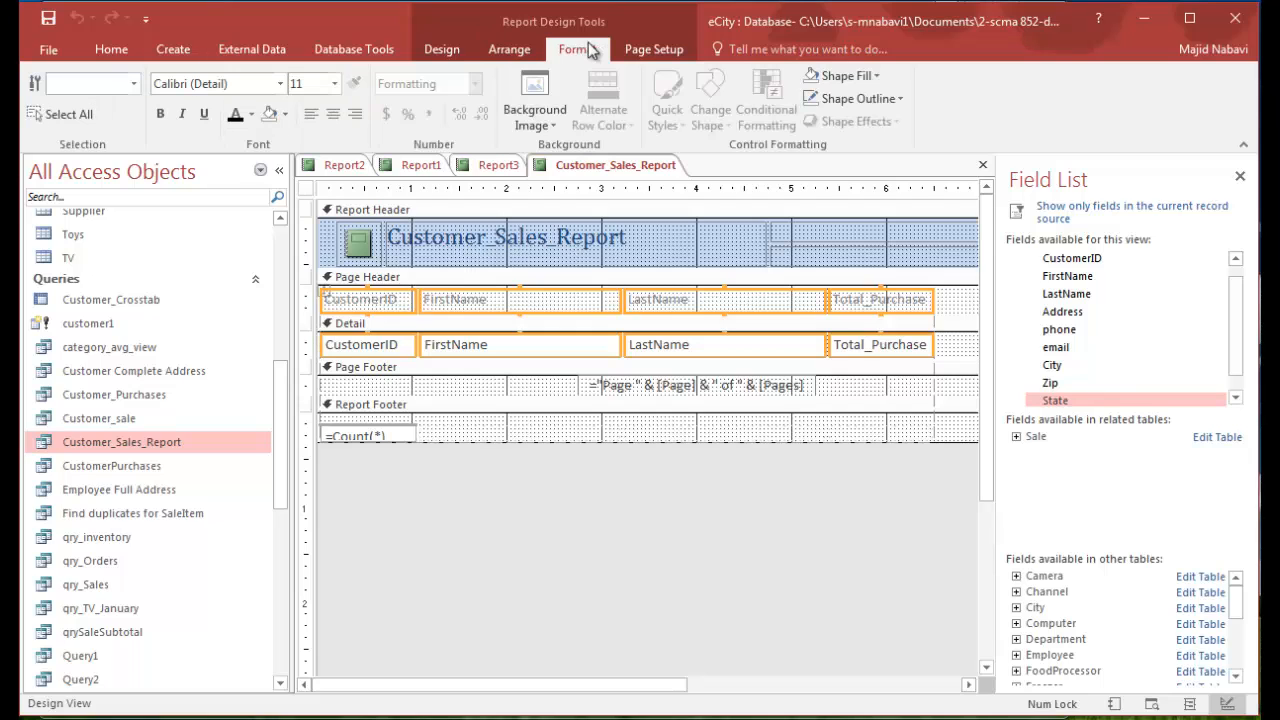
click(895, 99)
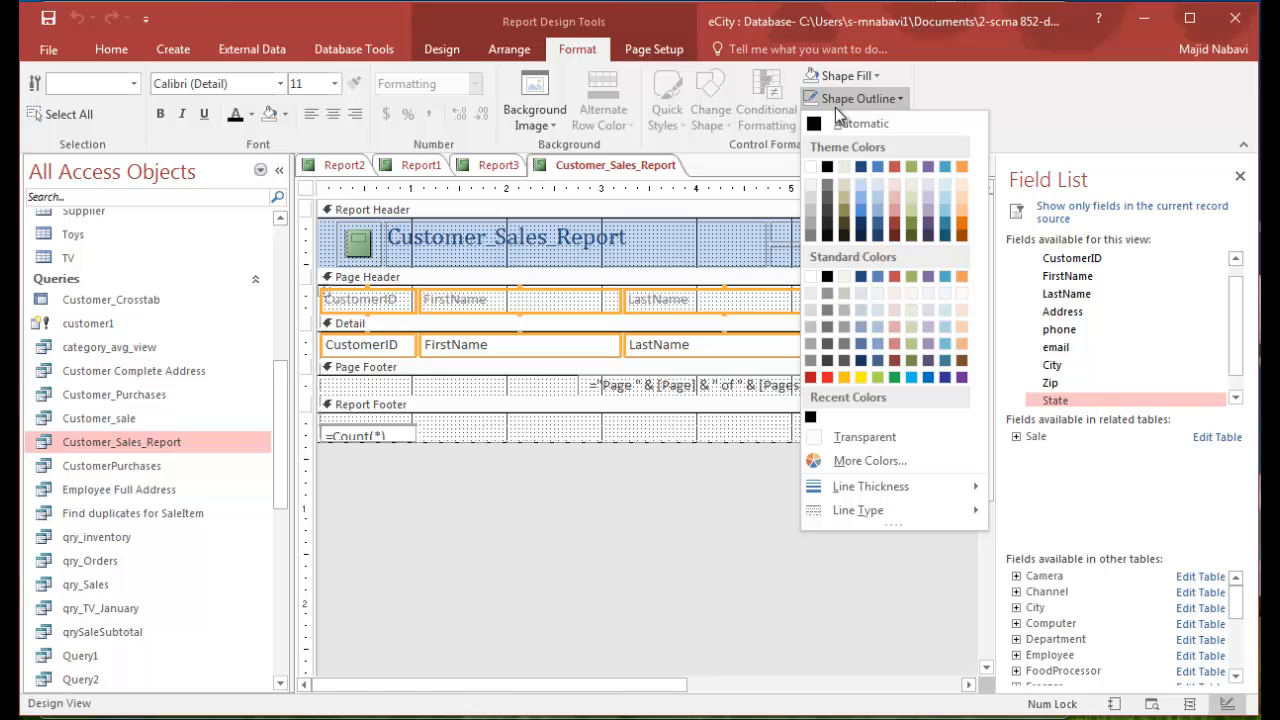
click(857, 439)
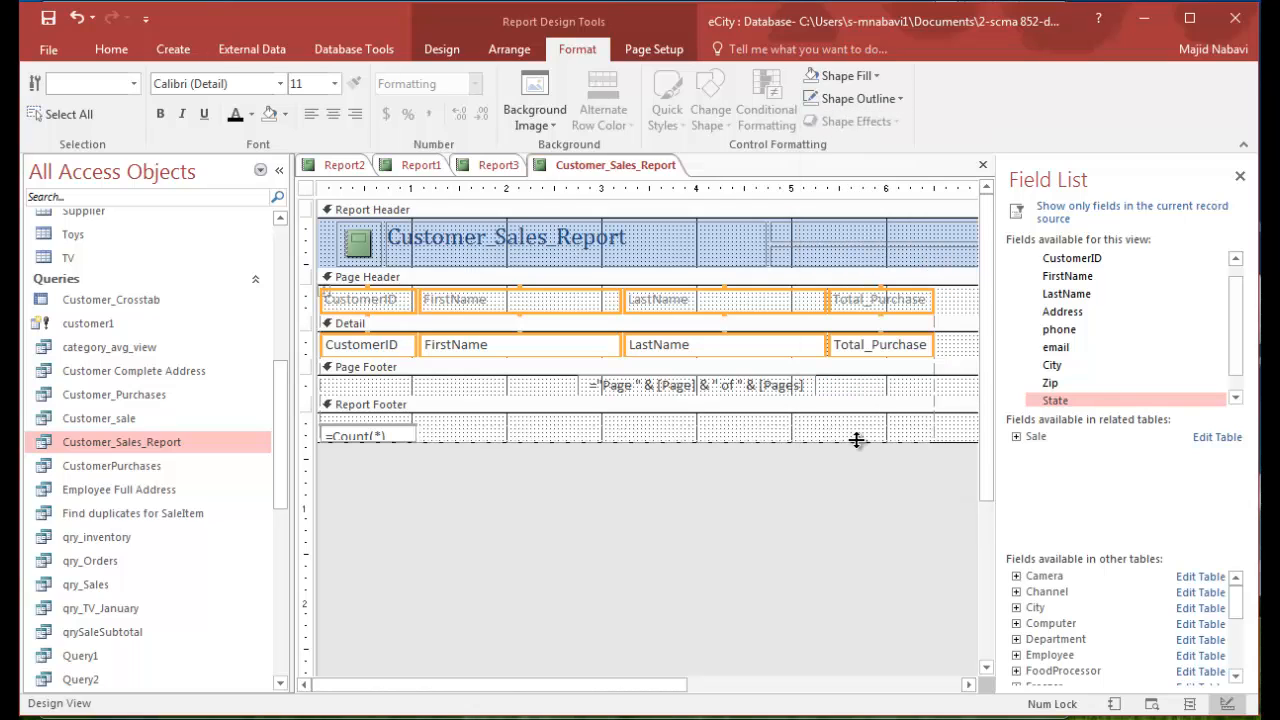
- Format the four Page Header labels in Calibri (Detail), black font colour, size 12
click(950, 305)
drag(957, 305, 318, 308)
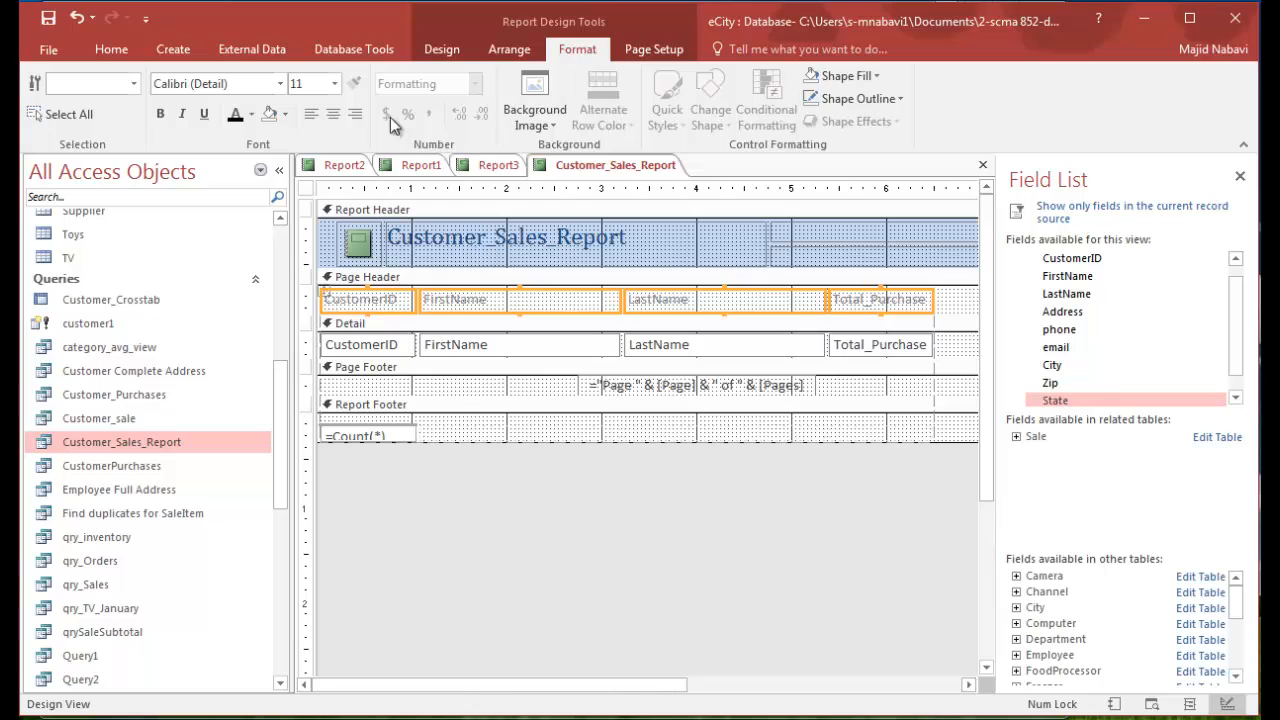
click(280, 84)
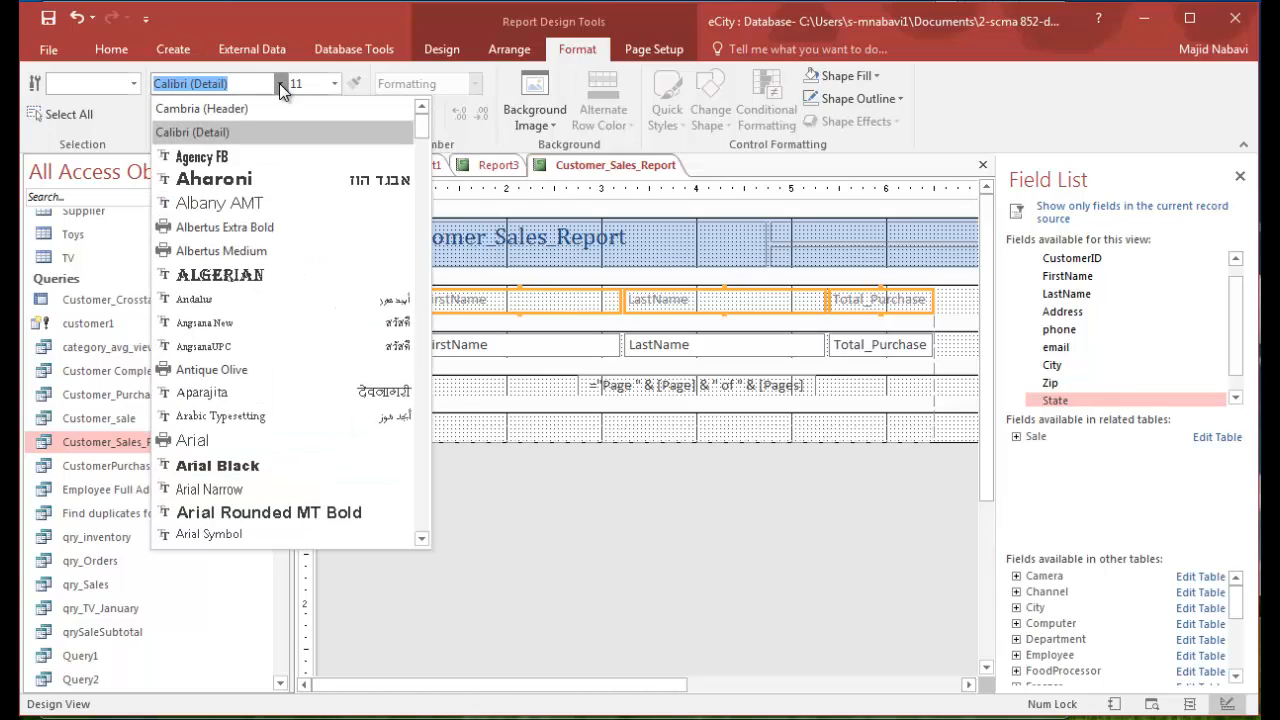
click(192, 132)
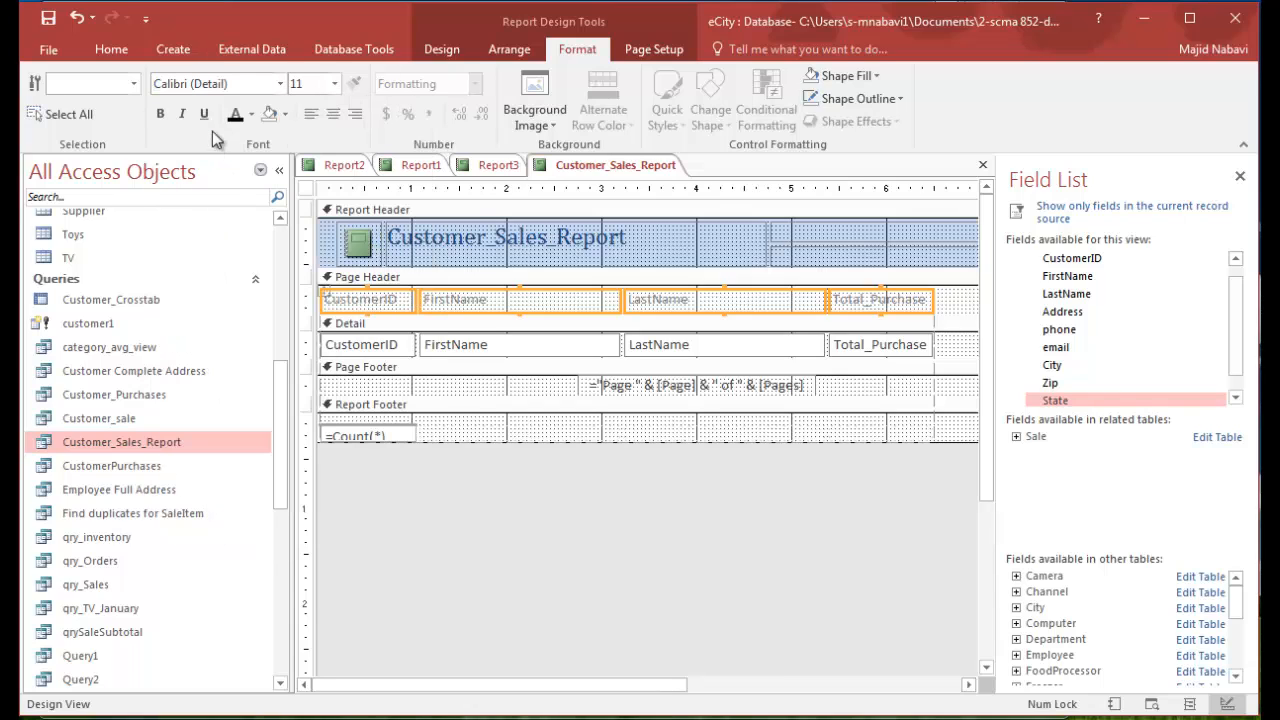
click(236, 115)
click(335, 84)
click(310, 182)
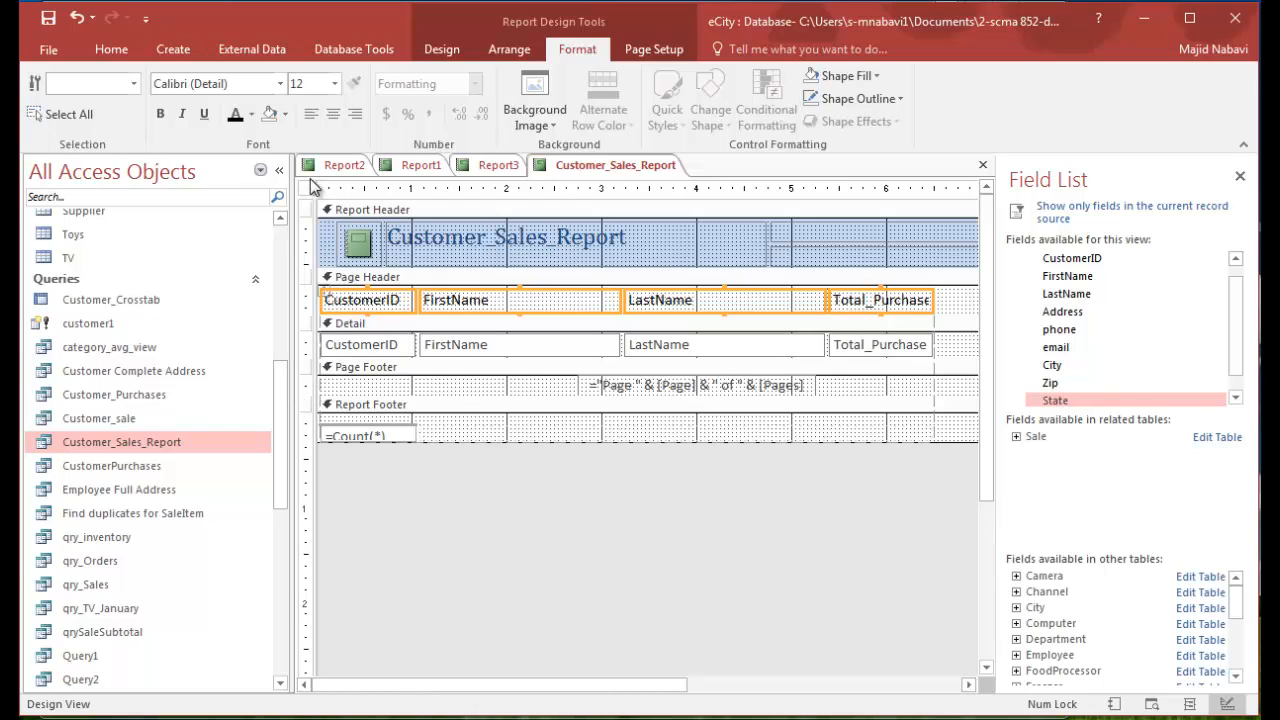
- Replace the logo in the Report Header with the Chrysanthemum sample picture and switch to Report View
double_click(360, 244)
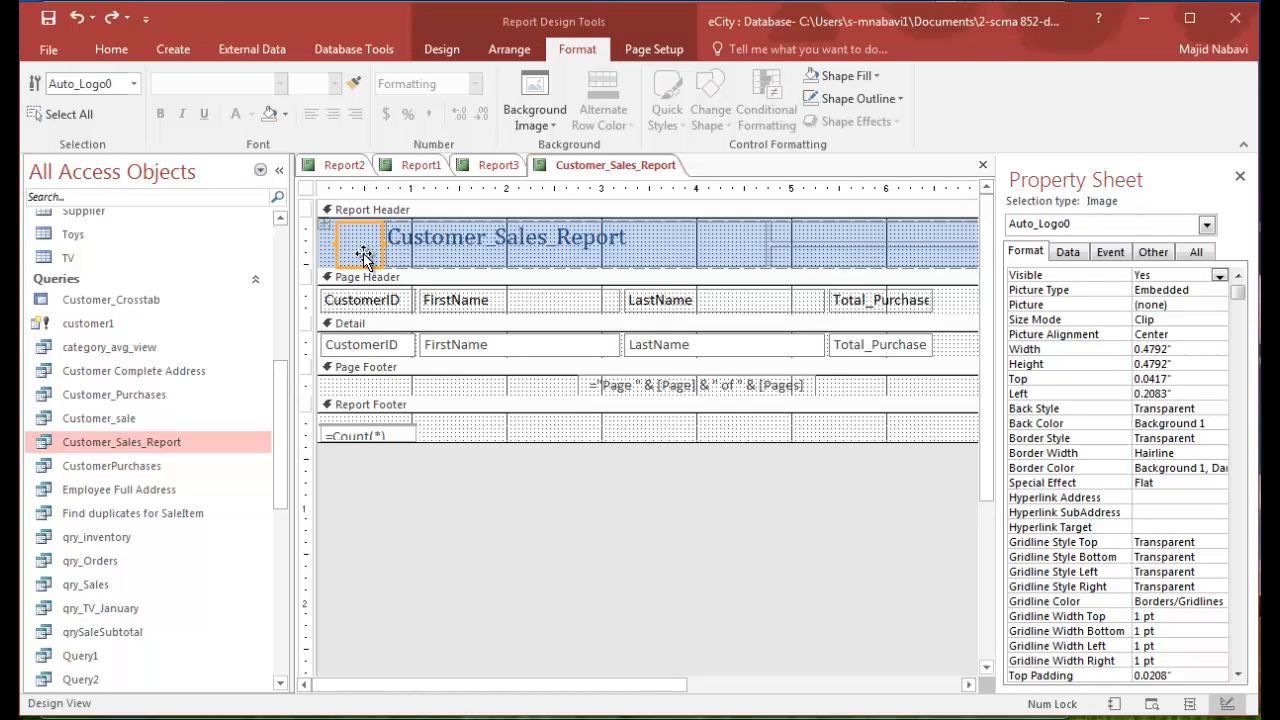
click(441, 49)
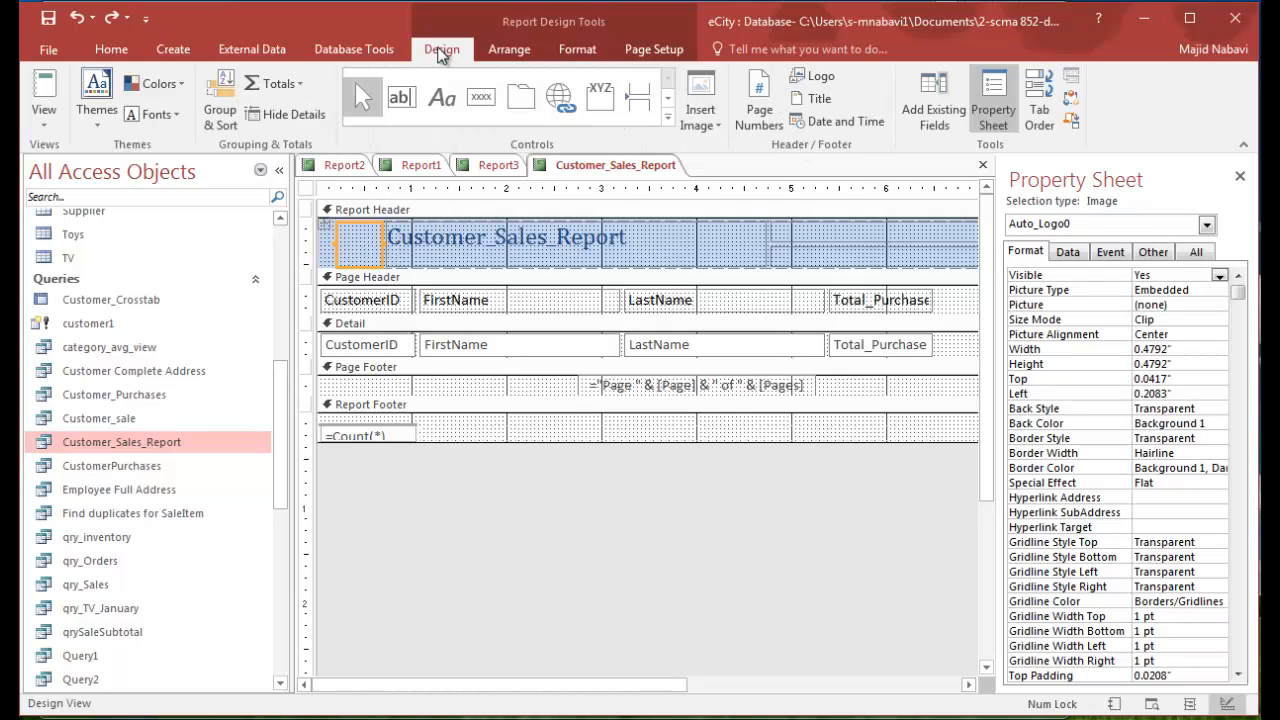
click(714, 126)
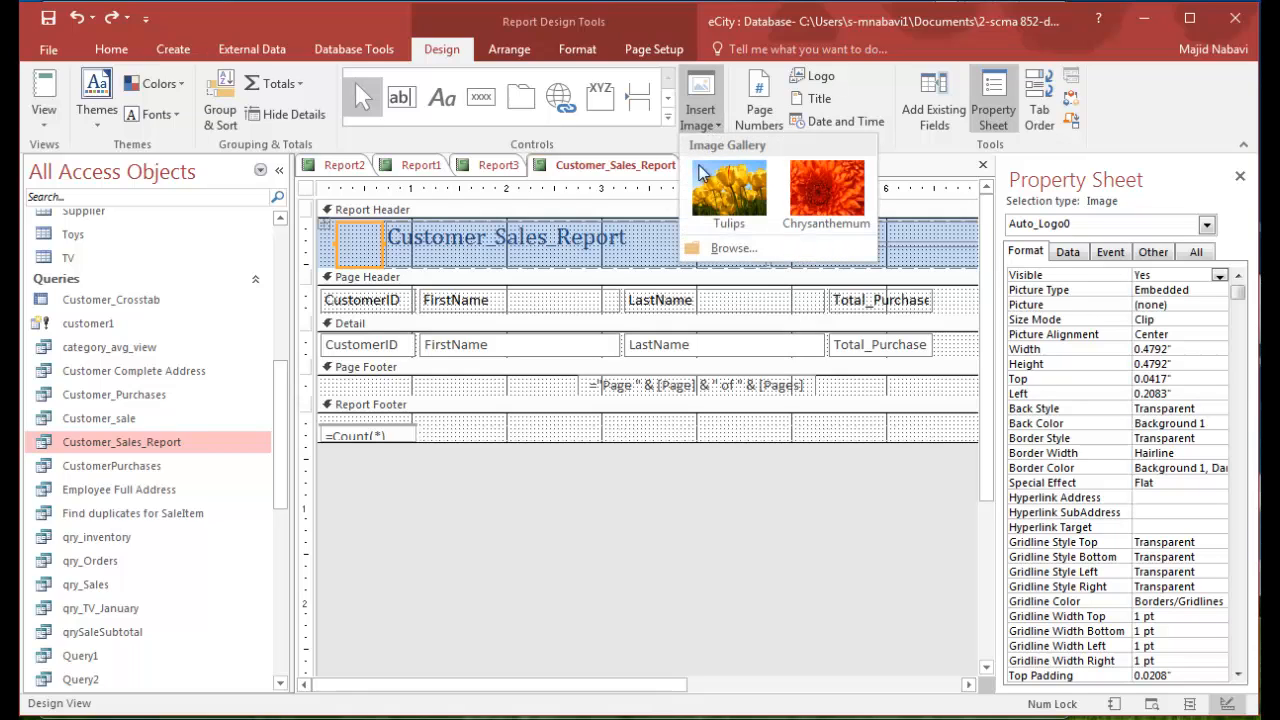
click(732, 249)
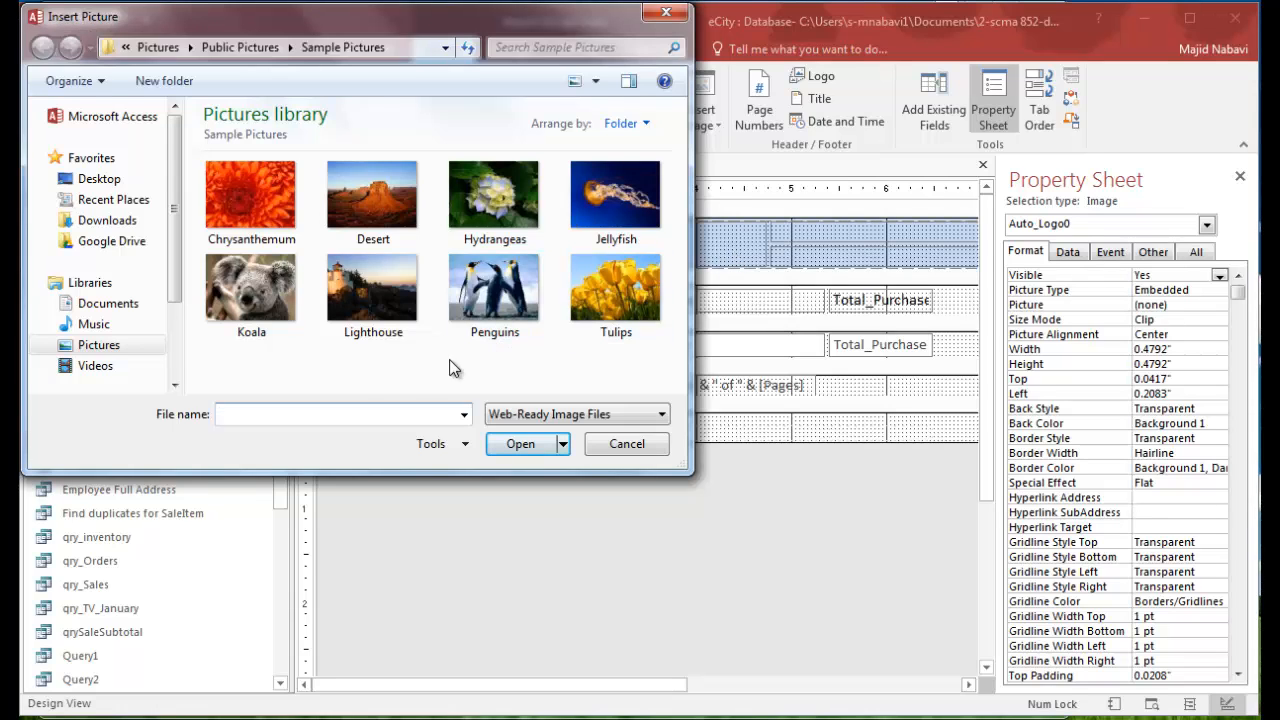
double_click(238, 196)
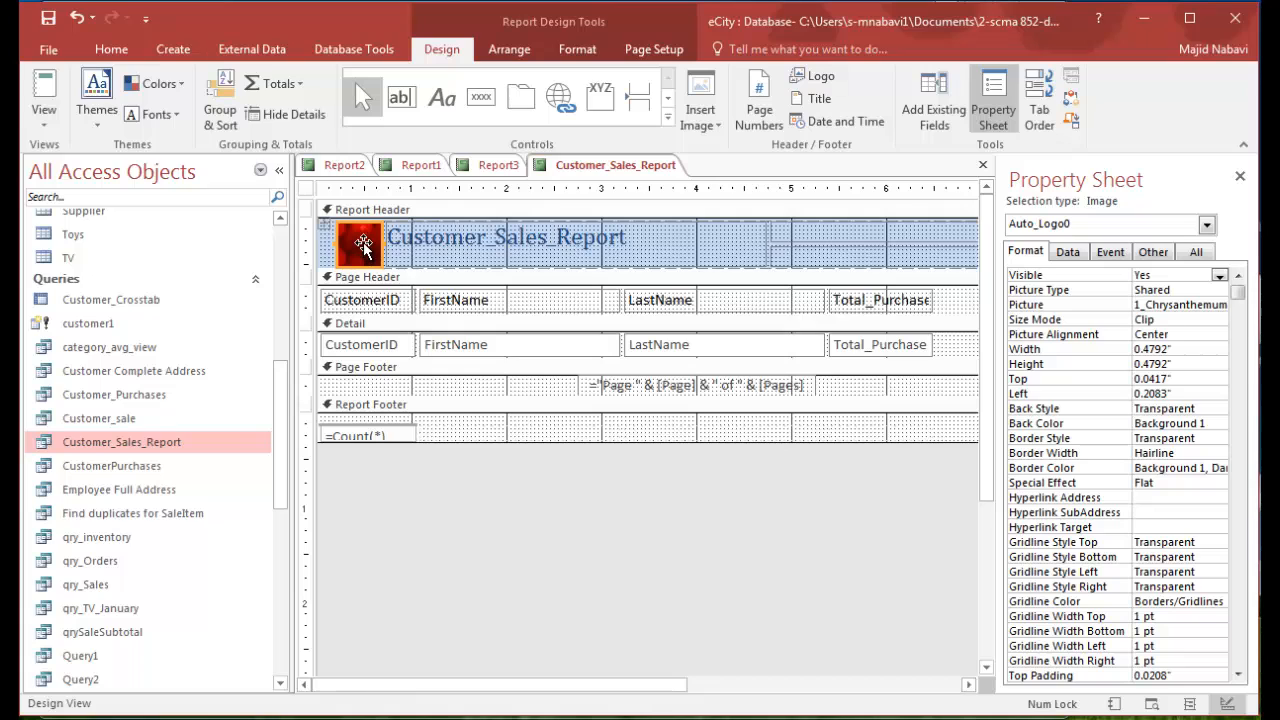
click(43, 88)
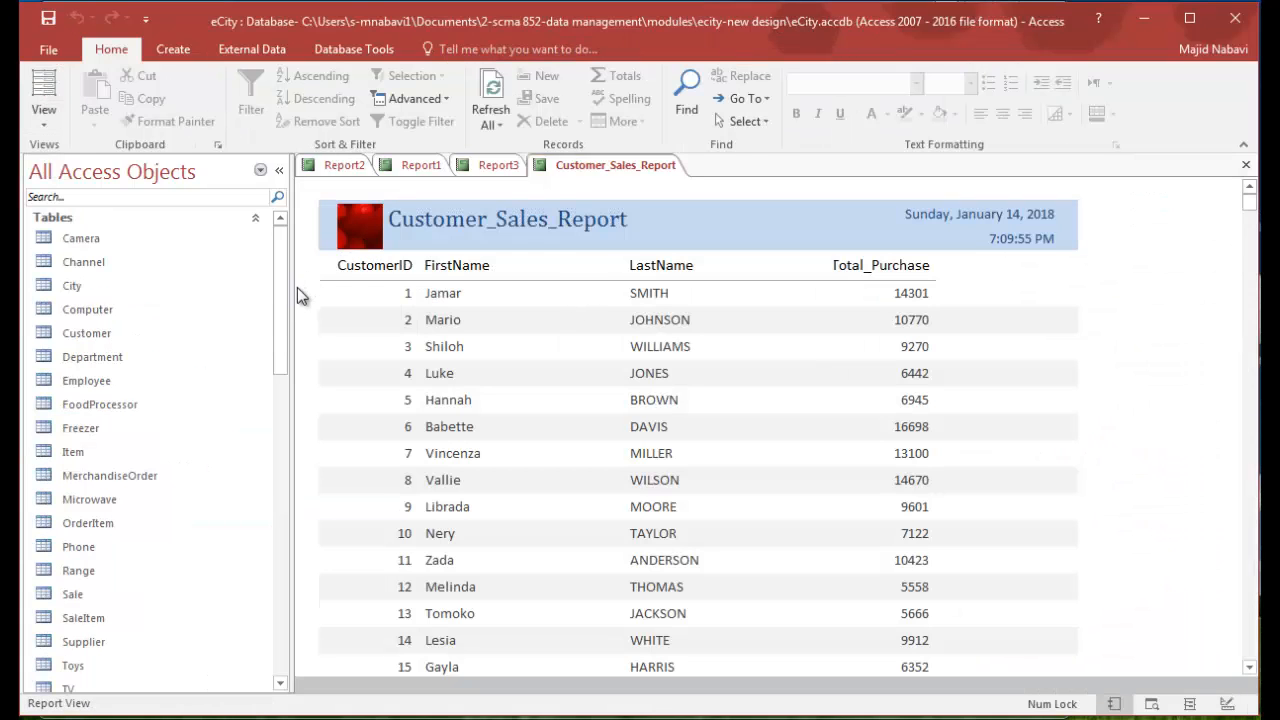
- Export the Computer table to the Excel workbook Computer.xlsx without saving the export steps
right_click(45, 313)
mouse_move(110, 395)
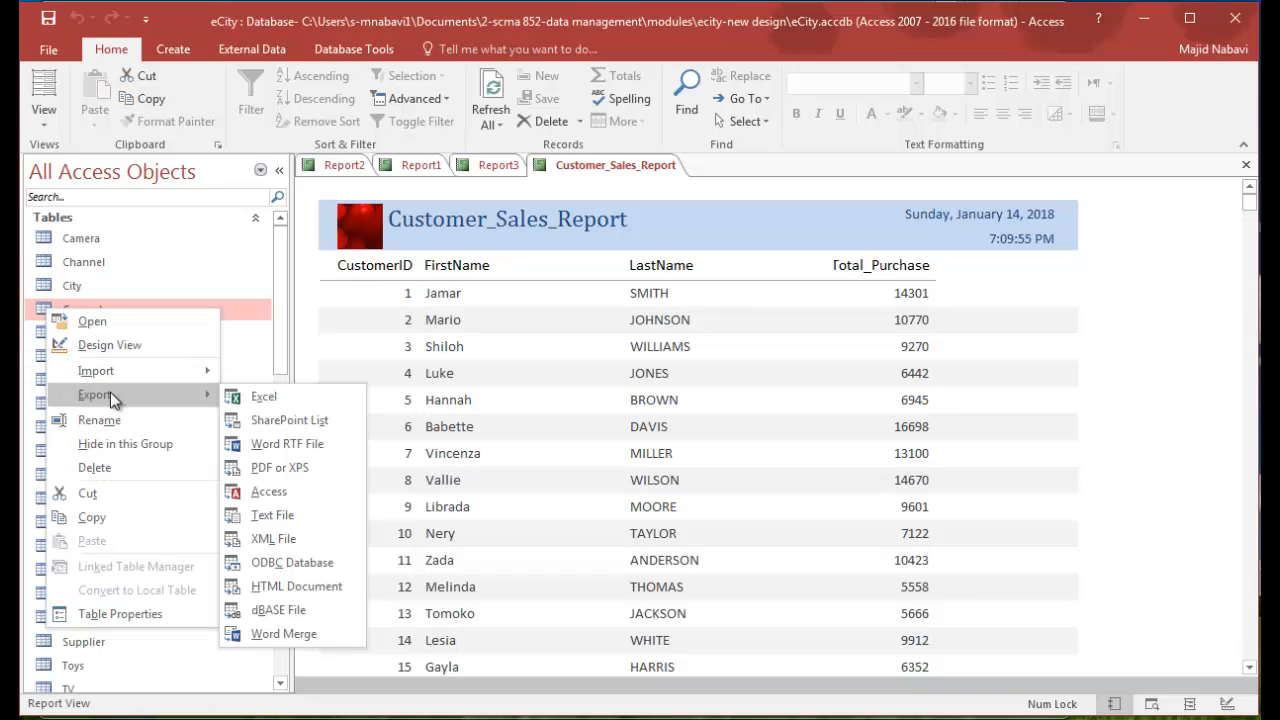
click(285, 403)
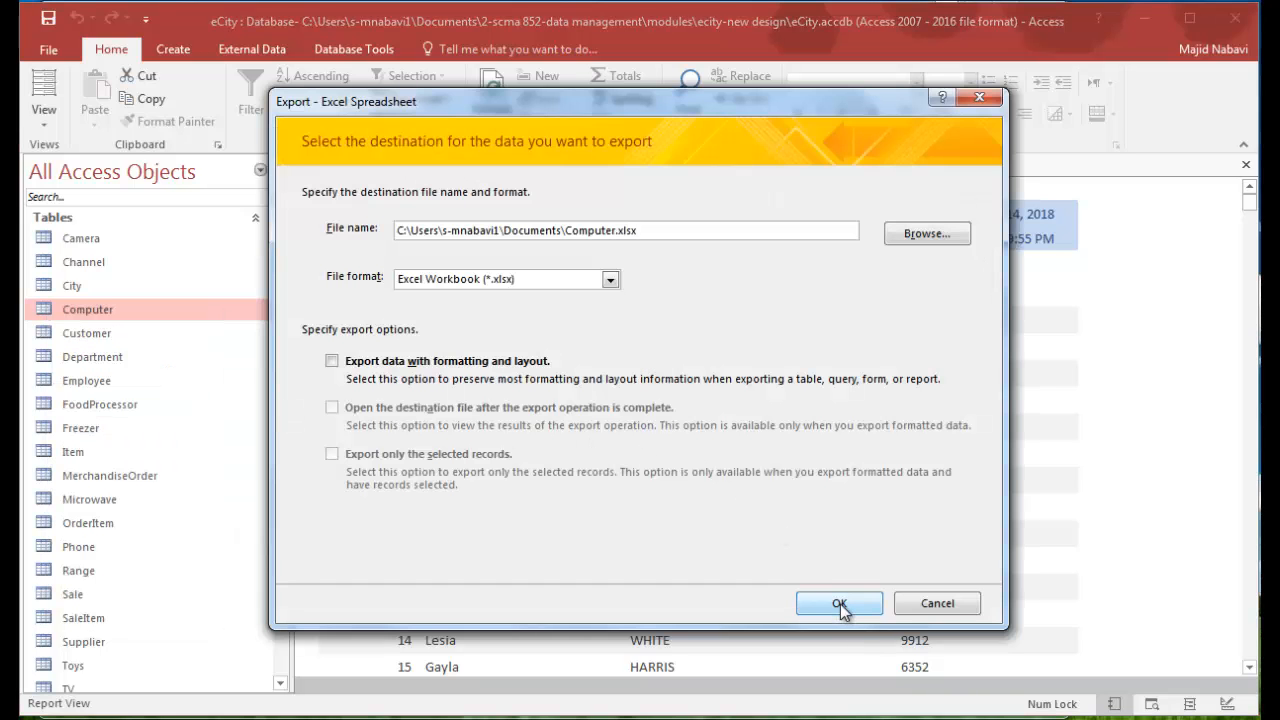
click(840, 604)
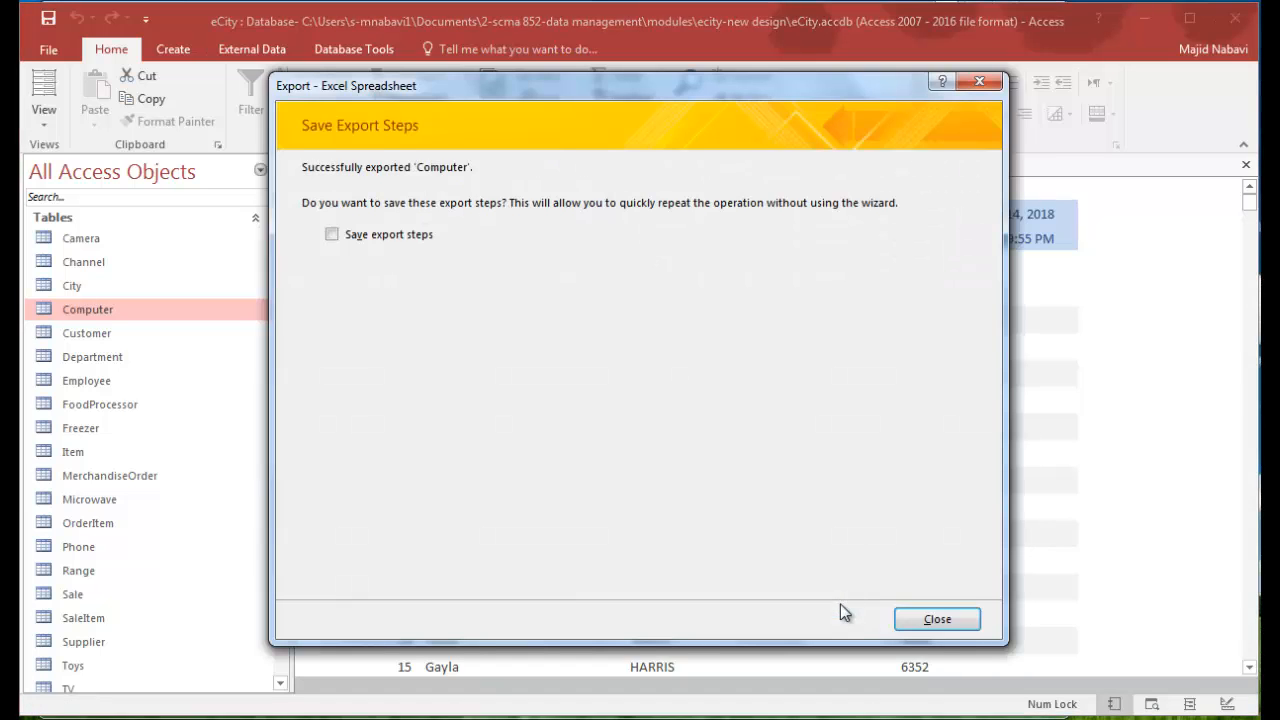
click(937, 619)
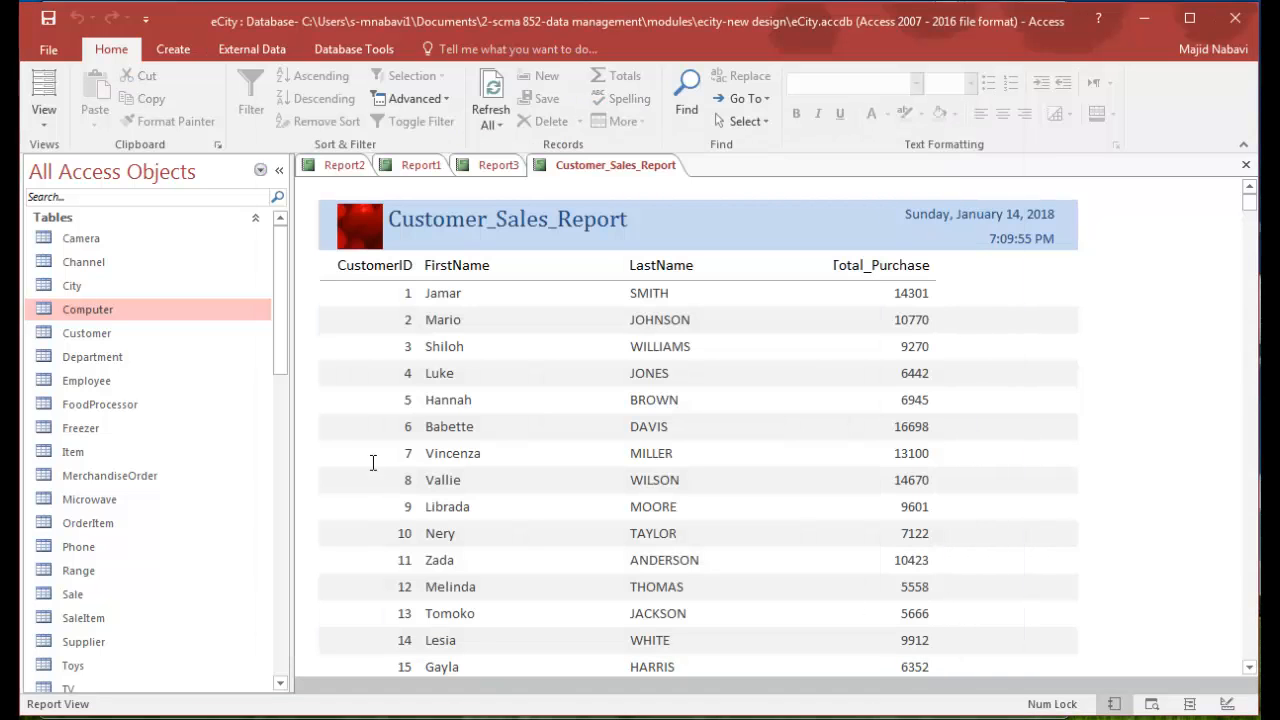
- Export the Customer_Purchases query to the Excel workbook Customer_Purchases.xlsx without saving the export steps
drag(285, 290, 317, 454)
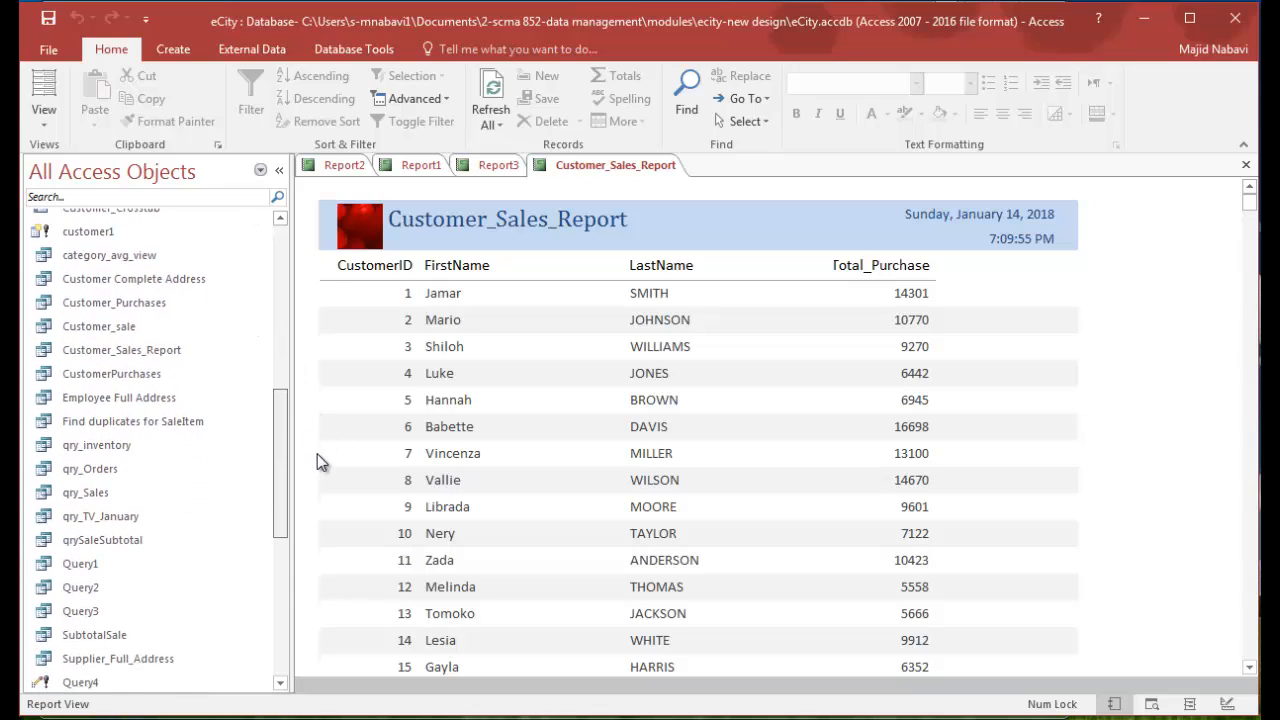
right_click(112, 313)
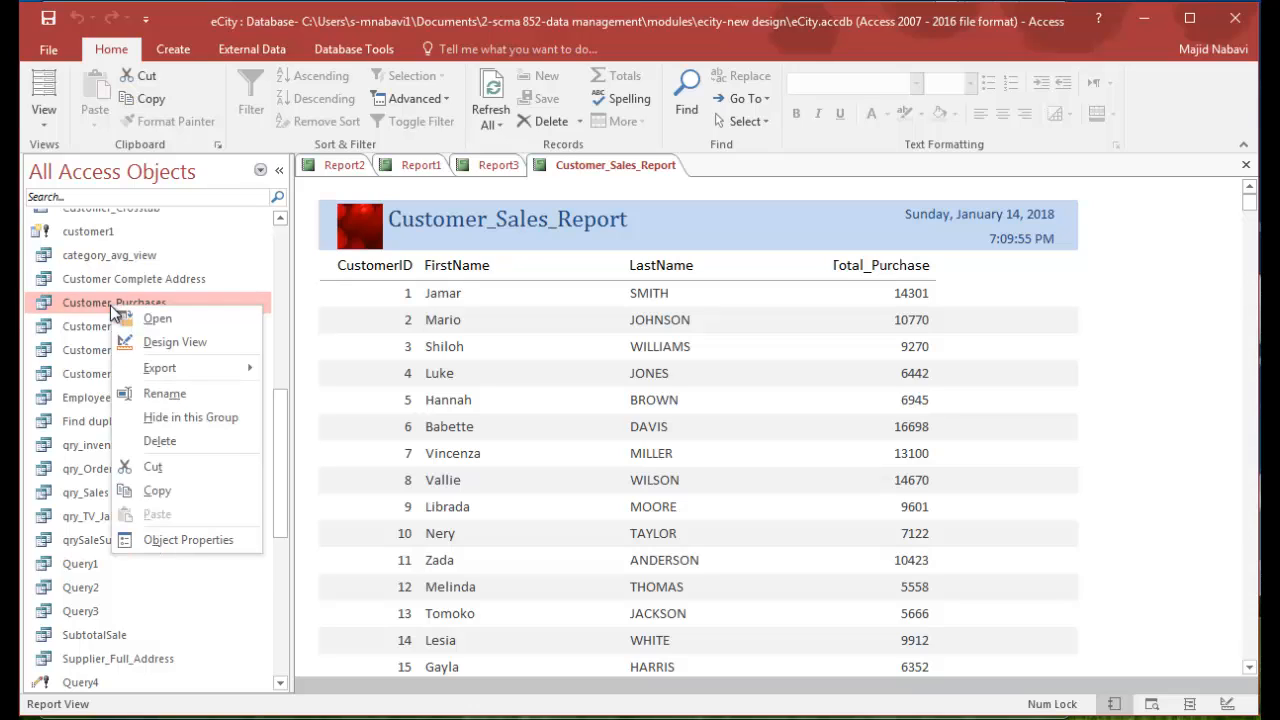
mouse_move(170, 372)
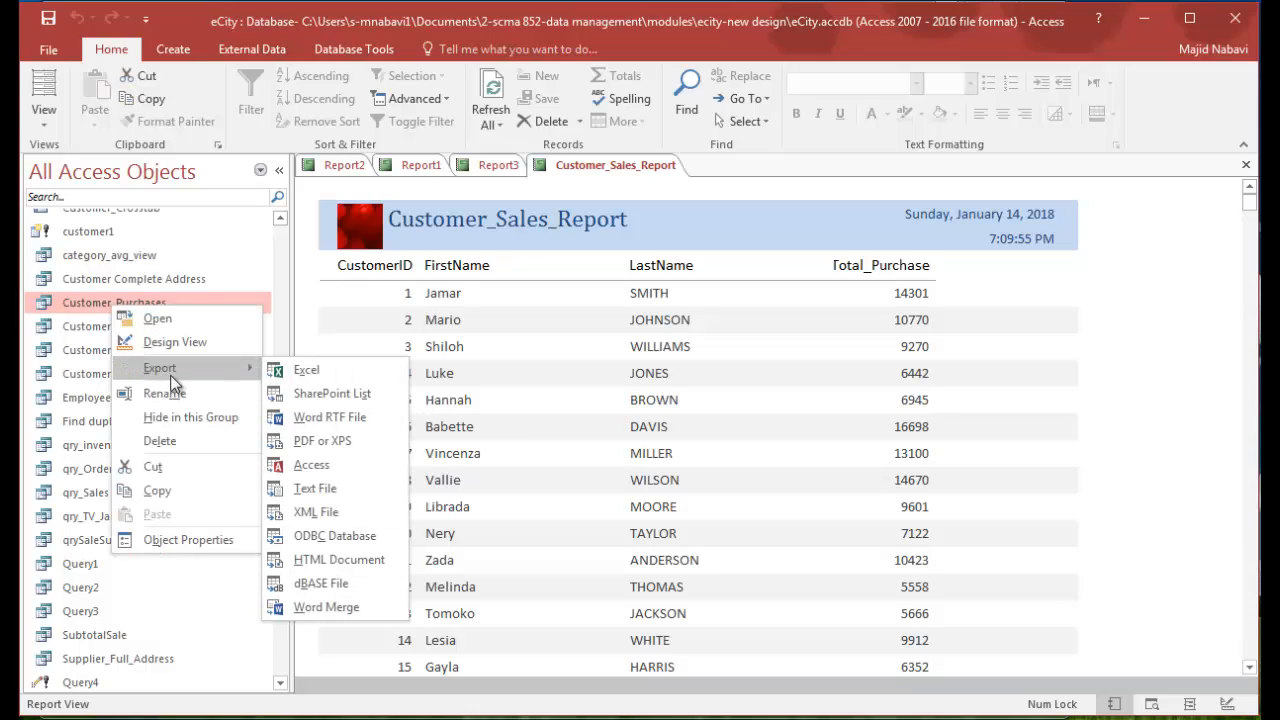
click(311, 369)
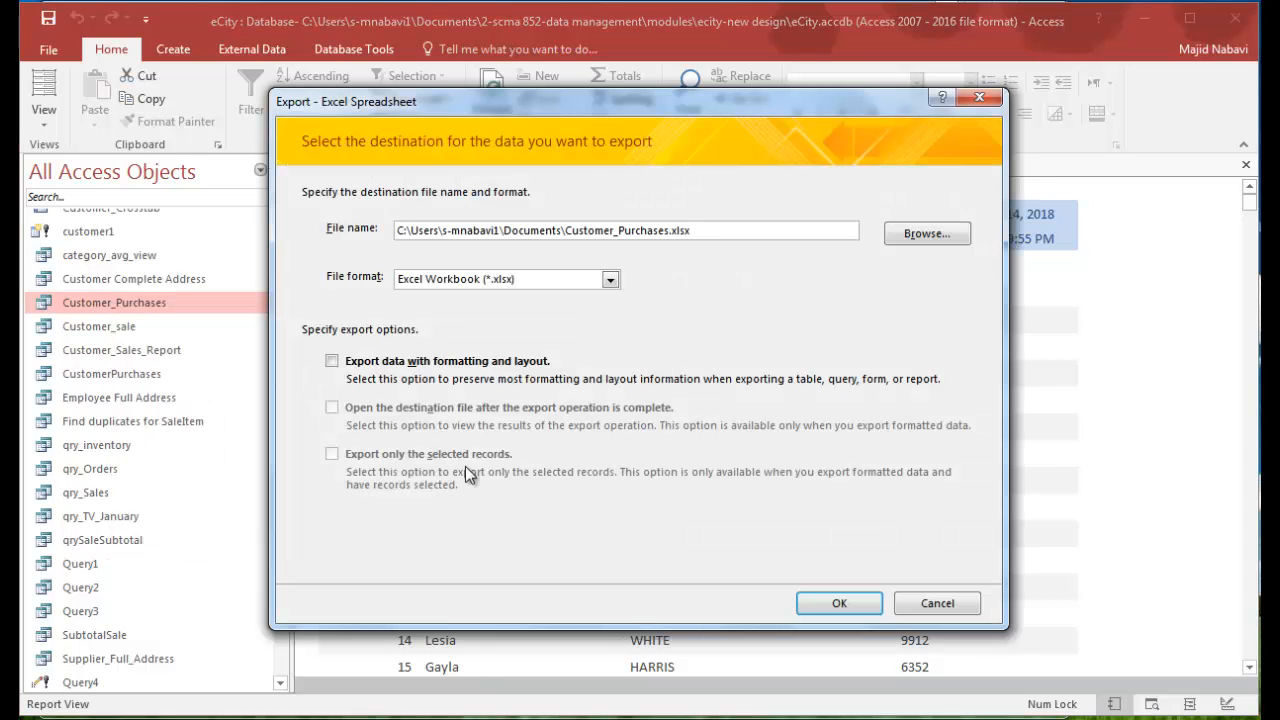
click(851, 602)
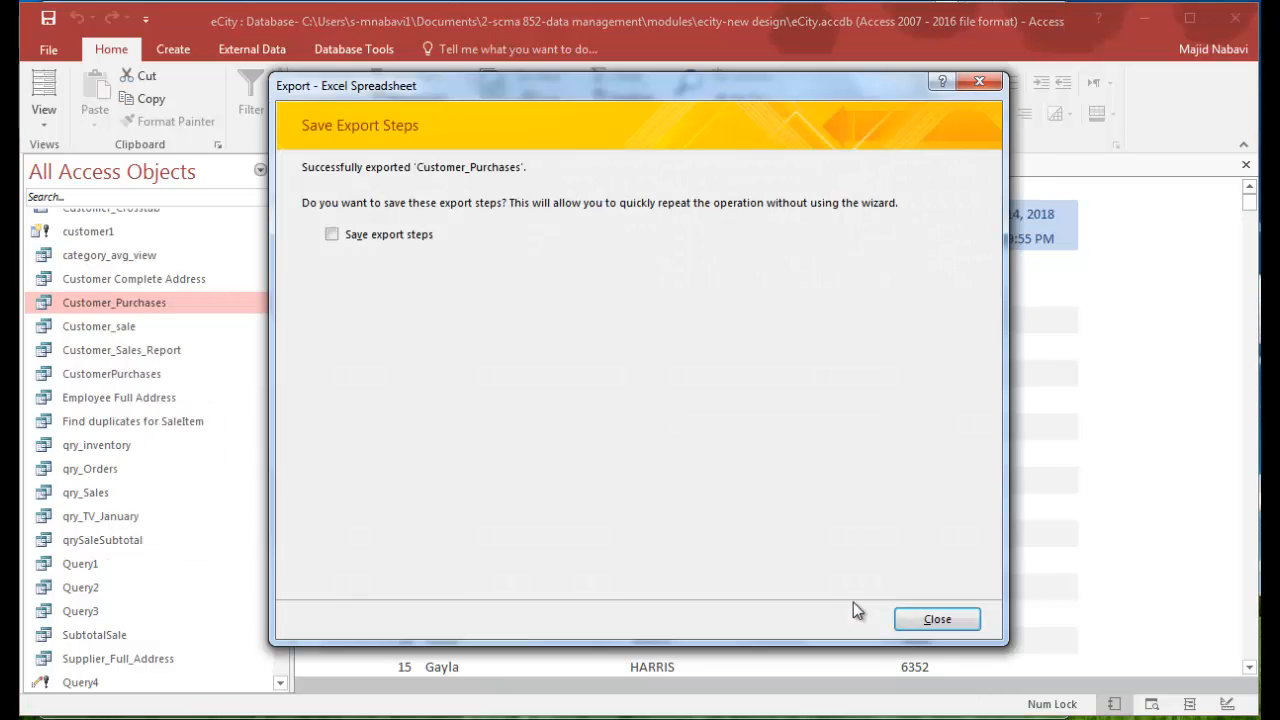
click(925, 622)
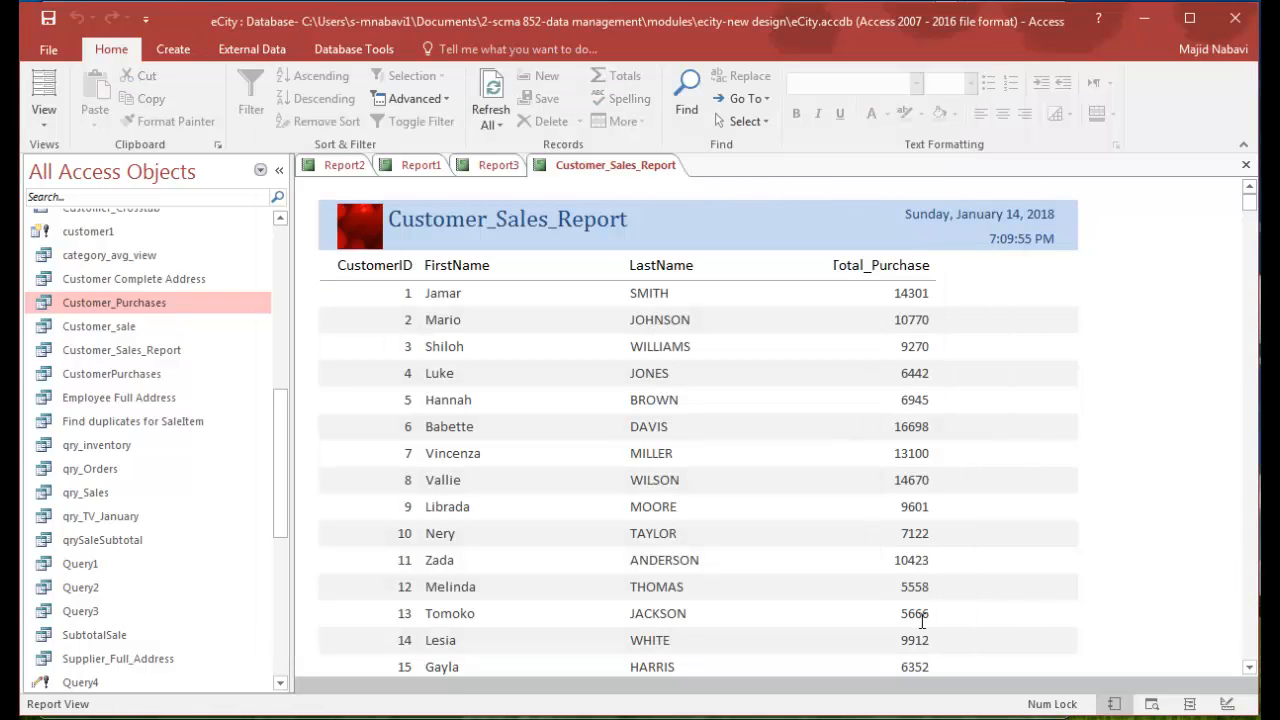